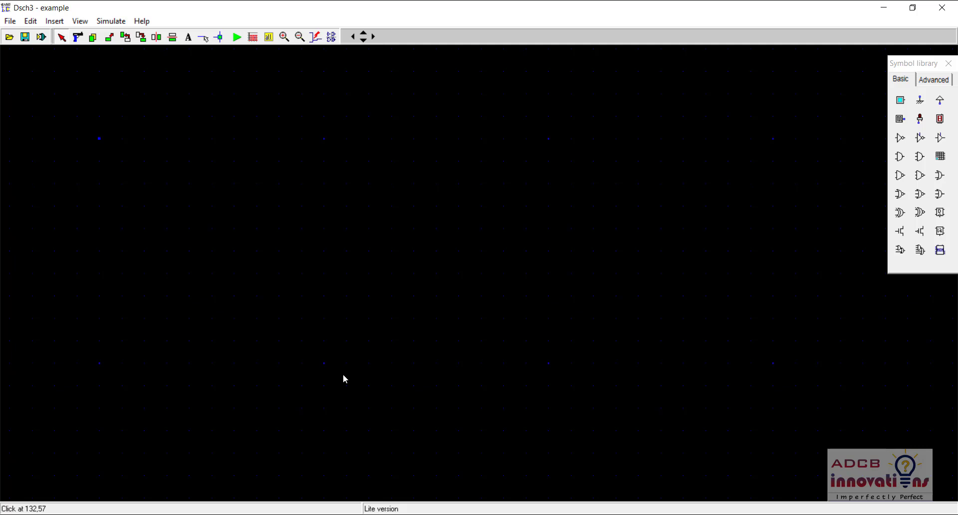
Step: Start the Windows Magnifier and enlarge the screen to 200% around the schematic editor's commands
click(195, 514)
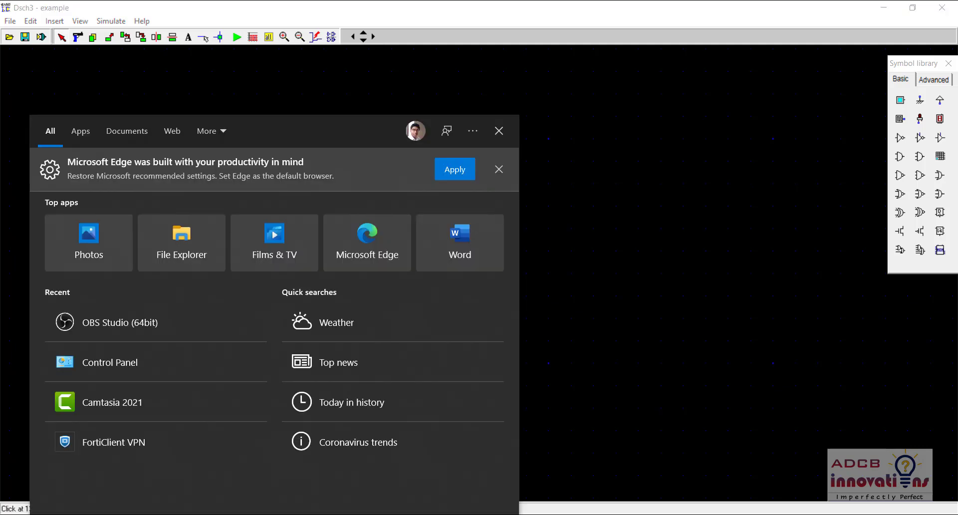
text(mag)
key(Return)
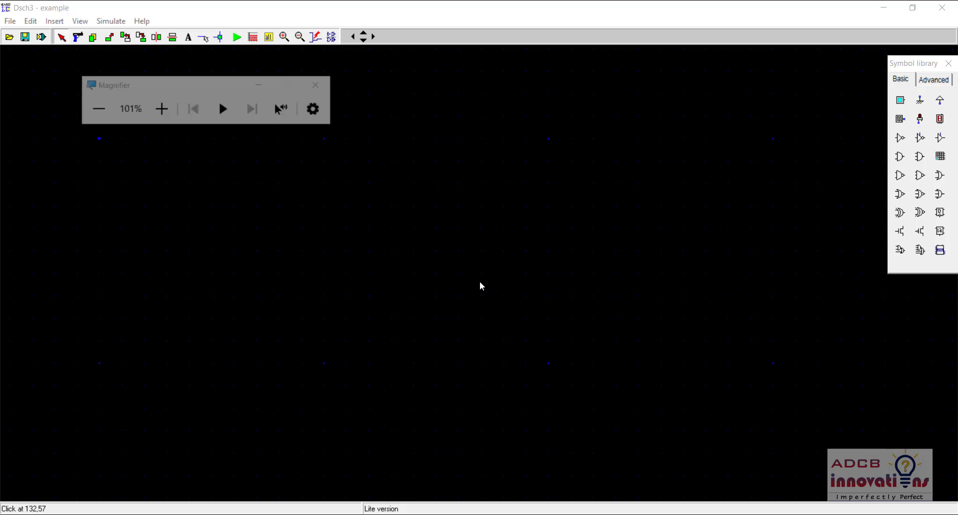
click(161, 108)
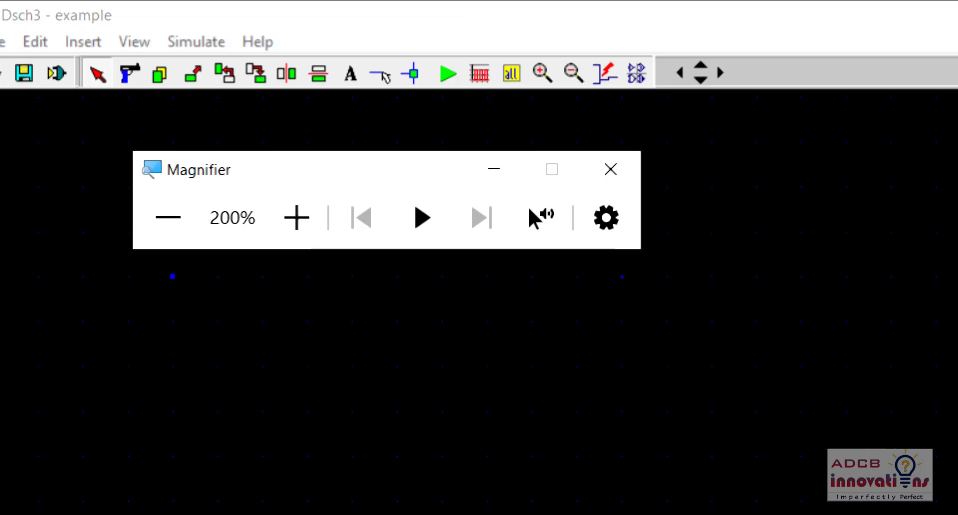
click(25, 10)
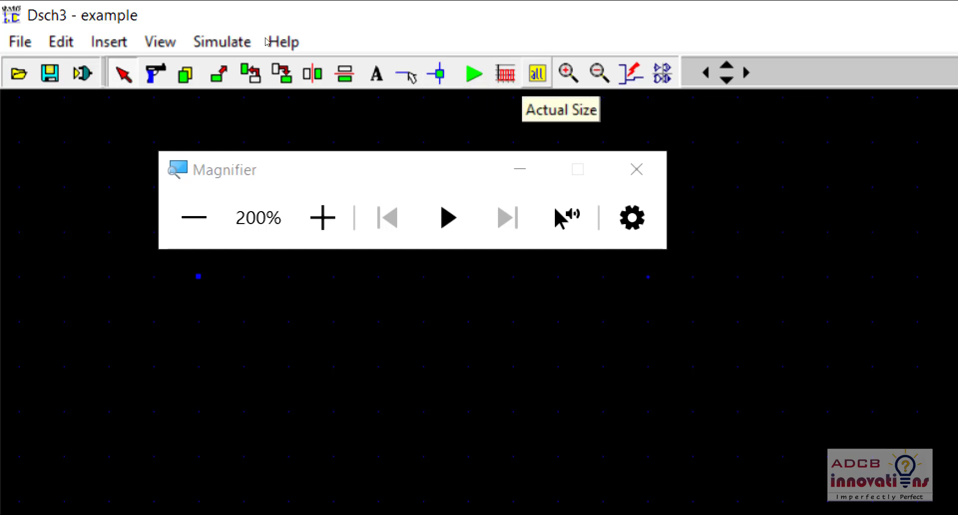
Step: Try zooming in and out on the empty schematic canvas
click(568, 74)
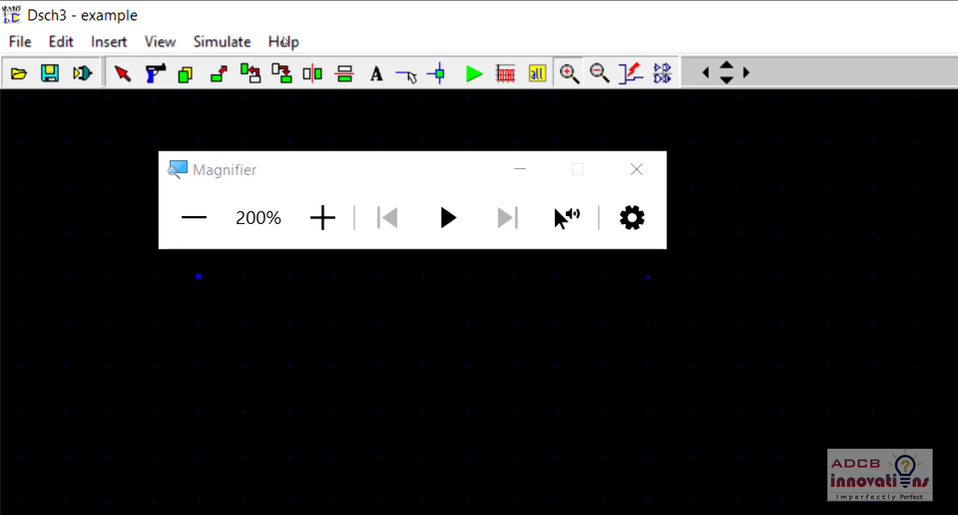
click(599, 74)
click(569, 75)
click(568, 75)
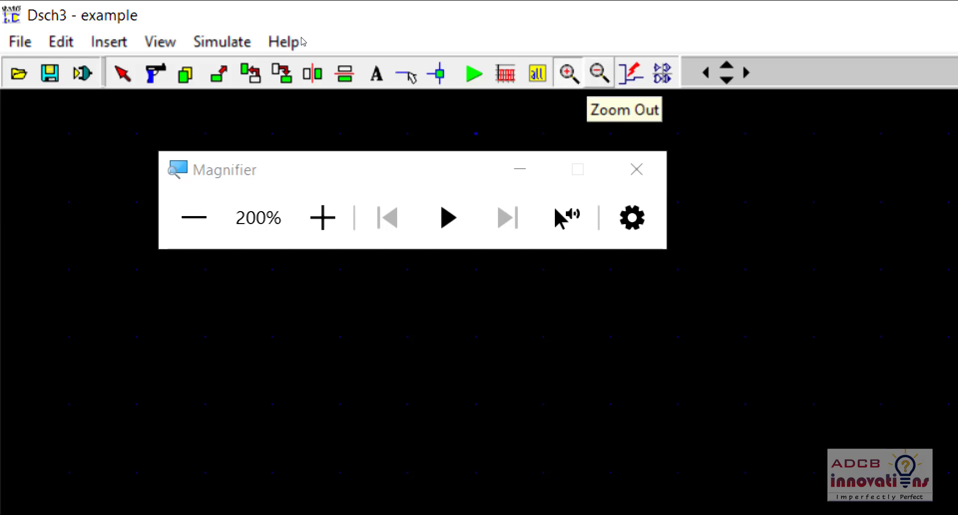
click(601, 74)
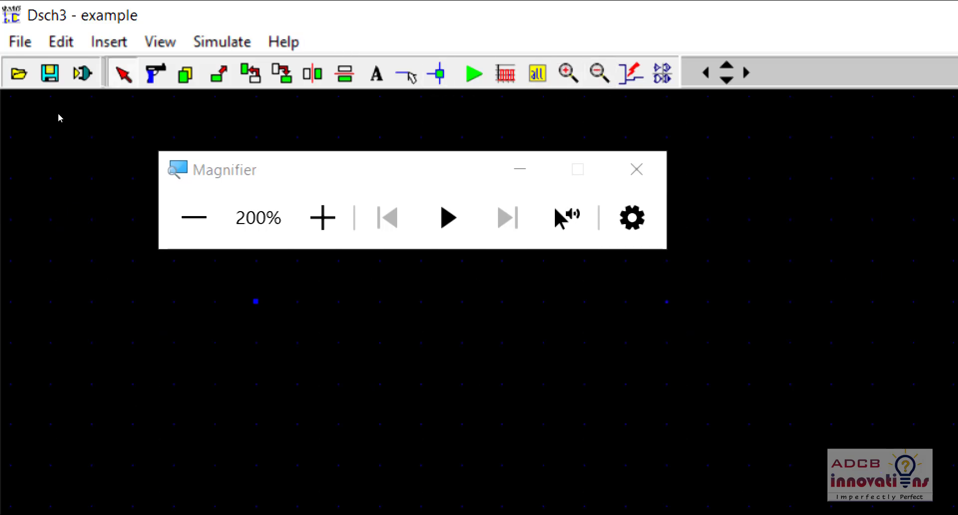
Step: Return the screen magnification to 100% and zoom the schematic in and out again at normal screen size
key(super+minus)
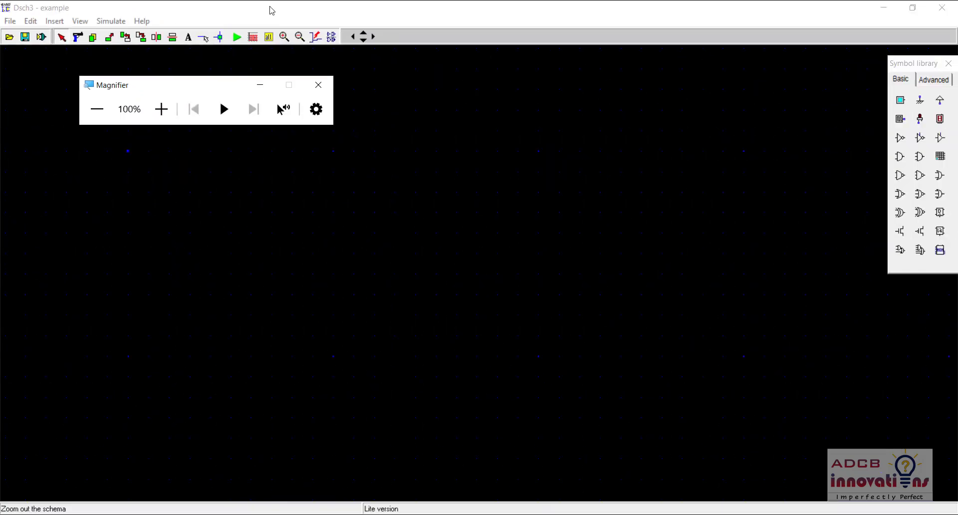
click(284, 37)
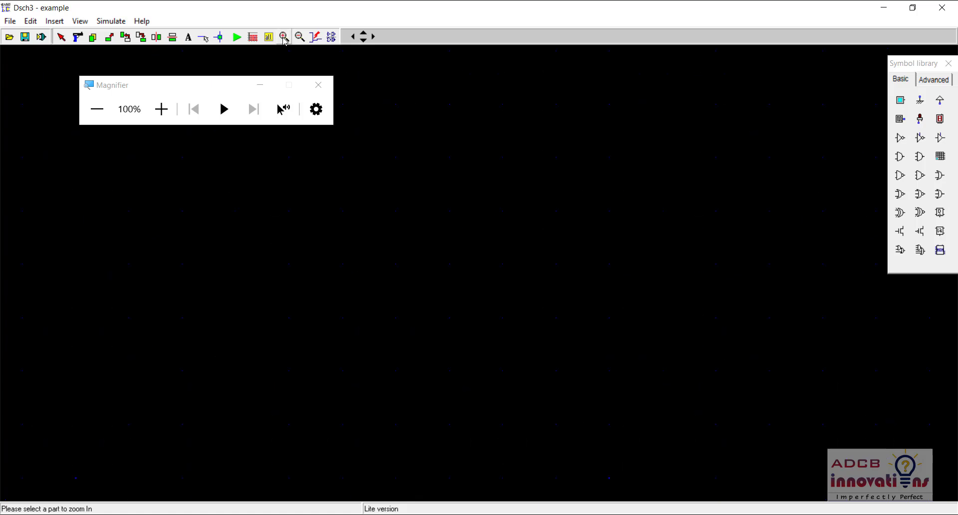
click(302, 39)
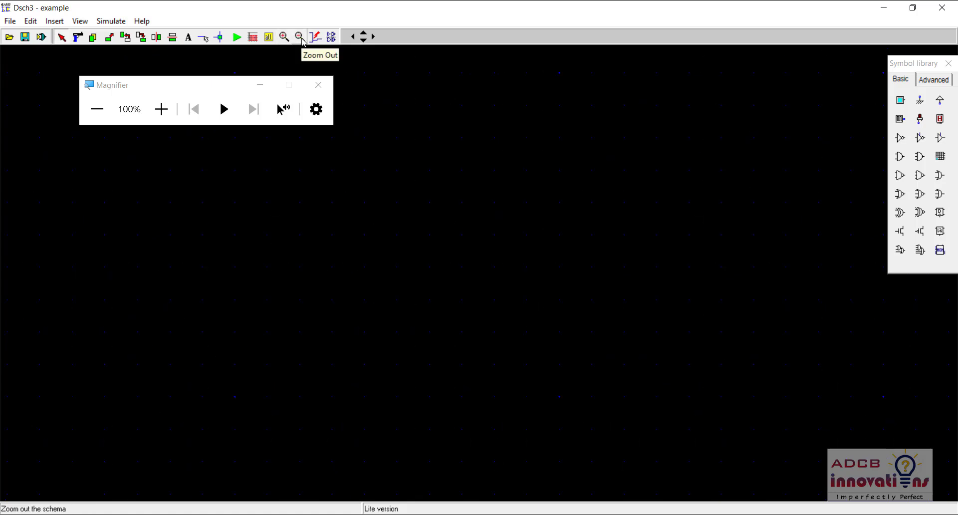
click(303, 40)
click(283, 41)
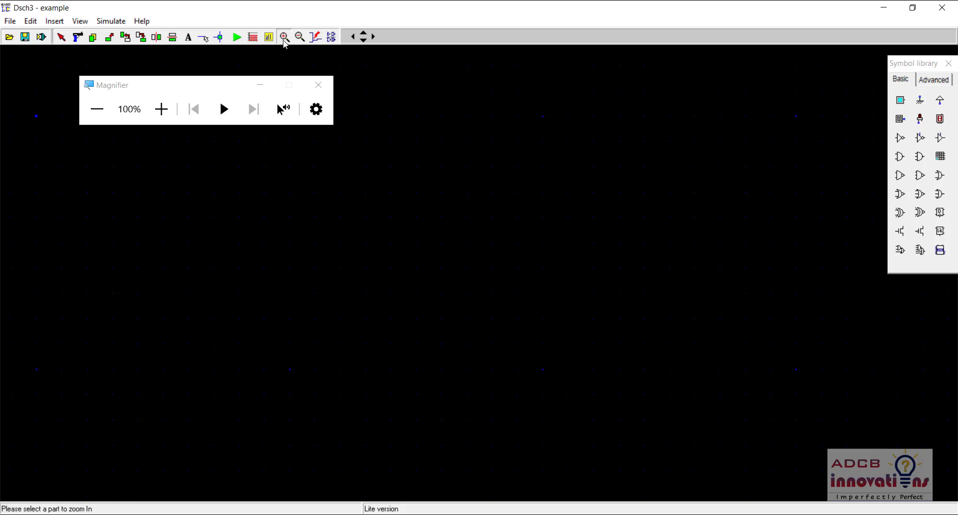
Step: Enlarge the screen with Magnifier up to 300% to examine the grid points of the schematic canvas
click(161, 108)
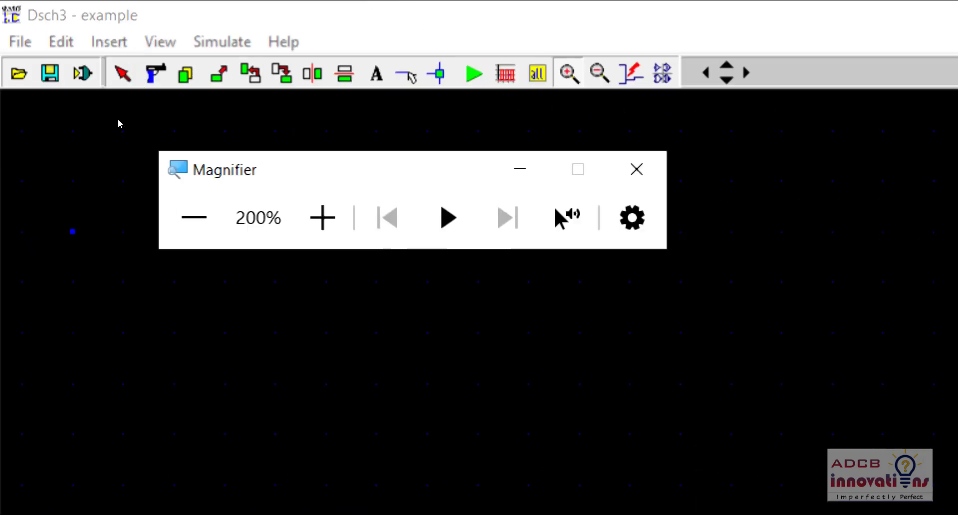
click(194, 217)
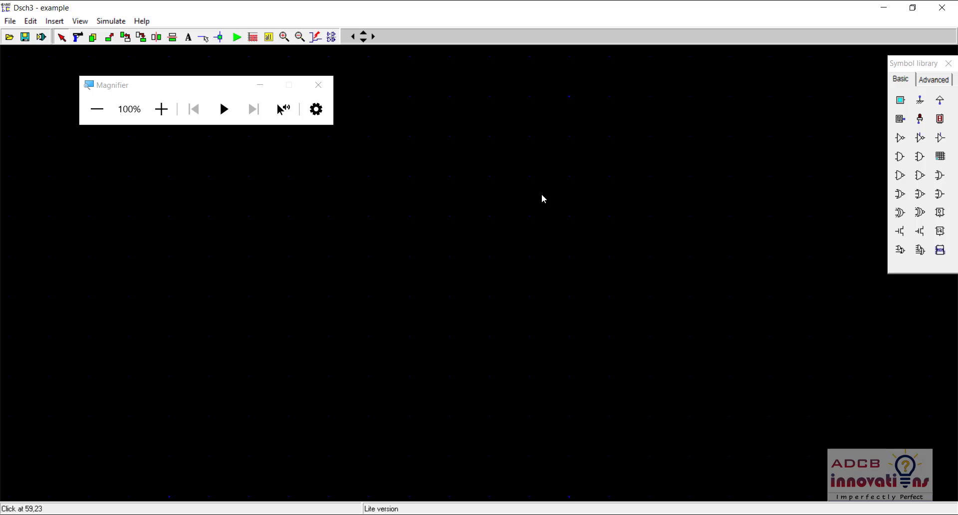
click(169, 122)
click(170, 122)
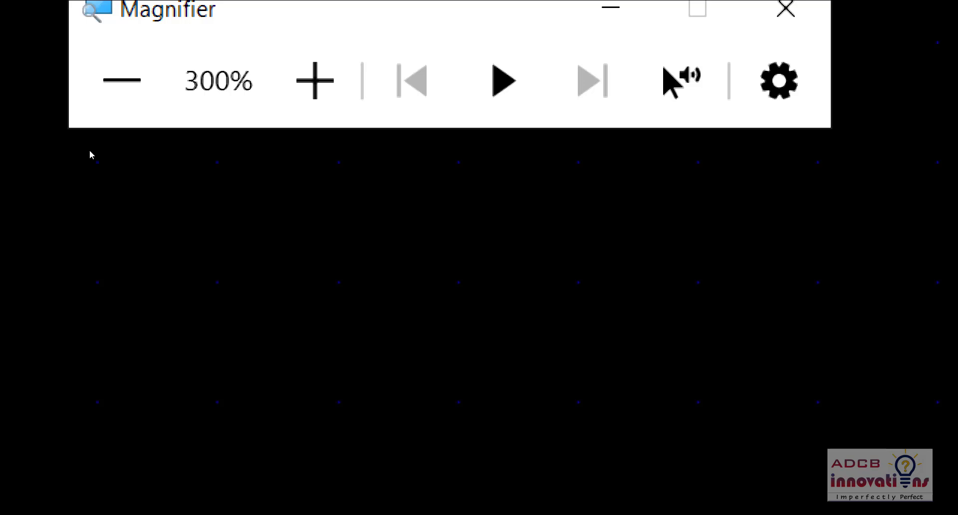
Step: Reset the screen magnification to 100% and close Magnifier
click(103, 106)
click(106, 109)
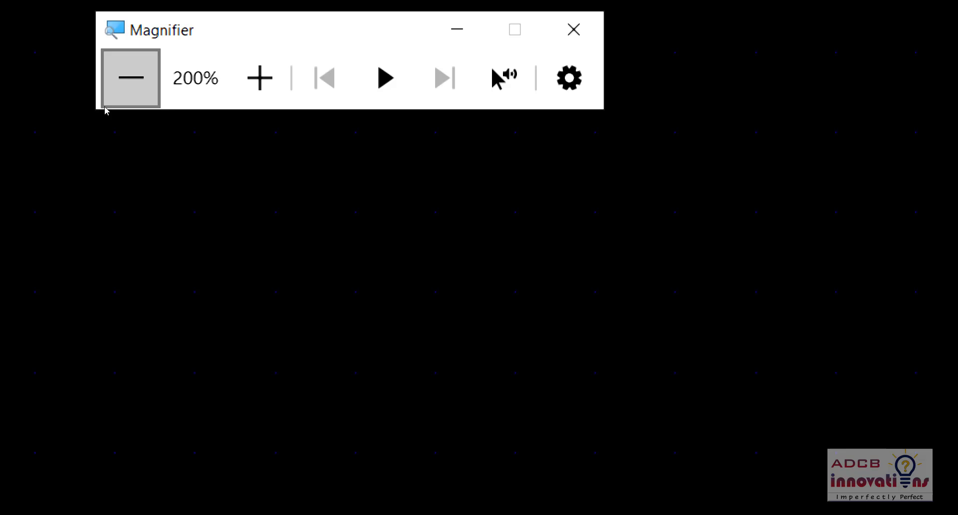
click(106, 109)
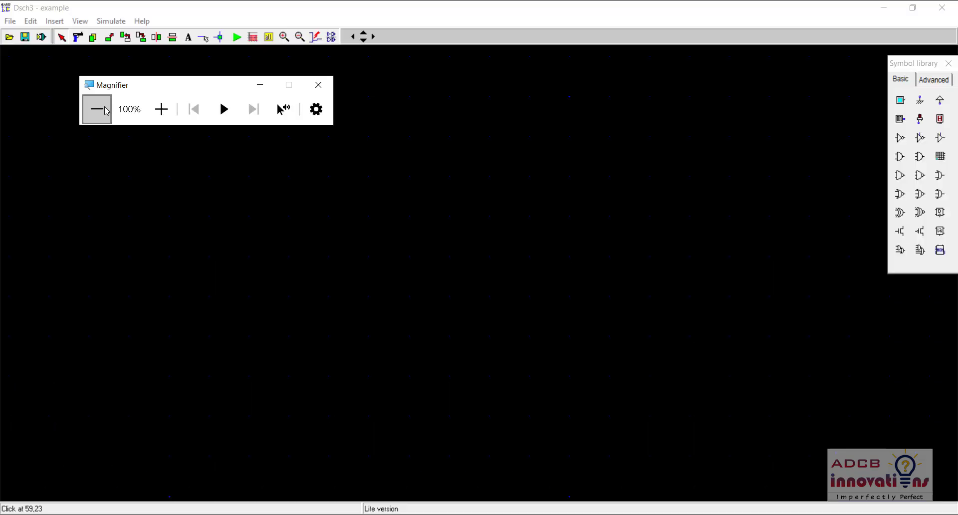
drag(137, 85, 172, 111)
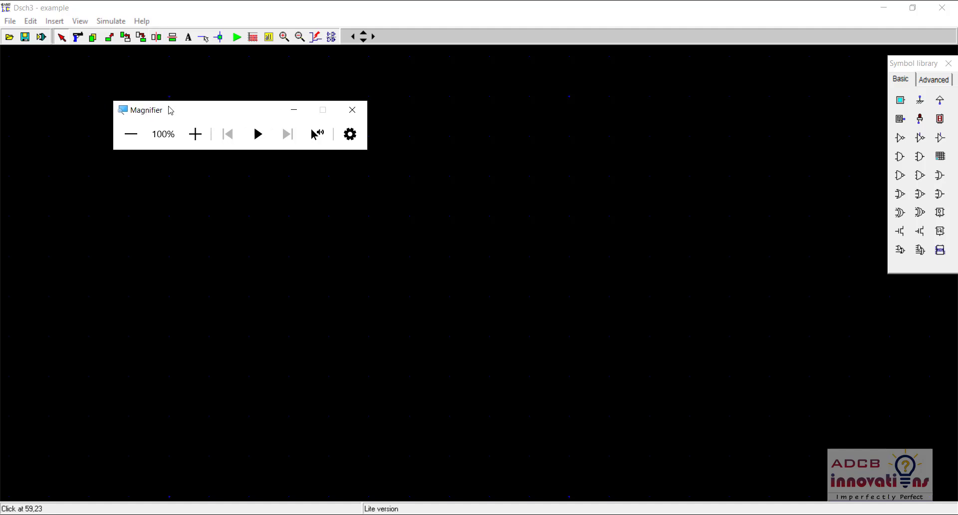
click(358, 118)
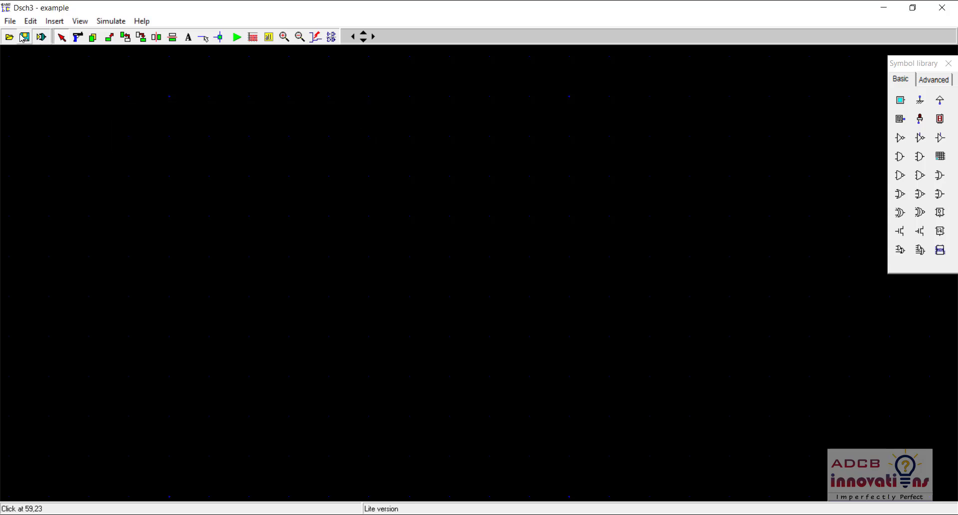
click(10, 21)
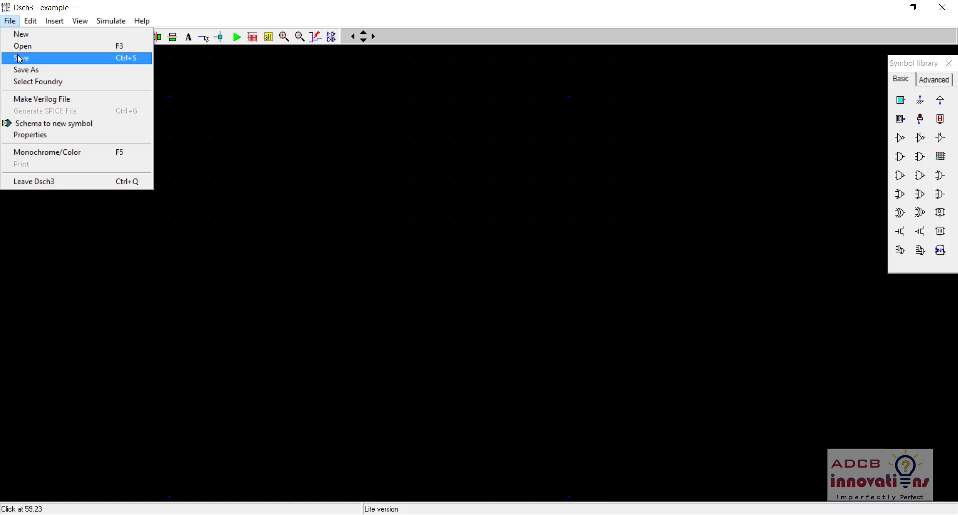
mouse_move(35, 26)
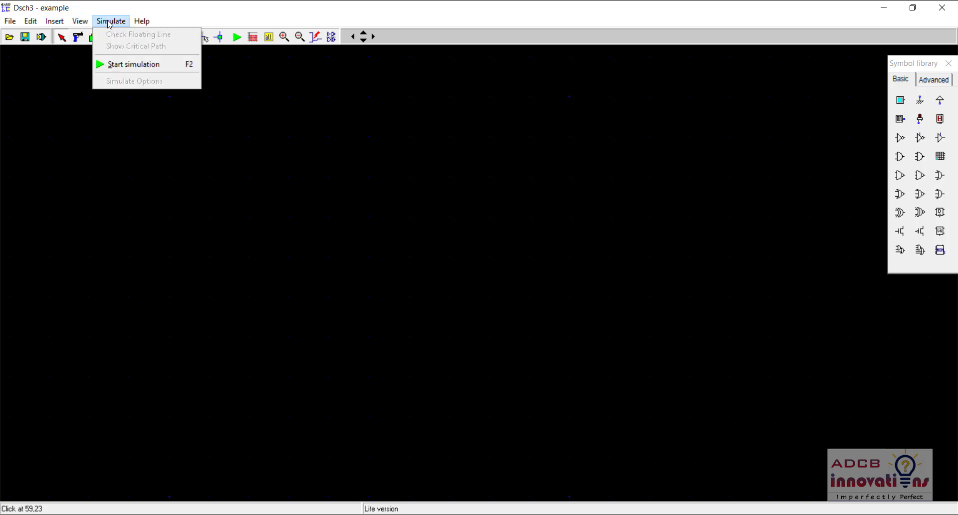
mouse_move(139, 24)
click(129, 9)
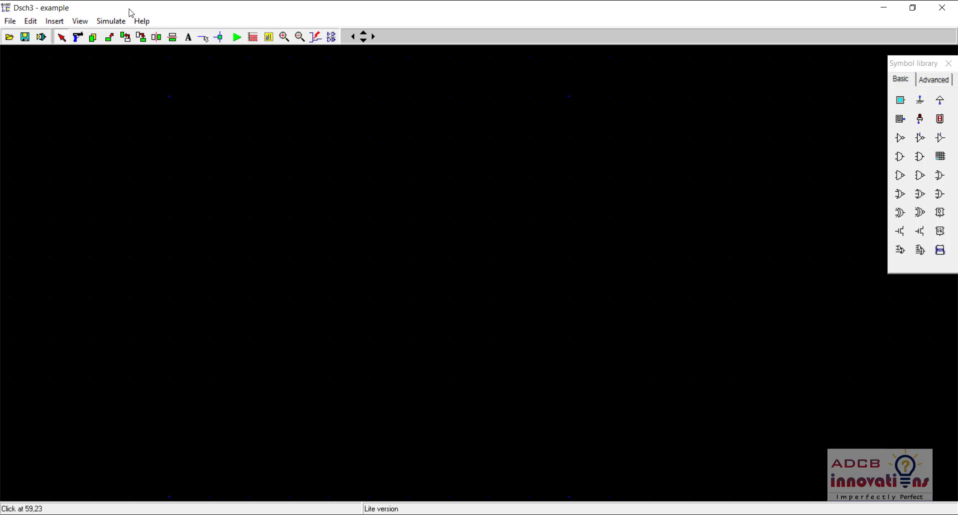
click(54, 21)
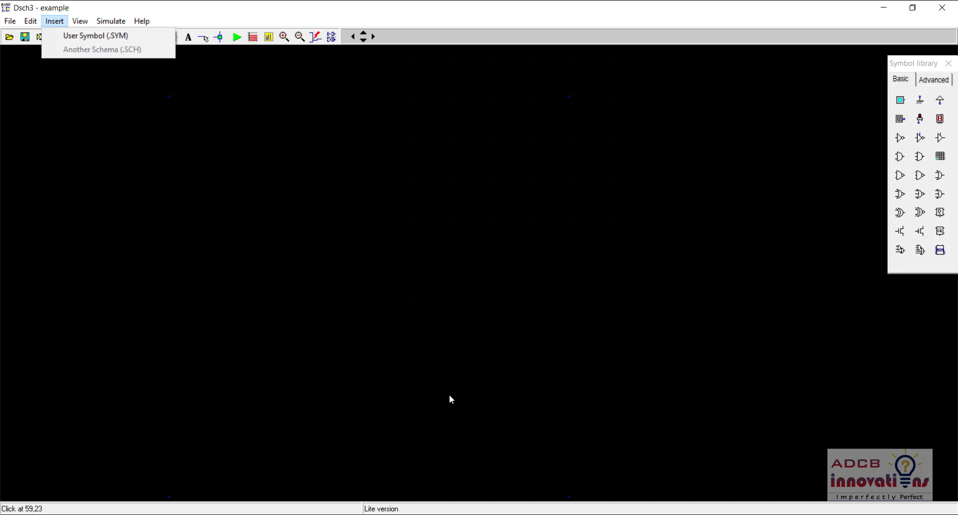
click(503, 371)
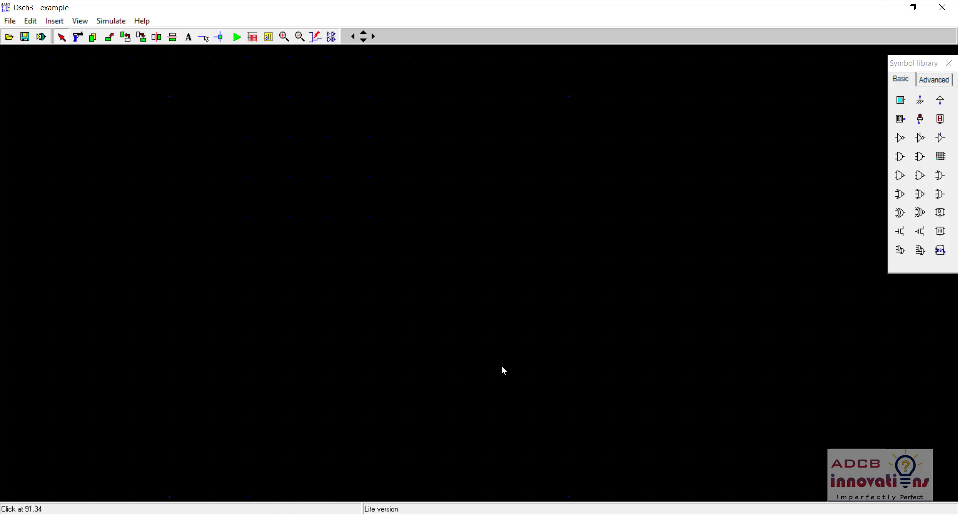
Step: Switch to File Explorer and open the examples folder inside the DSCH folder on drive E:
mouse_move(344, 514)
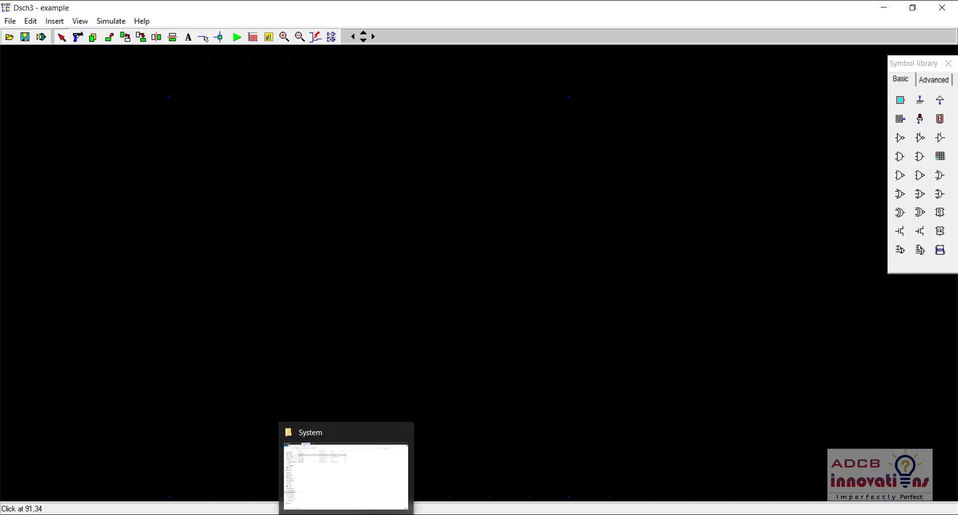
click(349, 485)
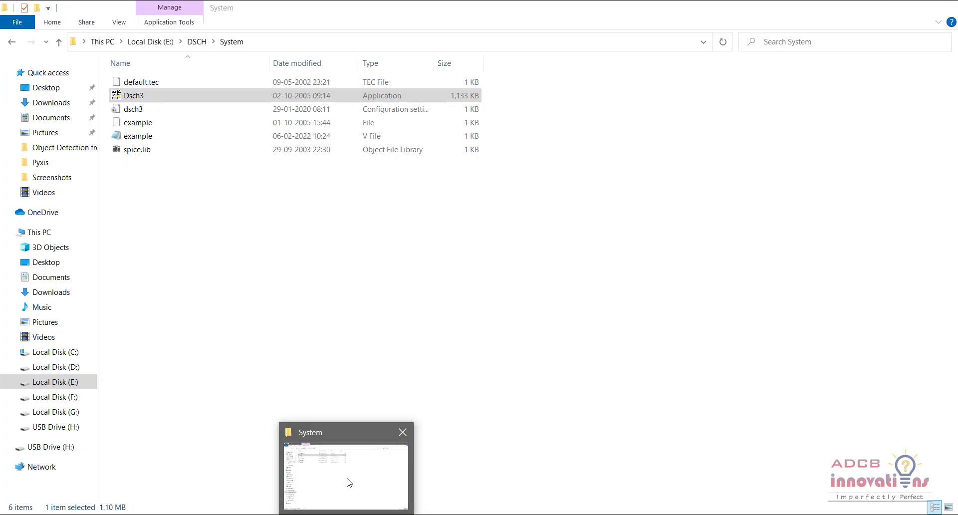
click(306, 275)
key(alt+Left)
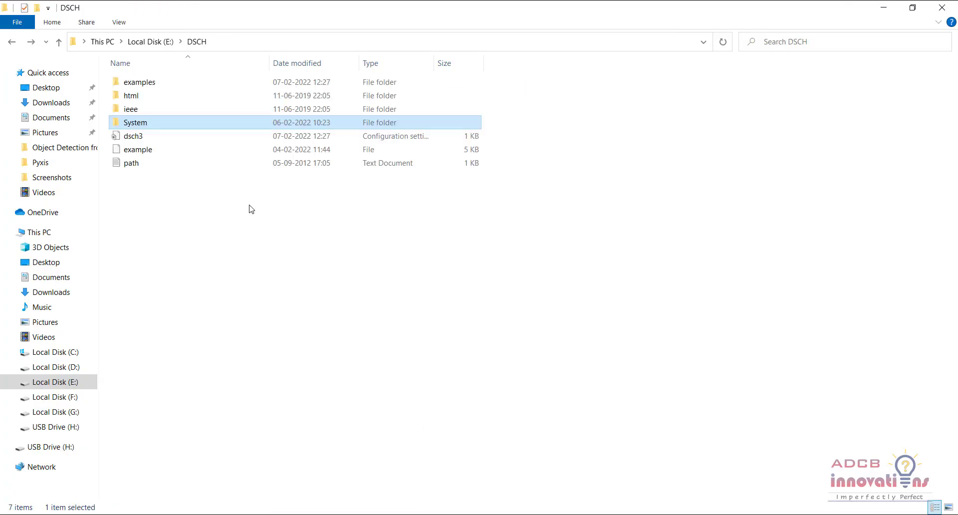
click(251, 209)
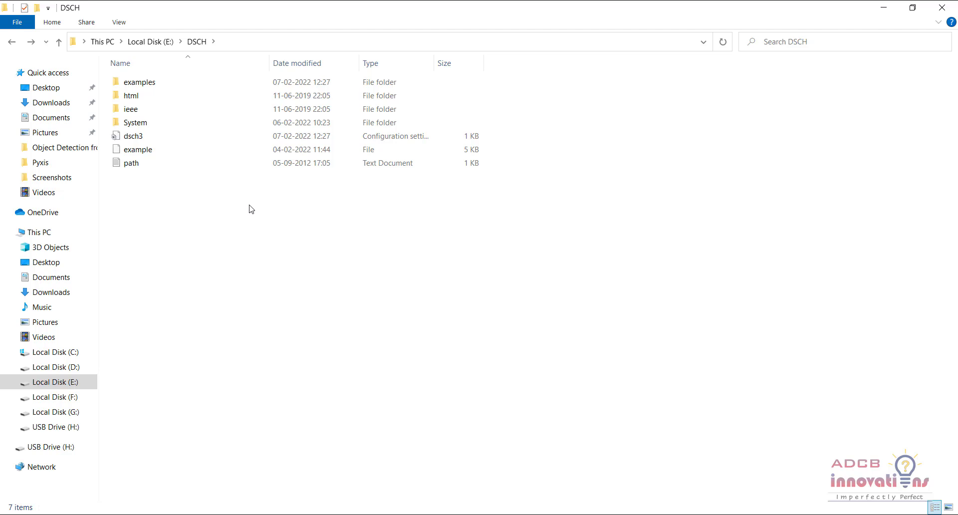
right_click(251, 208)
click(211, 215)
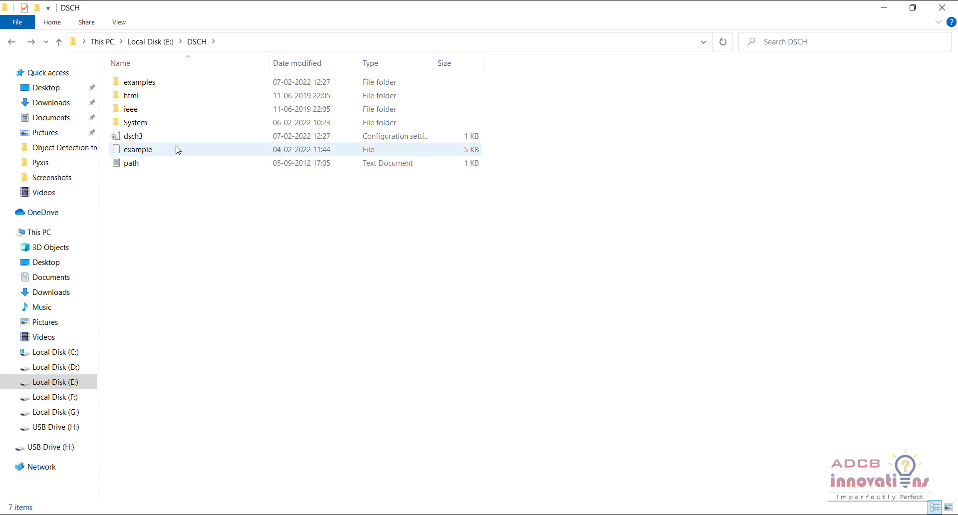
double_click(180, 86)
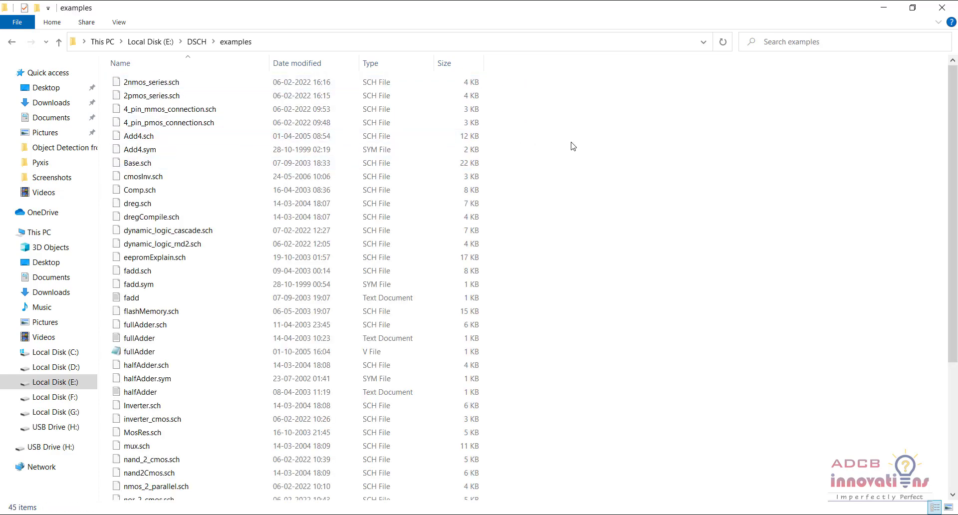
Step: Browse the example files in the DSCH examples folder from the first entry to the last and back
key(Down)
key(Down)
key(Down)
key(Down)
key(Down)
key(Down)
key(Down)
key(Down)
key(Down)
key(Down)
key(Down)
key(Down)
key(Down)
key(Down)
key(Down)
key(Down)
key(Down)
key(Down)
key(Down)
key(Down)
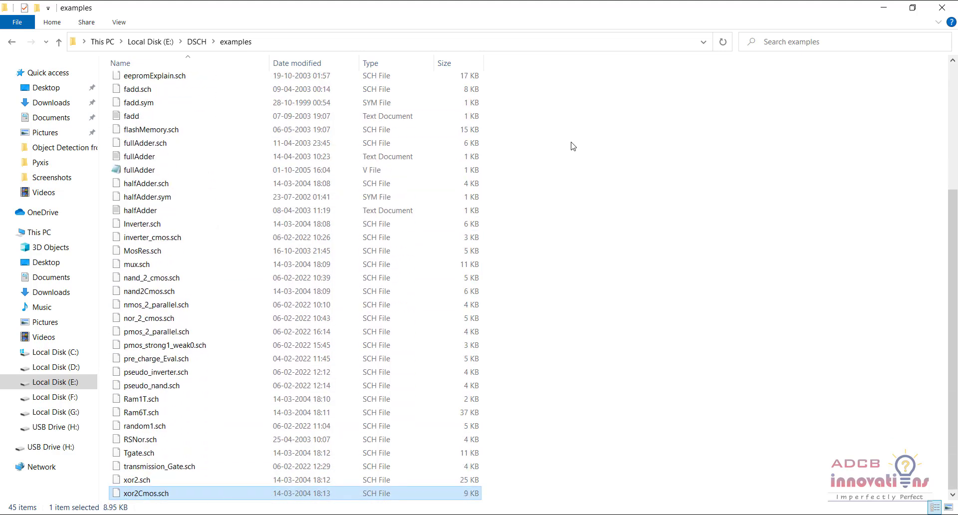
key(Up)
key(Up)
key(Up)
key(Up)
key(Up)
key(Up)
key(Up)
key(Up)
key(Up)
key(Up)
key(Up)
key(Up)
key(Up)
key(Up)
key(Up)
key(Up)
key(Up)
key(Up)
key(Up)
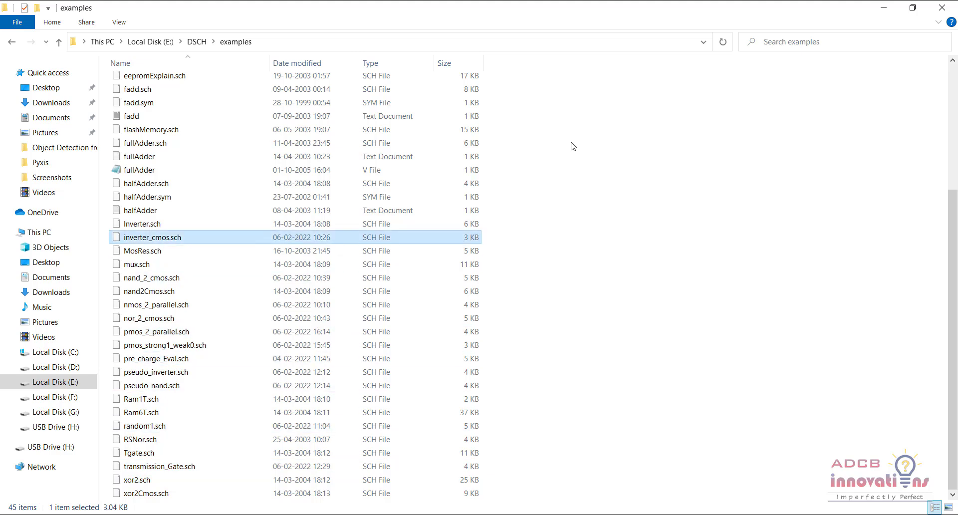
key(Up)
key(Up)
key(Up)
key(Up)
key(Up)
key(Up)
key(Up)
key(Up)
key(Up)
key(Up)
key(Up)
key(Up)
key(Up)
key(Up)
key(Up)
key(Up)
key(Up)
key(Up)
key(Up)
key(Up)
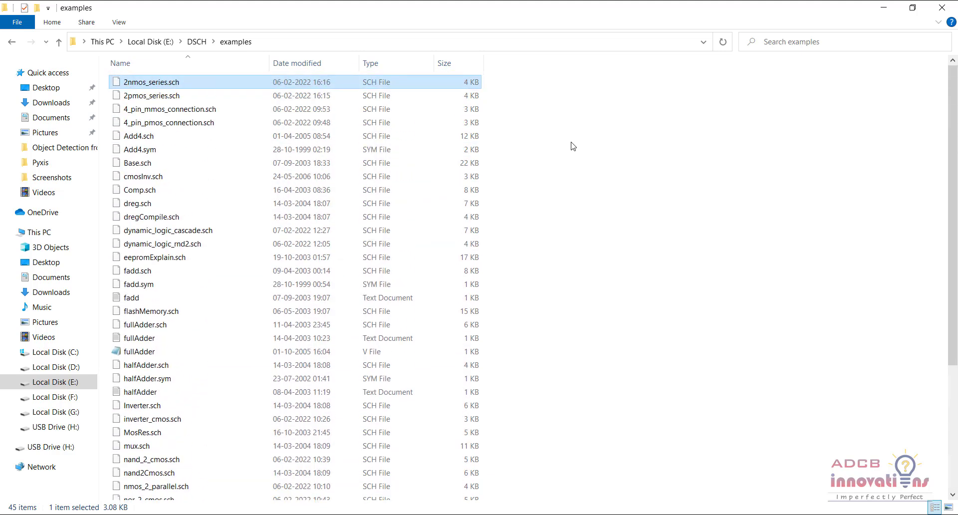
Step: Reopen the examples folder from its parent folder and select 2pmos_series.sch
key(BackSpace)
key(Return)
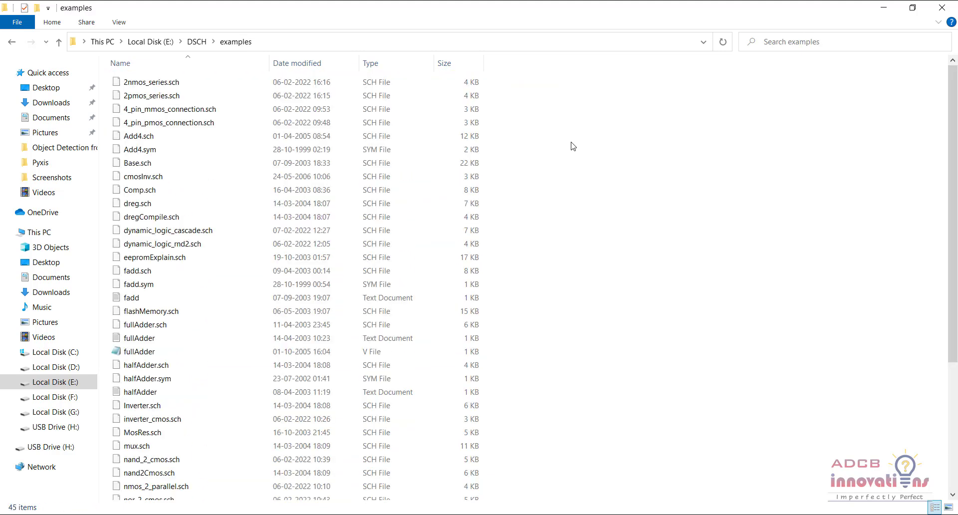
key(Down)
key(Up)
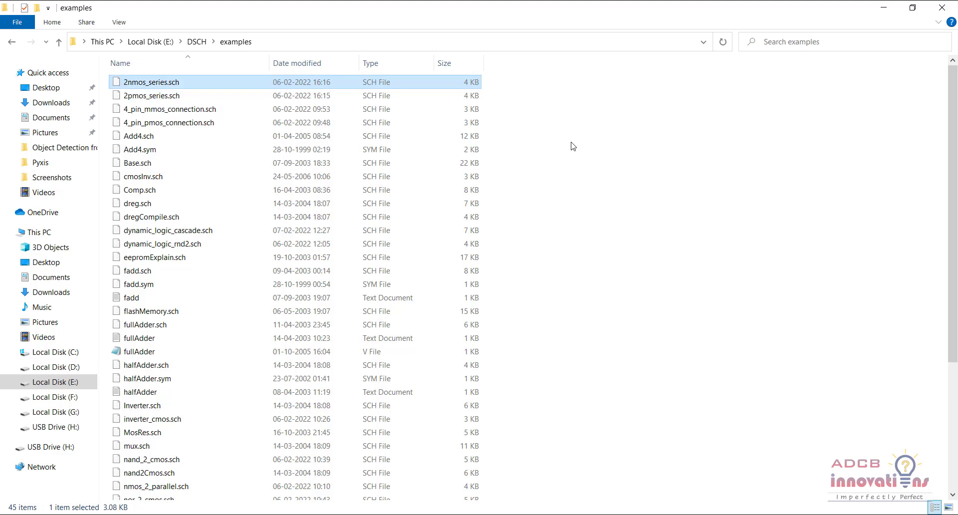
key(Down)
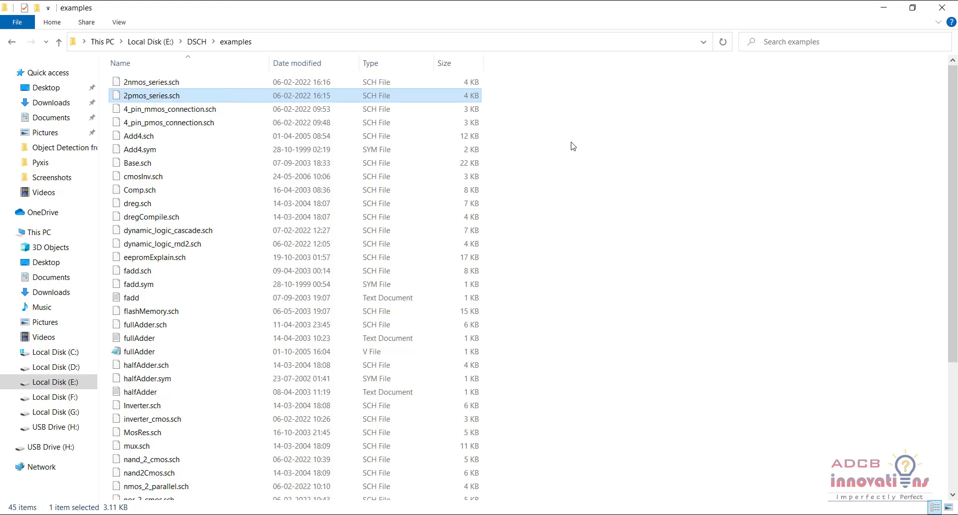
Step: Look through the schematic files in the examples folder and select nand_2_cmos.sch
key(Down)
key(Down)
key(Down)
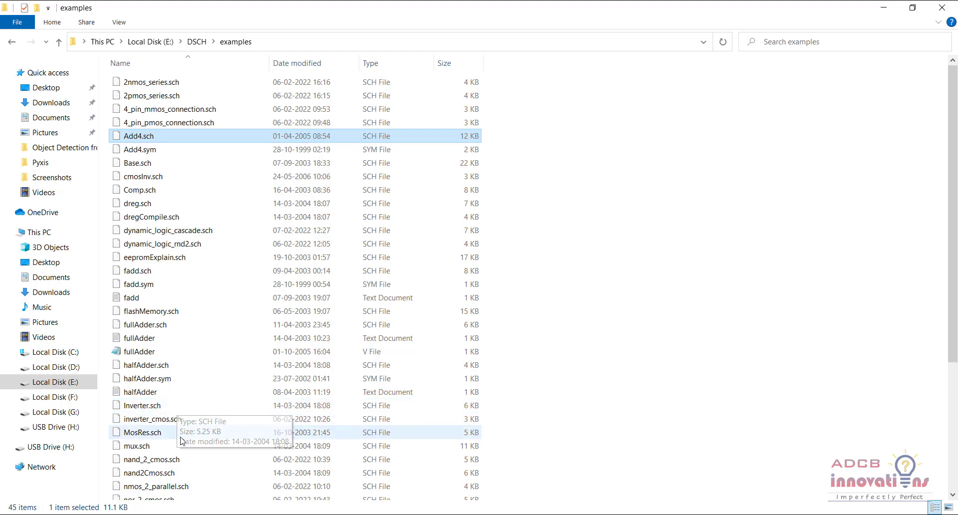
click(281, 462)
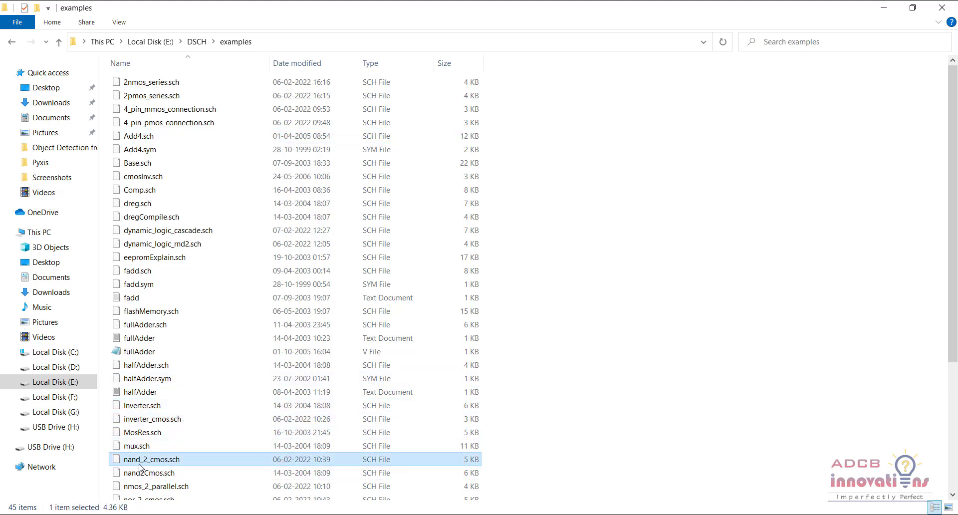
Step: Return to the DSCH folder and look inside its html and ieee subfolders
click(665, 352)
key(BackSpace)
key(Down)
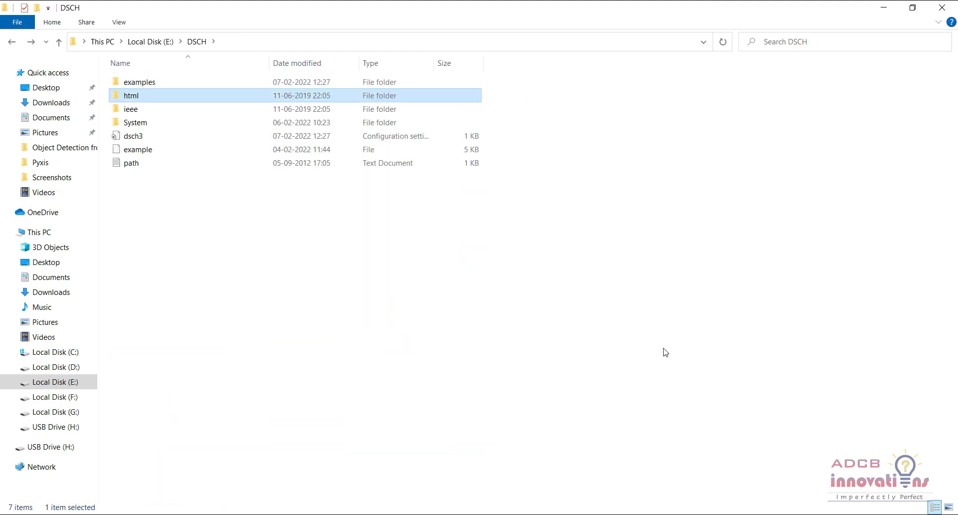
key(Return)
key(BackSpace)
key(Down)
key(Return)
key(BackSpace)
key(Down)
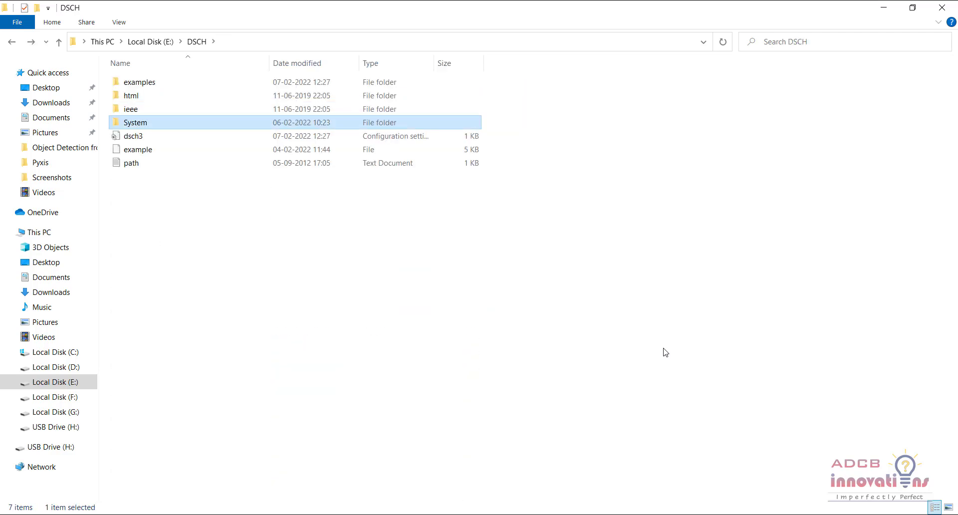
Step: Open the System folder in the DSCH folder and launch the Dsch3 application
key(Return)
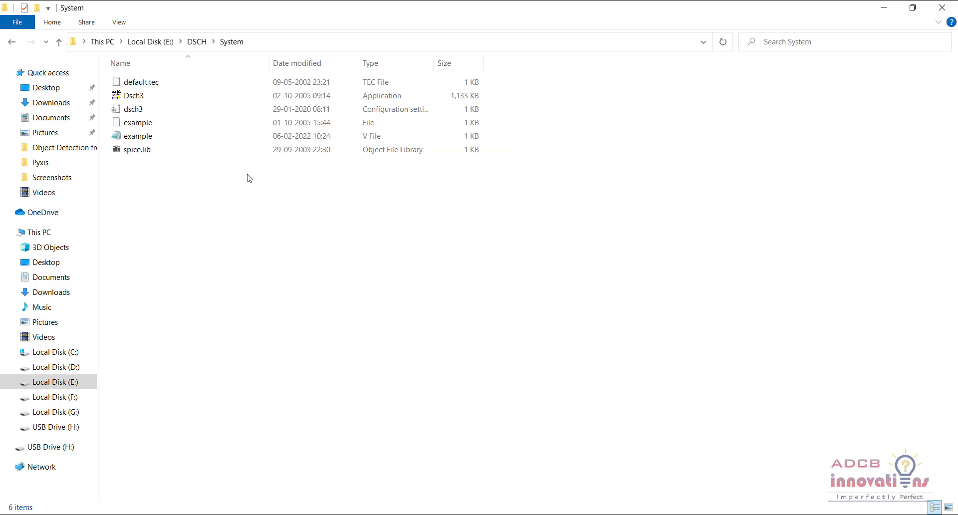
click(145, 97)
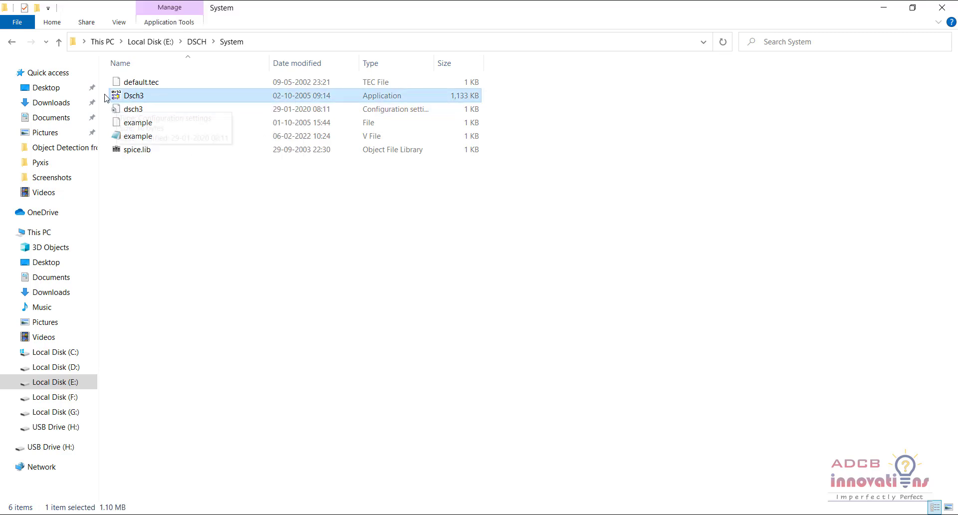
double_click(166, 96)
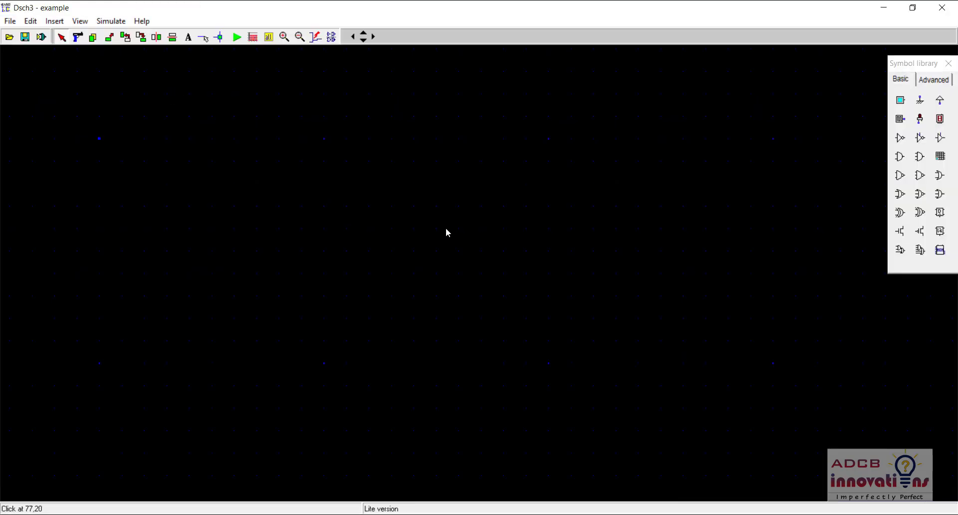
Step: Close the older Dsch3 window, confirming the exit, and keep the newly launched one
click(666, 514)
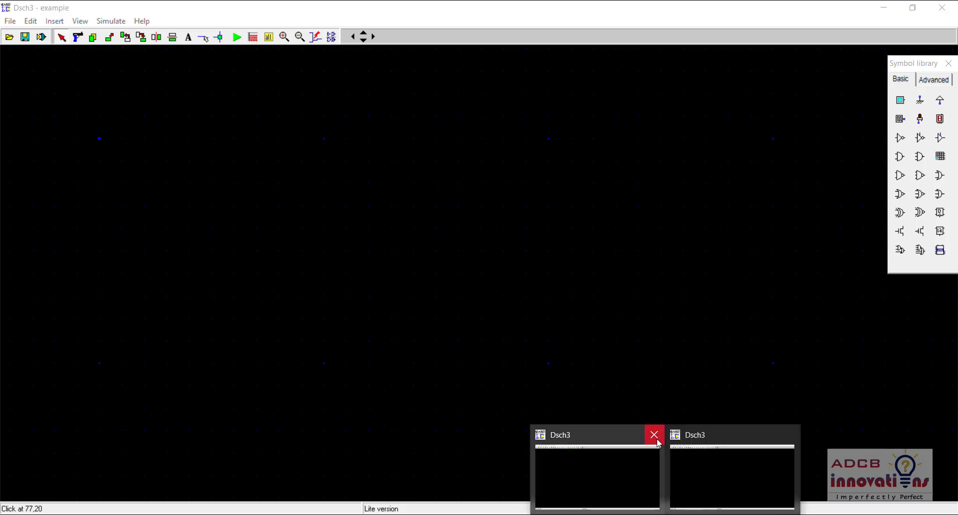
click(654, 435)
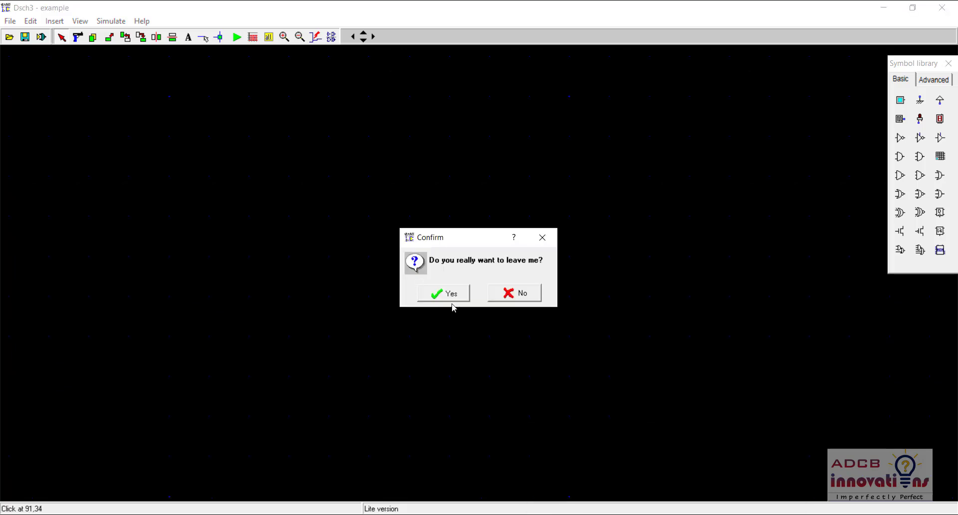
click(445, 295)
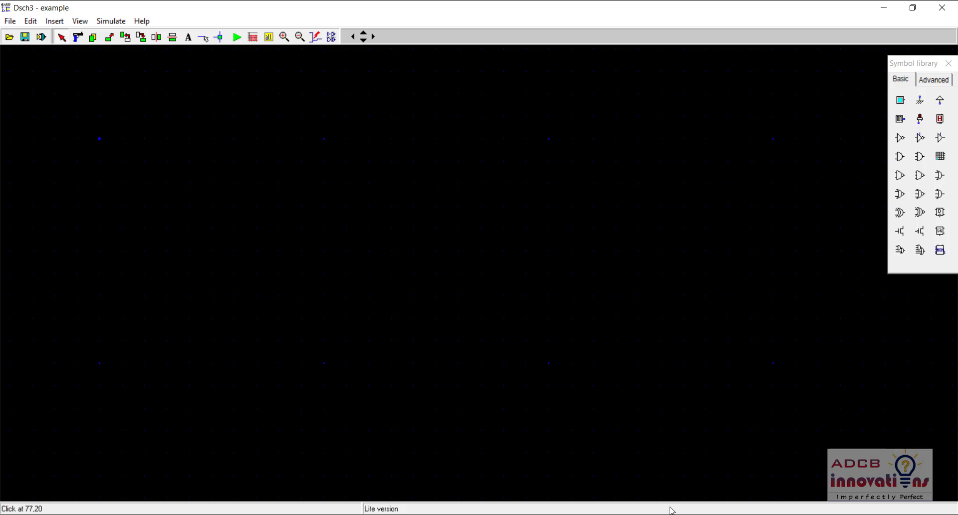
Step: Start inserting a user symbol (.SYM) and set the file type to ALL FILE (*.*)
click(315, 208)
click(55, 22)
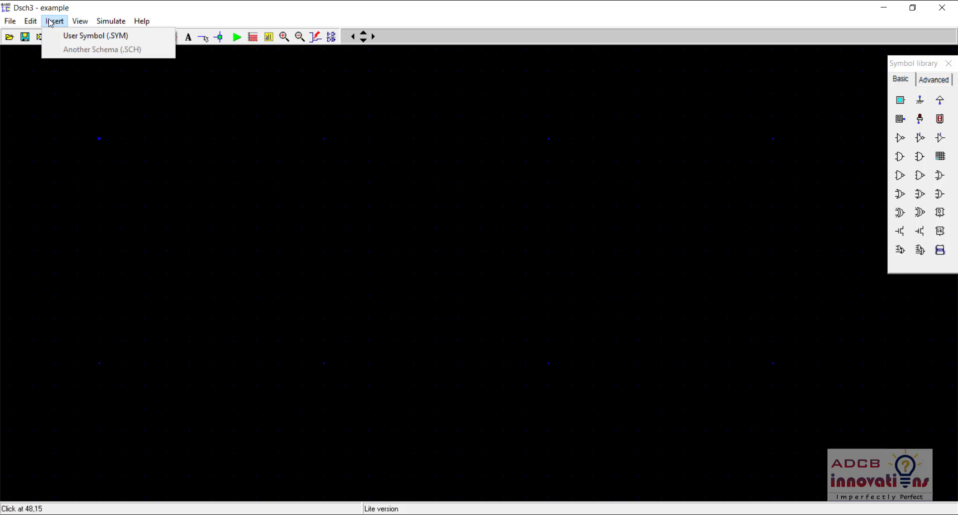
click(92, 36)
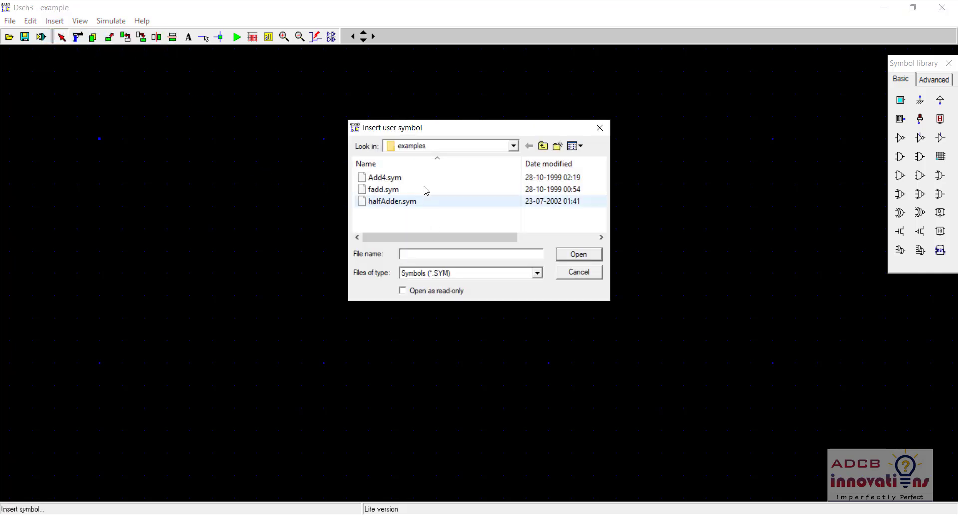
click(537, 273)
click(520, 290)
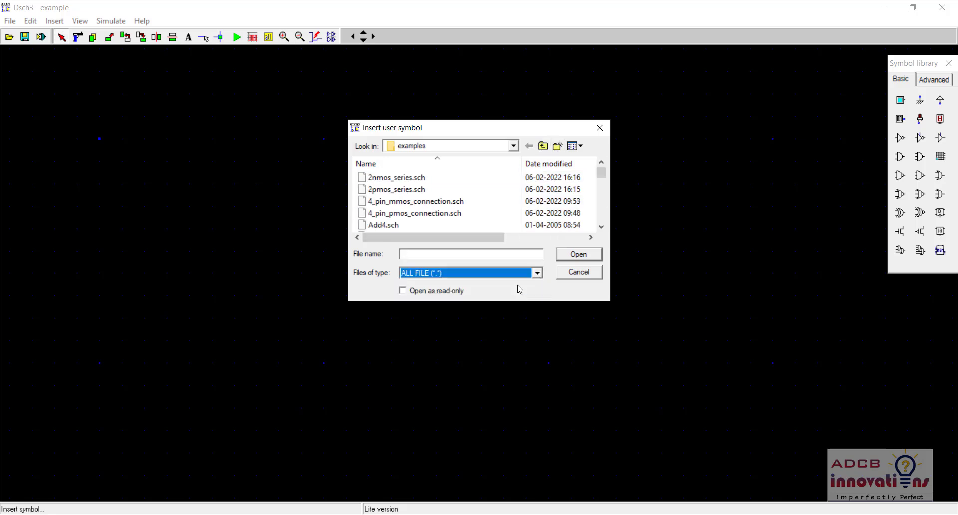
Step: Go up to the DSCH folder, check its System folder, and open the ieee folder for the symbol files
click(603, 186)
click(604, 187)
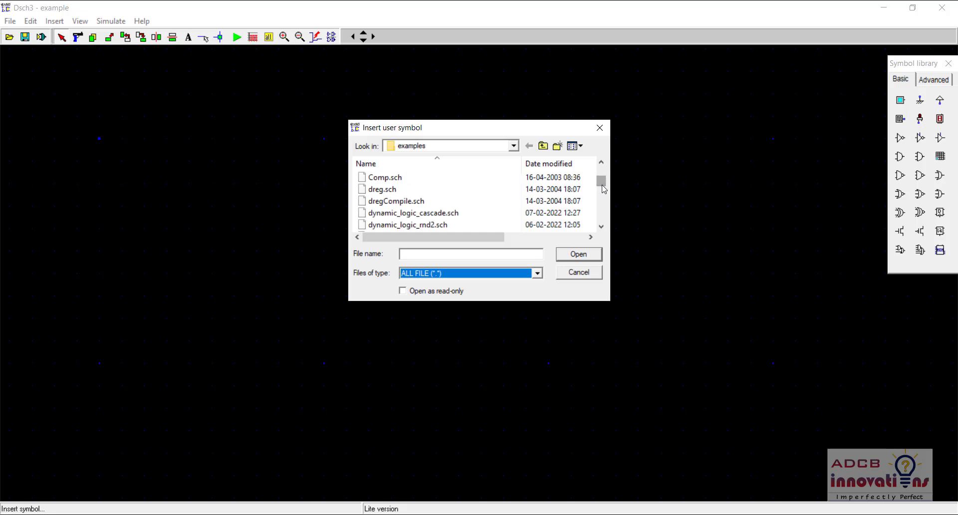
click(543, 145)
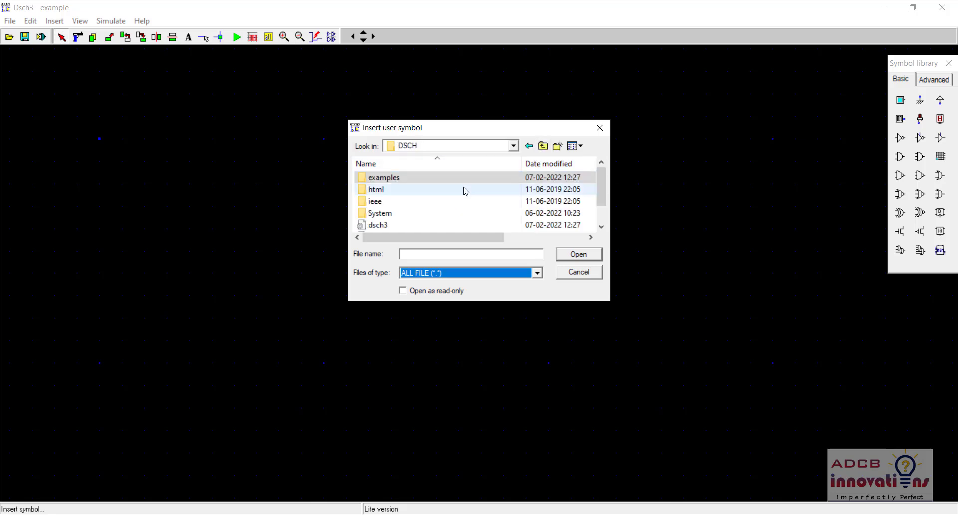
double_click(456, 213)
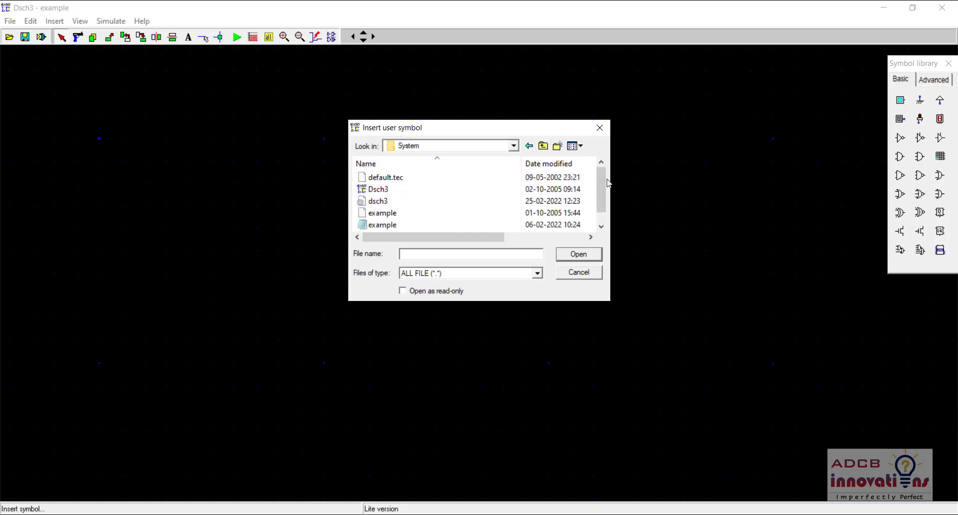
click(543, 146)
double_click(477, 202)
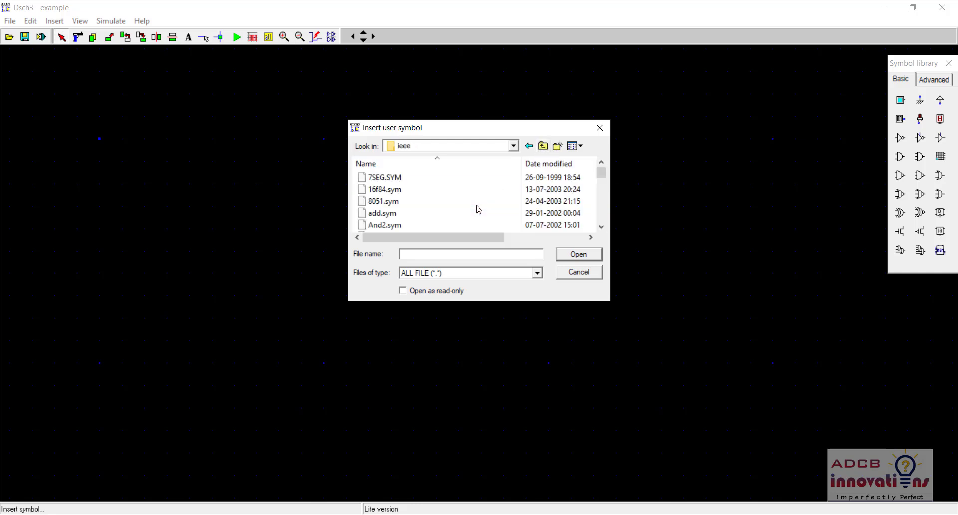
Step: Look through the symbol files in the ieee folder, including Nand2.sym and nand3.sym
drag(605, 173, 602, 206)
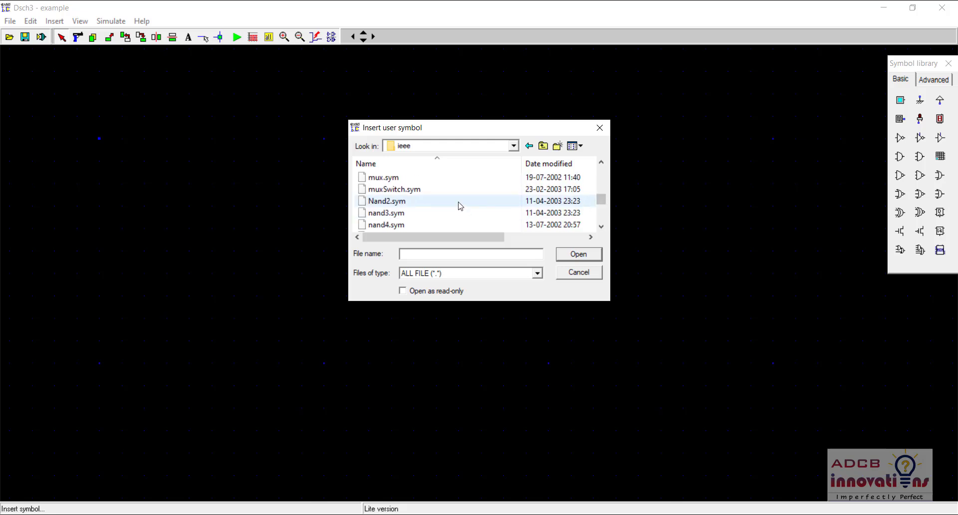
click(403, 205)
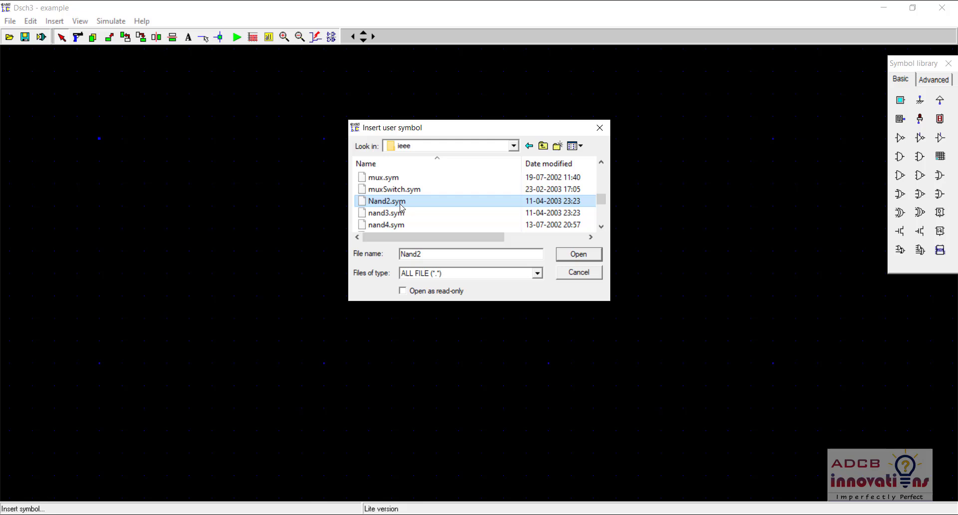
click(412, 214)
scroll(602, 200, up, 3)
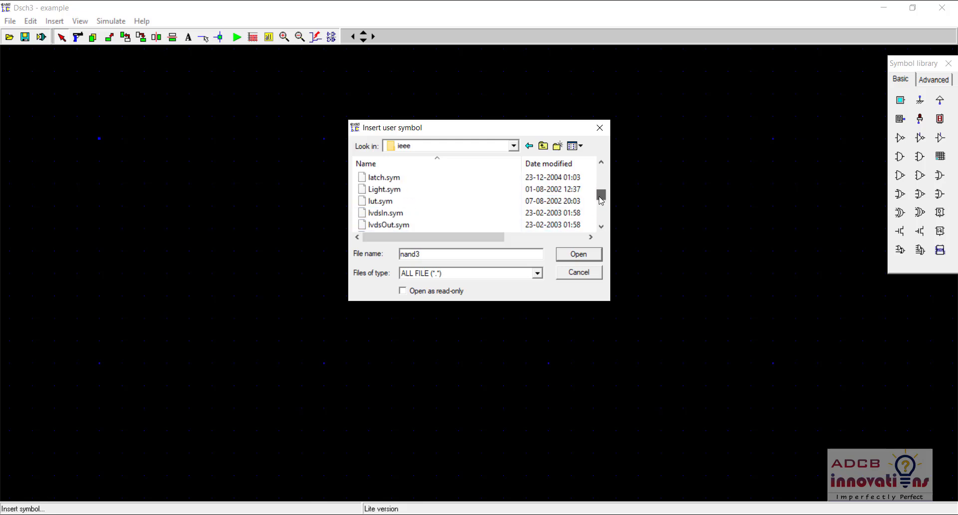
drag(602, 200, 601, 176)
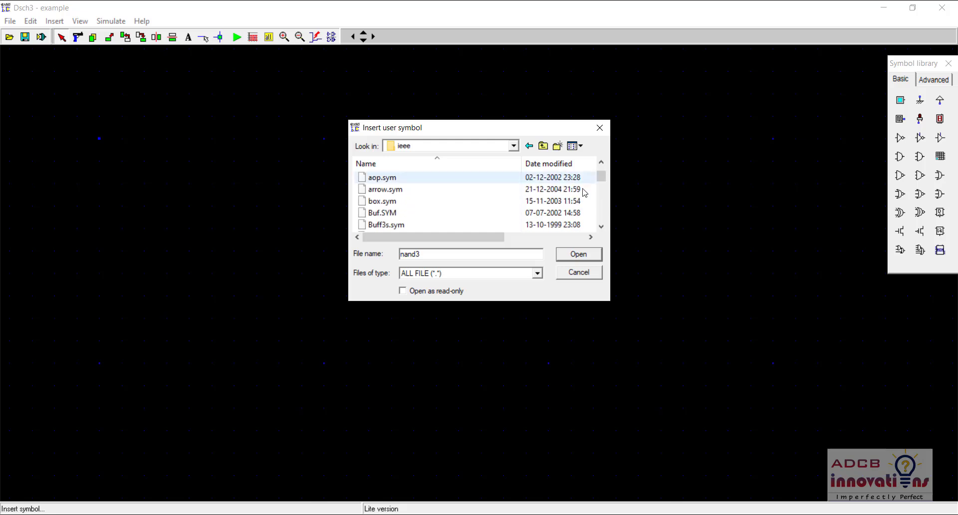
Step: Insert the pmos.sym symbol from the ieee folder and place it in the upper middle of the schematic
double_click(502, 258)
text(pmo)
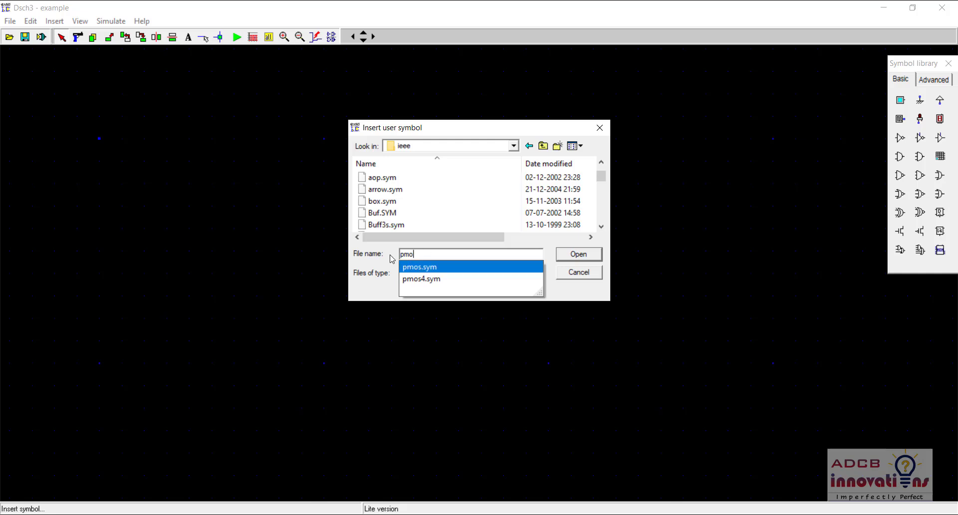
click(419, 270)
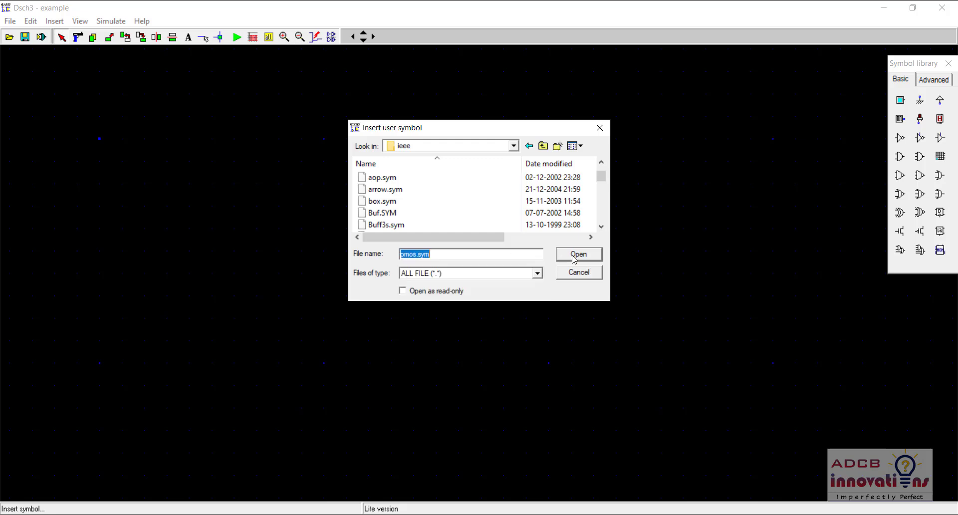
click(572, 255)
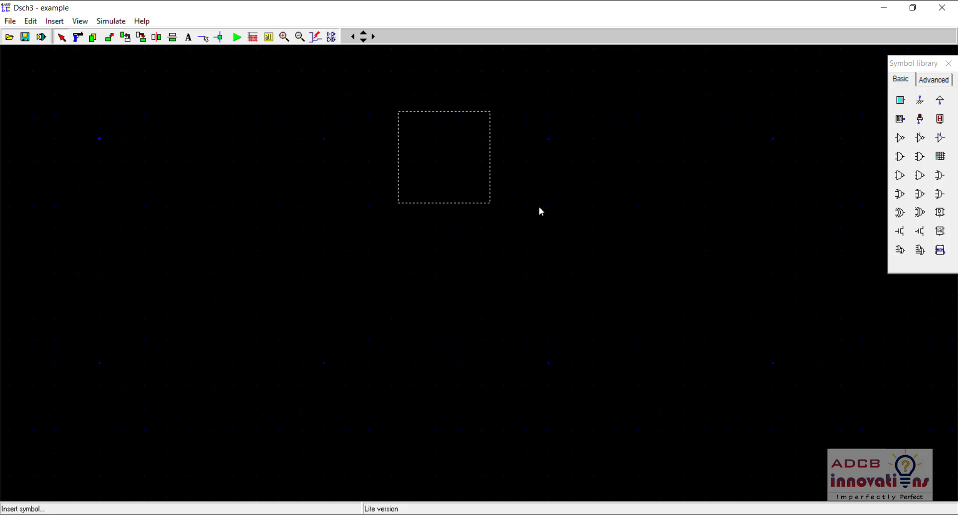
click(484, 226)
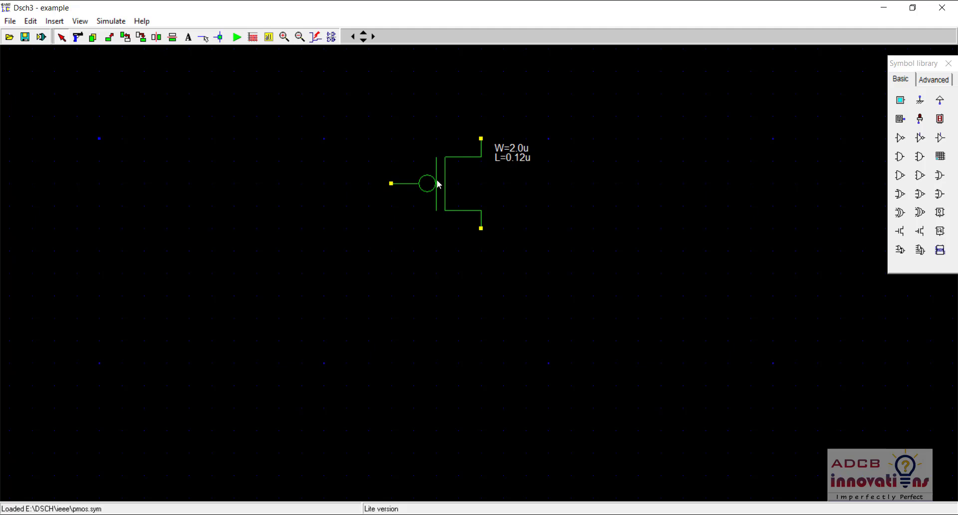
Step: Open the pmos transistor's properties, review its channel width and length, and set the Mos model to MP012
double_click(423, 185)
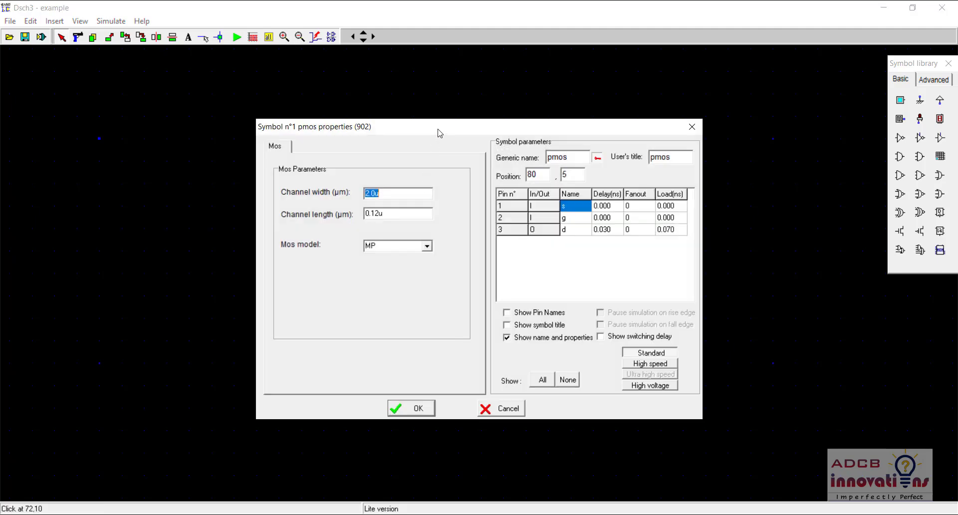
drag(437, 132, 442, 110)
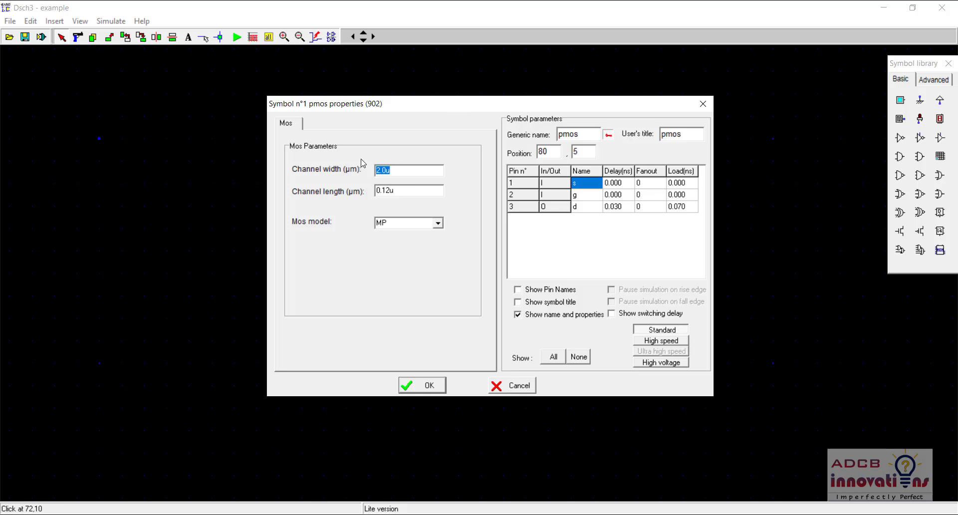
click(404, 194)
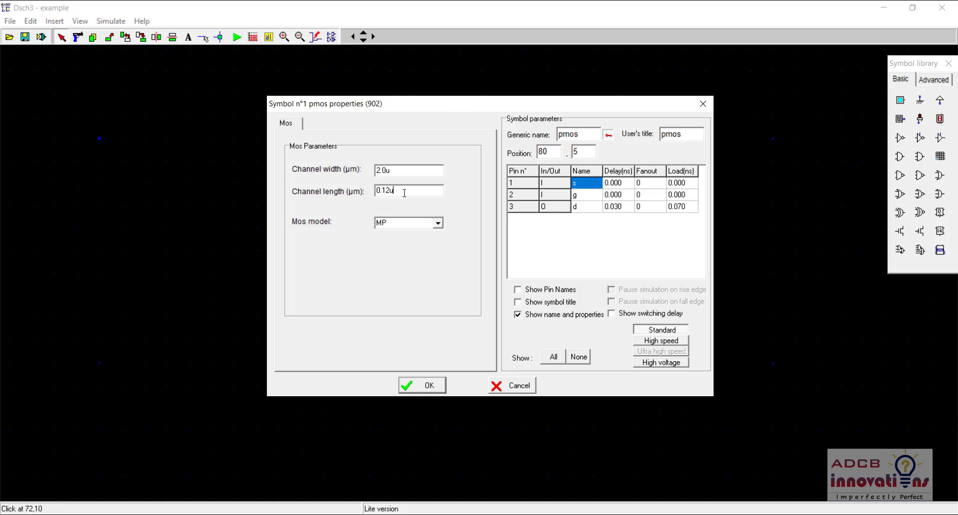
click(437, 223)
click(438, 231)
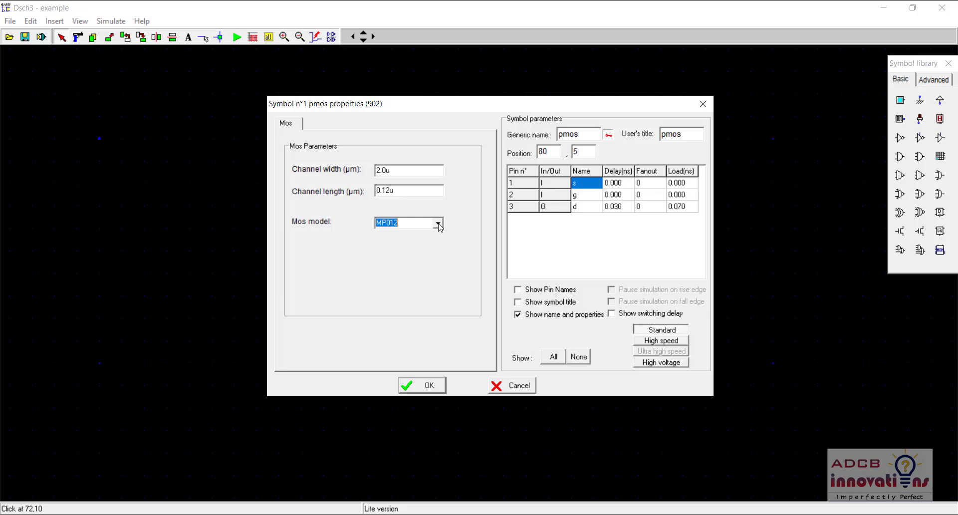
Step: Review the pmos name, position and pin parameters, turn on its pin names and apply the properties
click(584, 135)
double_click(556, 151)
key(Tab)
click(582, 195)
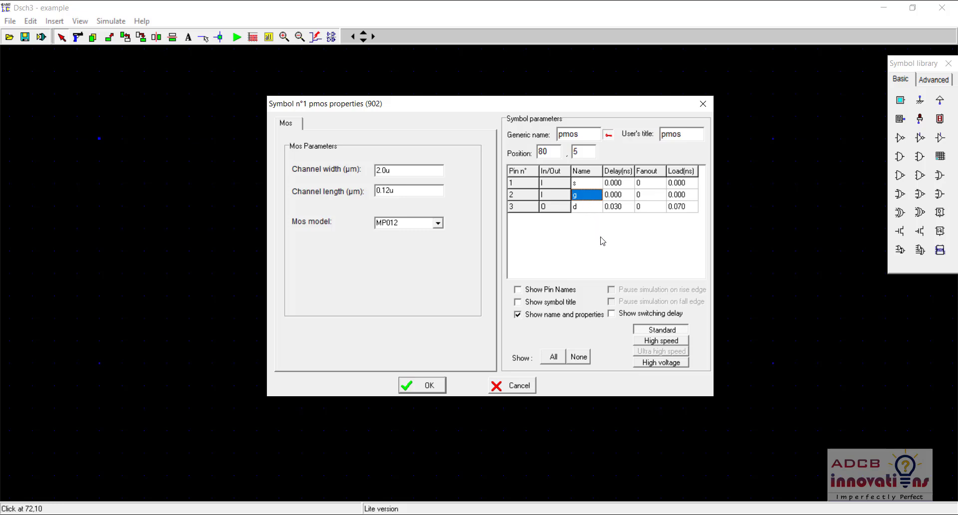
click(530, 293)
click(553, 305)
click(429, 386)
click(431, 392)
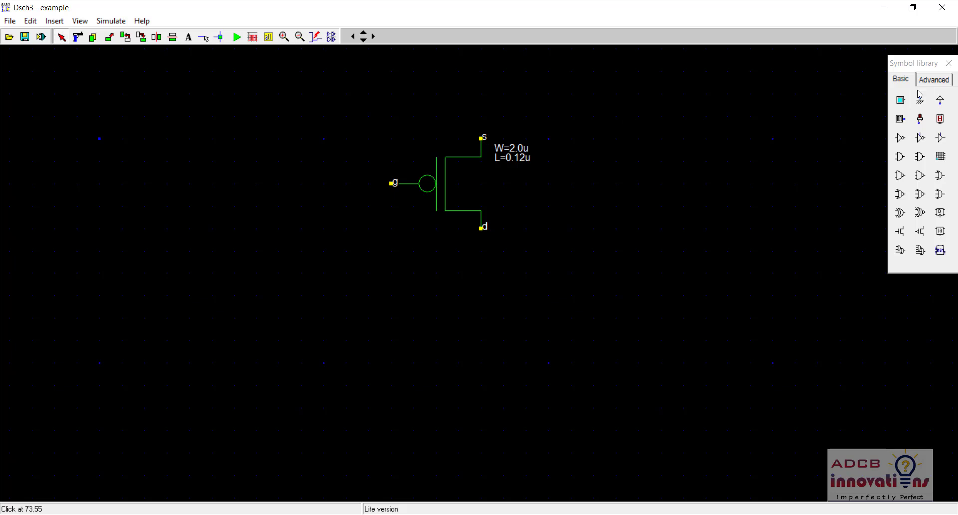
Step: Move the Symbol library palette slightly inward and try to add its notif1 tri-state inverter, dismissing the message
click(902, 67)
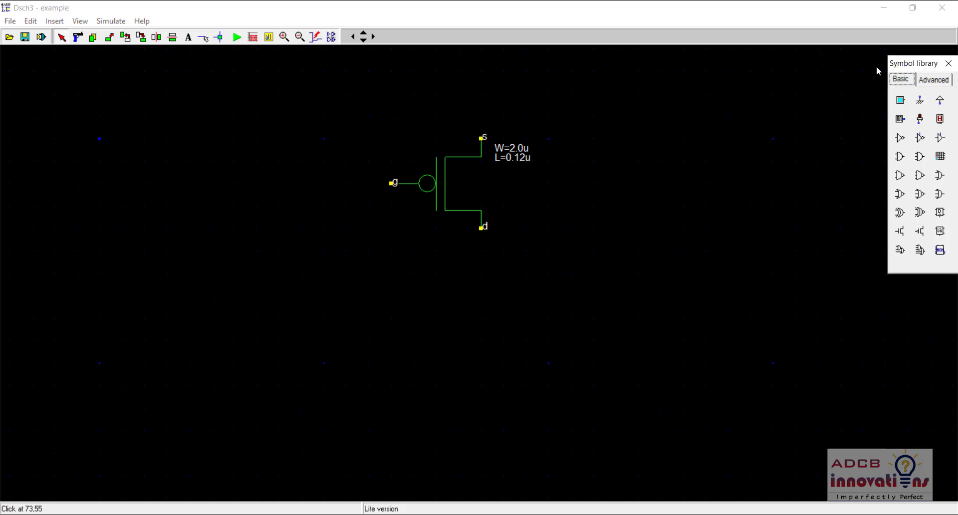
drag(932, 70, 917, 73)
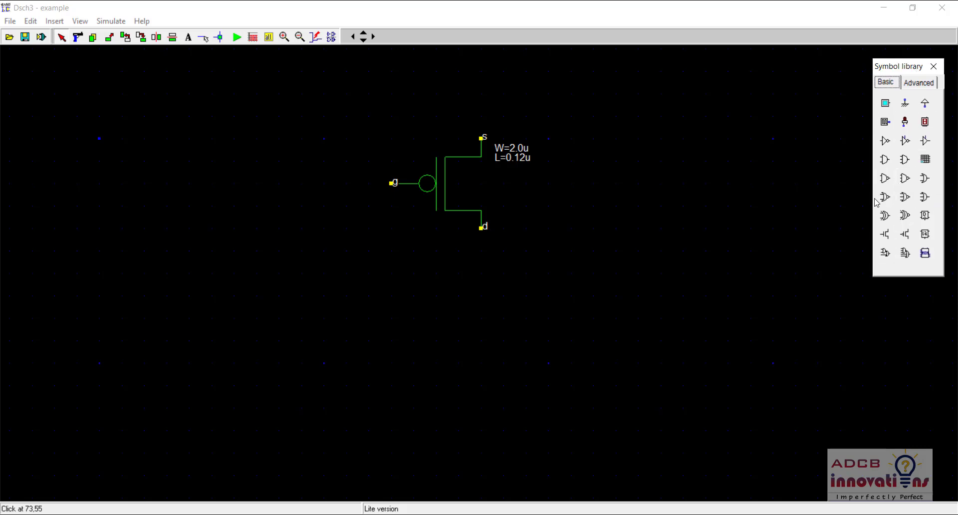
click(906, 142)
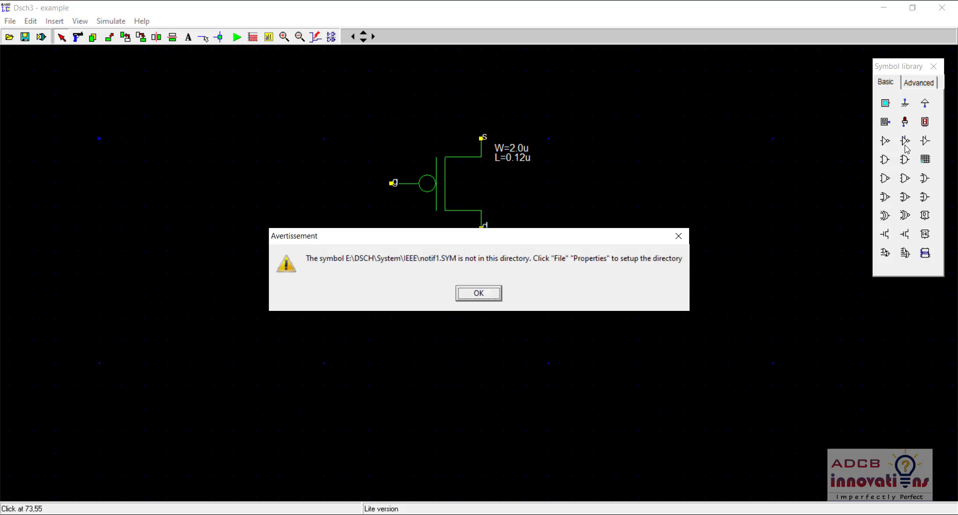
click(679, 236)
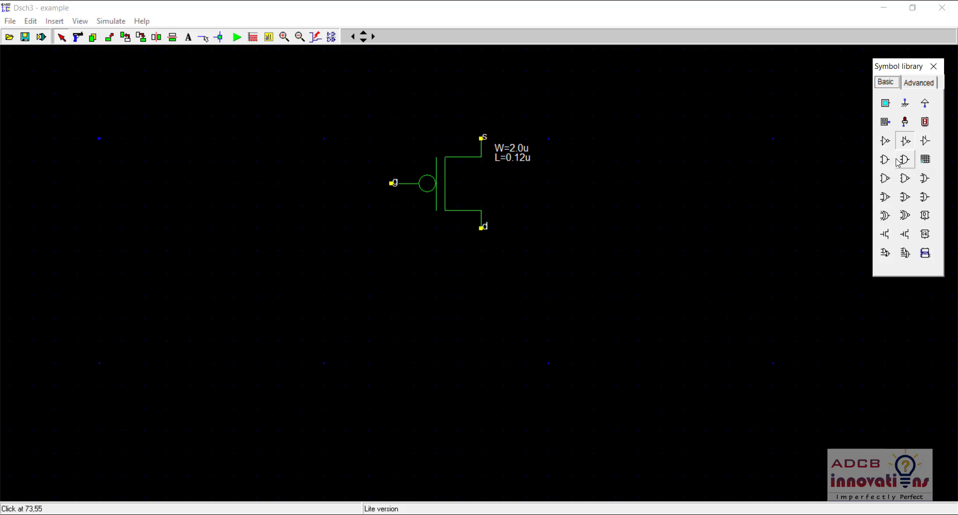
Step: Try to add the vss ground symbol and change the schematic's home directory to E:\DSCH by removing the System subfolder
click(913, 108)
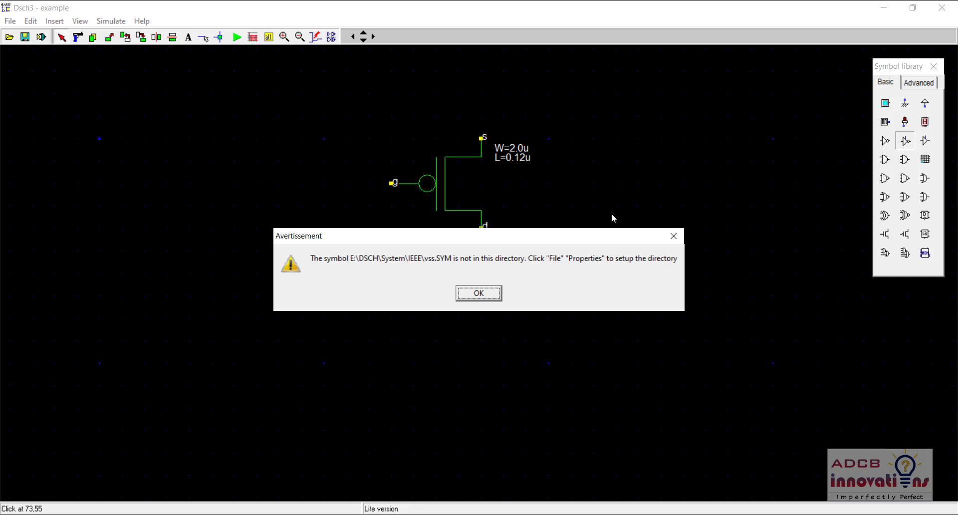
click(470, 295)
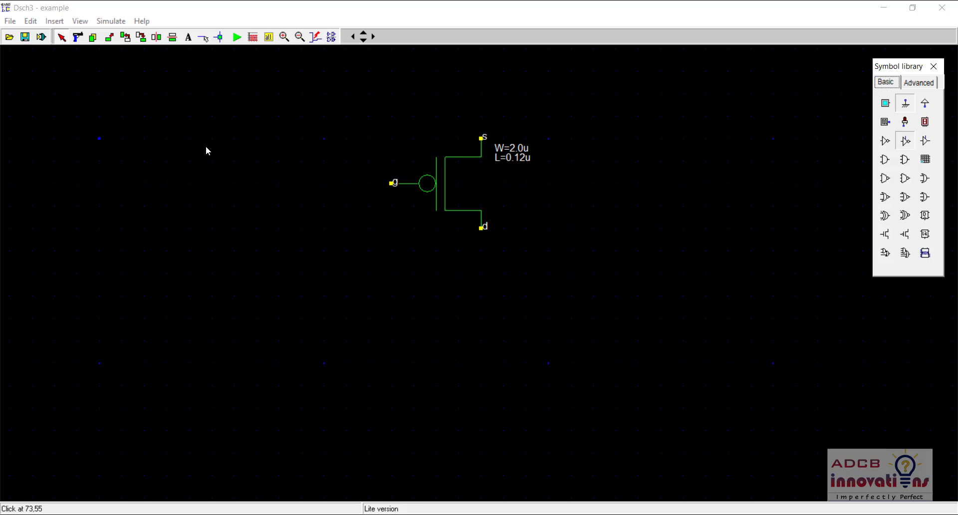
click(11, 22)
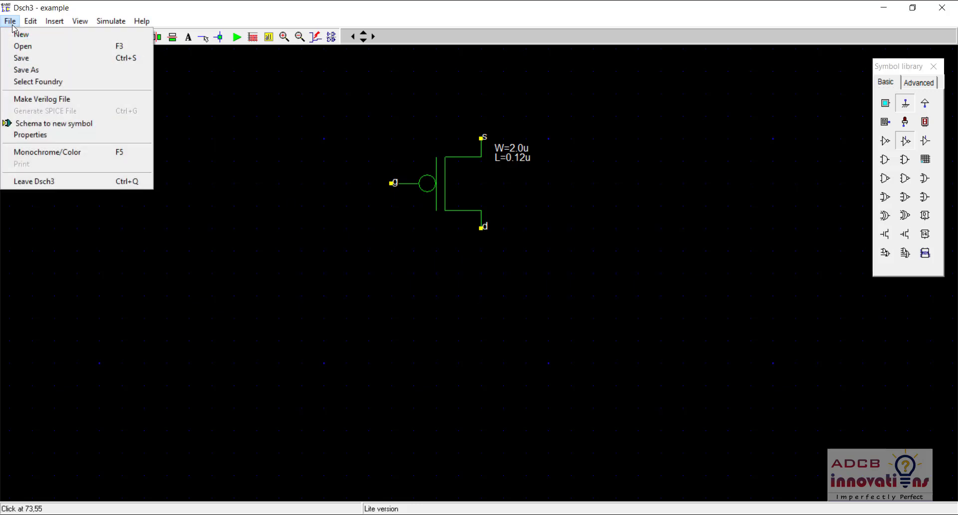
click(62, 138)
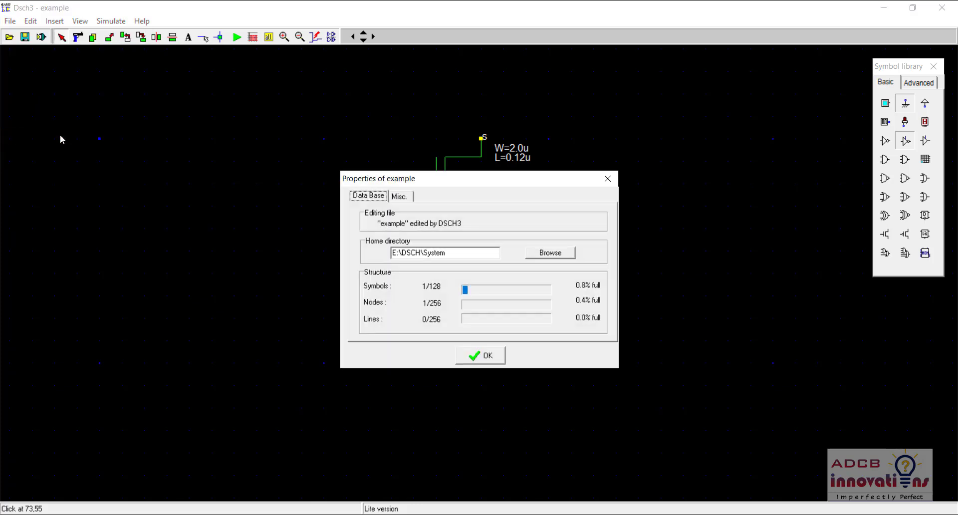
double_click(453, 255)
key(BackSpace)
key(ctrl+z)
click(400, 253)
drag(451, 253, 420, 253)
key(BackSpace)
click(483, 354)
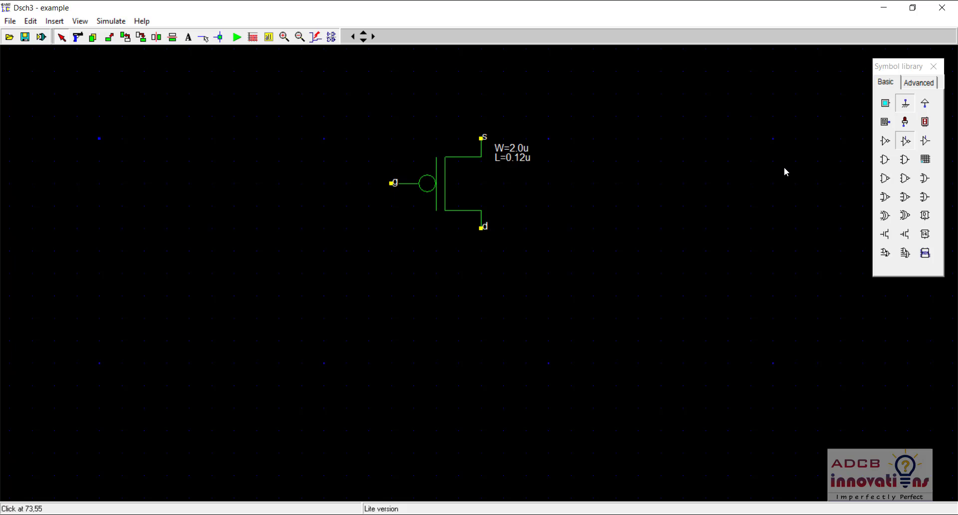
Step: Add the three-input AND gate from the Symbol library below and to the right of the pmos transistor
click(906, 160)
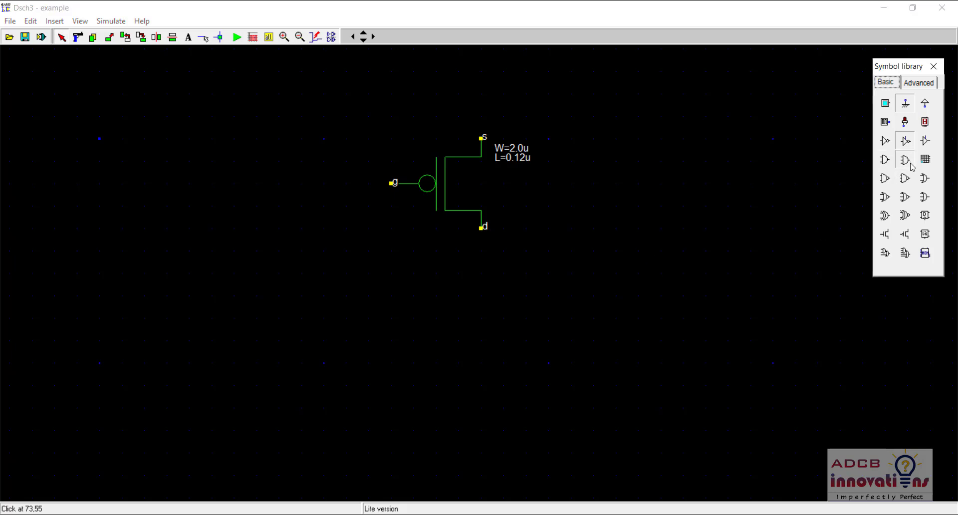
click(719, 376)
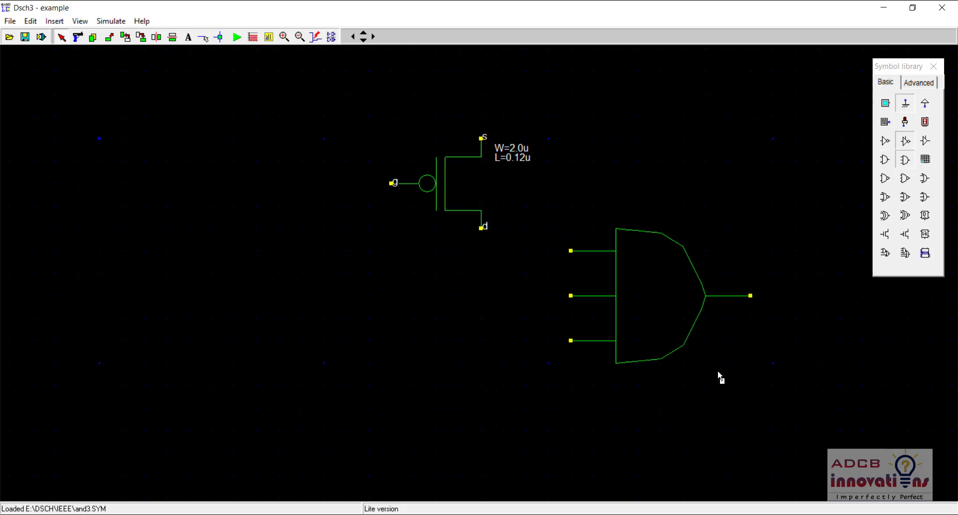
click(675, 321)
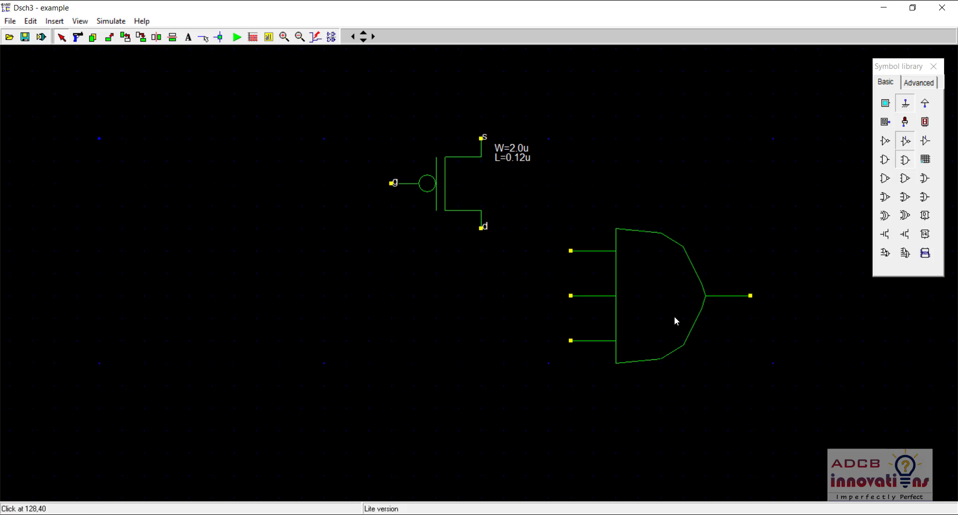
click(613, 288)
Step: Place a button input beside the pmos transistor, a vdd supply above it, and a vss ground beyond the button
click(885, 104)
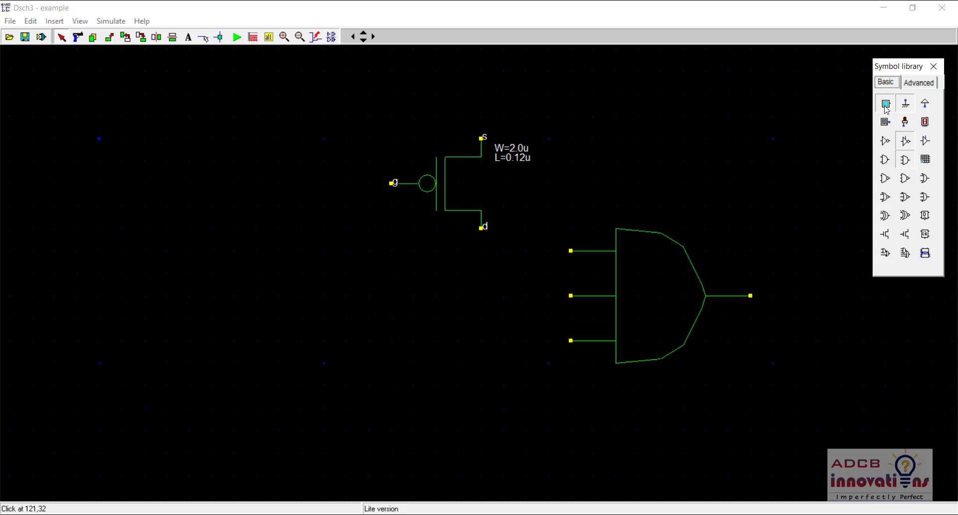
click(643, 163)
click(923, 110)
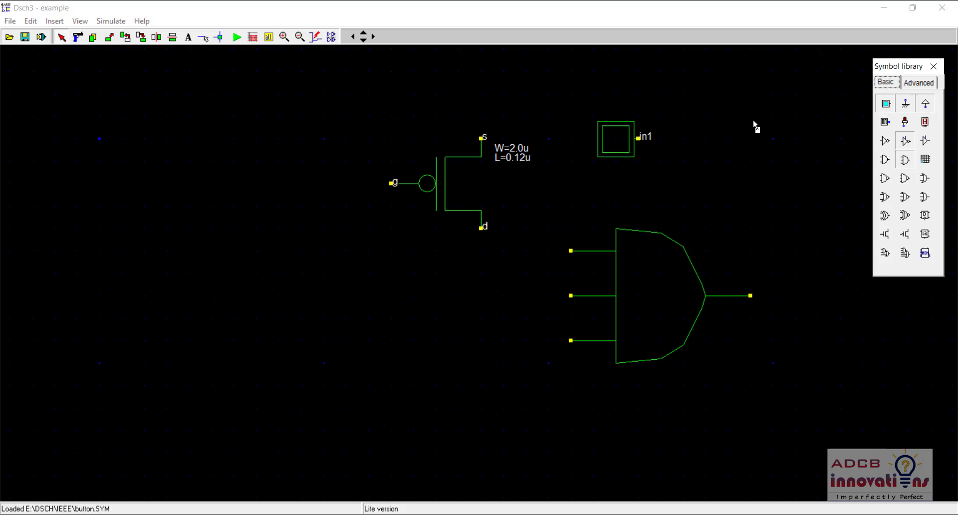
click(538, 129)
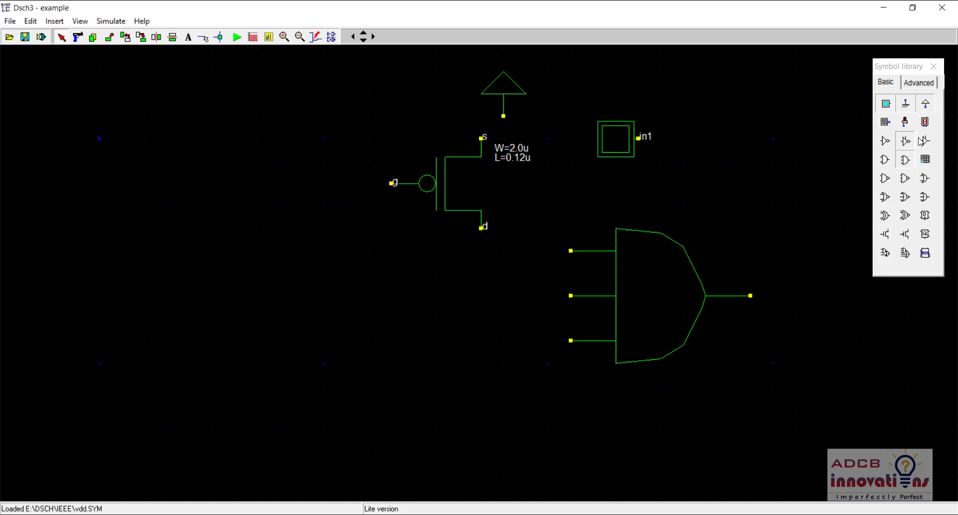
click(906, 104)
click(722, 192)
Step: Add a resistor and a capacitor from the advanced electrical symbols to the right of the other parts
click(885, 84)
click(923, 84)
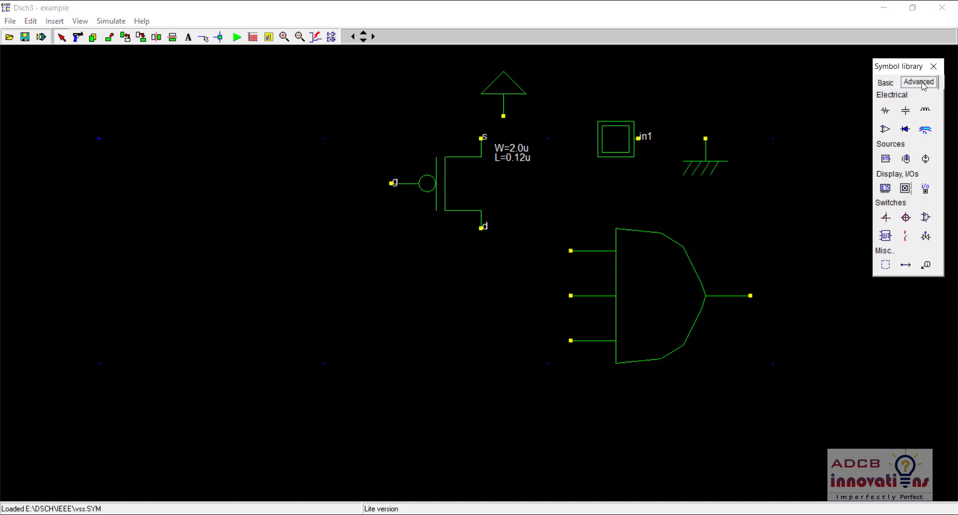
click(886, 111)
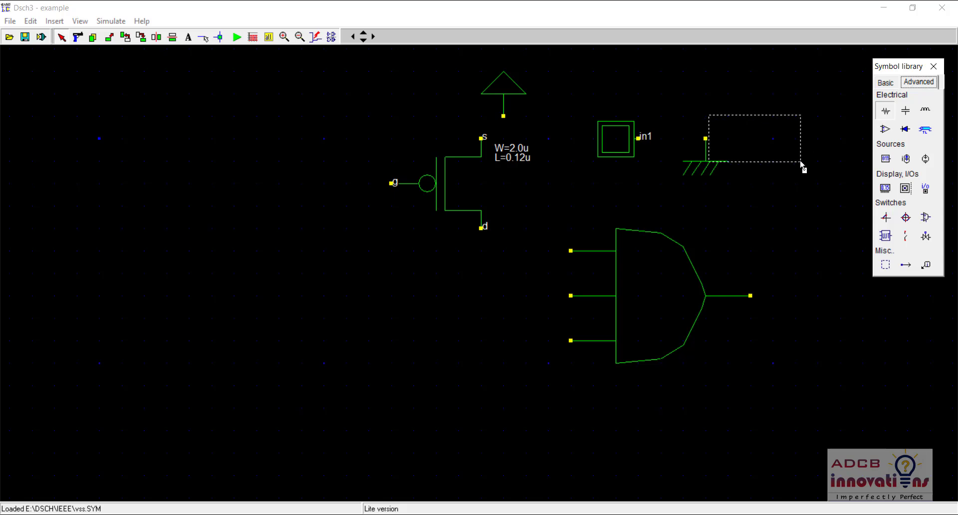
click(825, 132)
drag(797, 73, 846, 170)
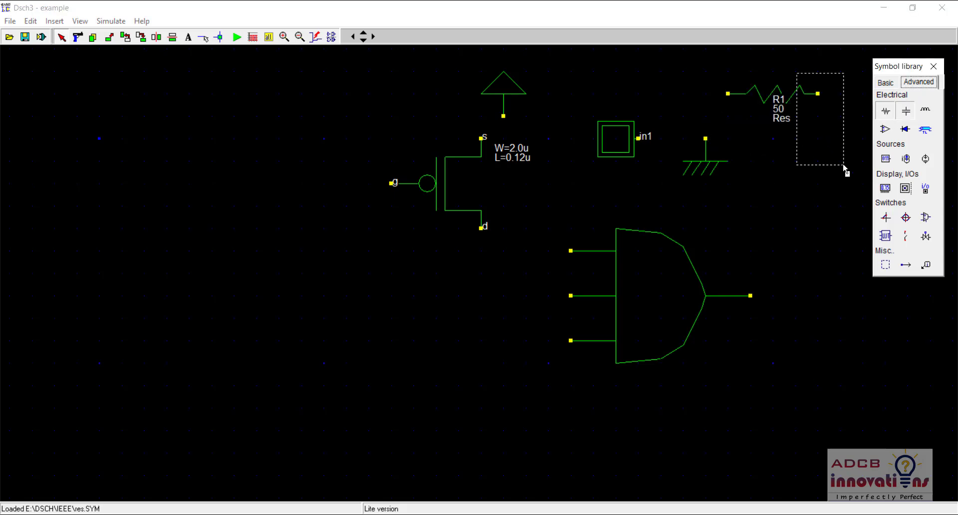
click(818, 250)
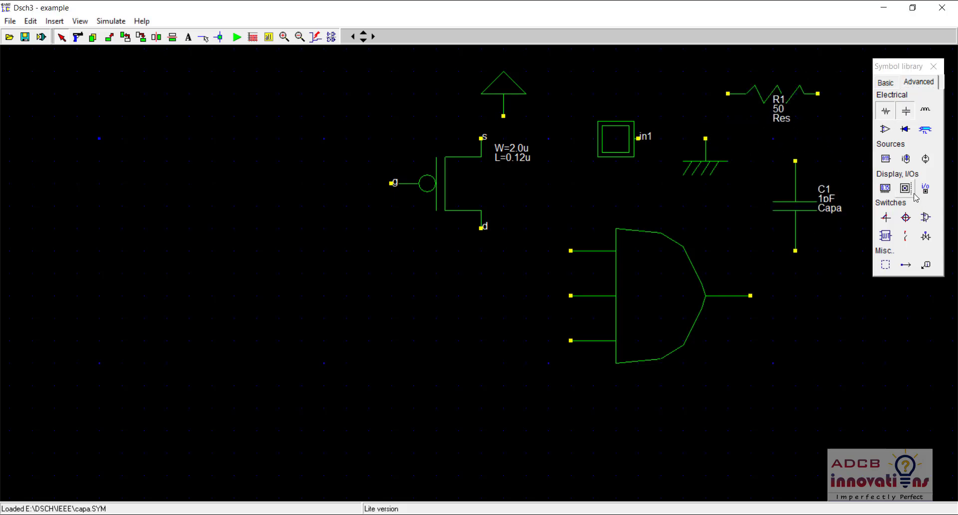
click(886, 83)
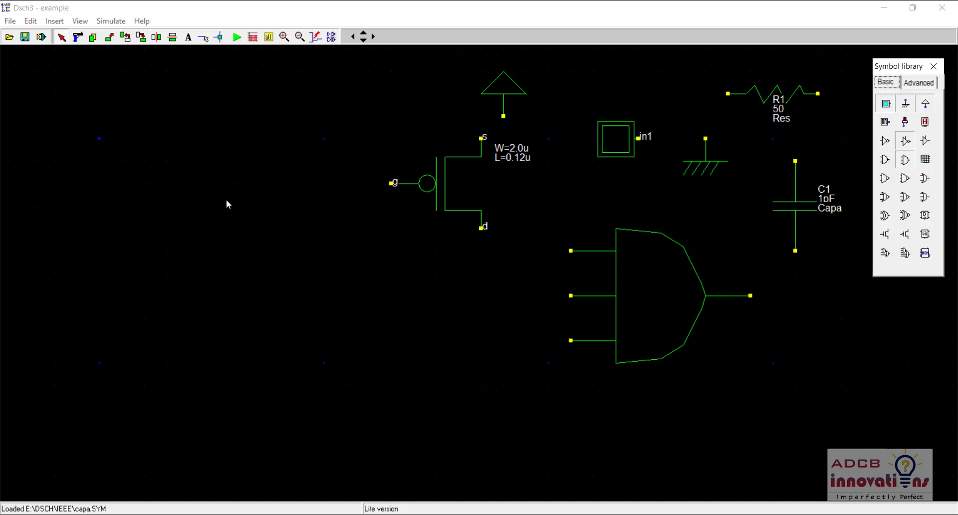
Step: Delete the button, ground, capacitor, resistor, AND gate and vdd symbols with the Cut tool, keeping only the pmos transistor
click(76, 39)
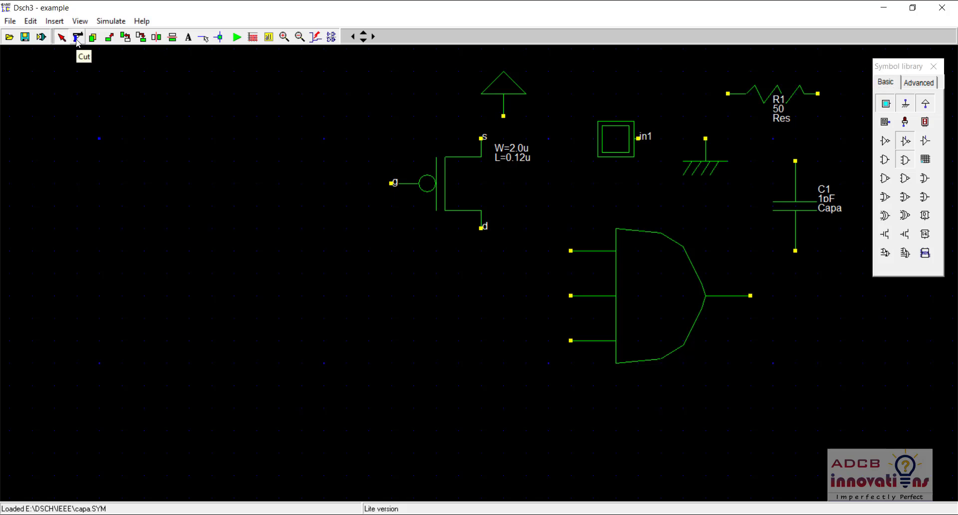
click(77, 38)
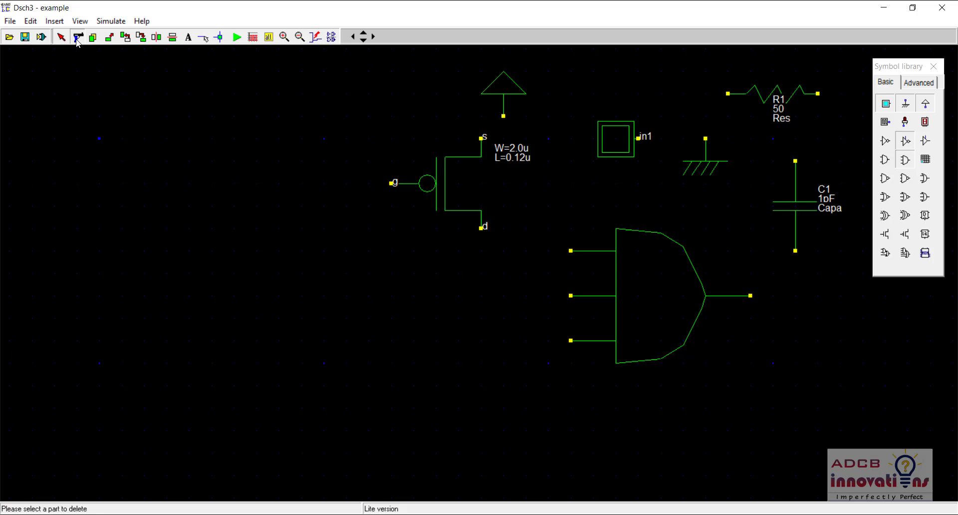
click(613, 139)
click(700, 168)
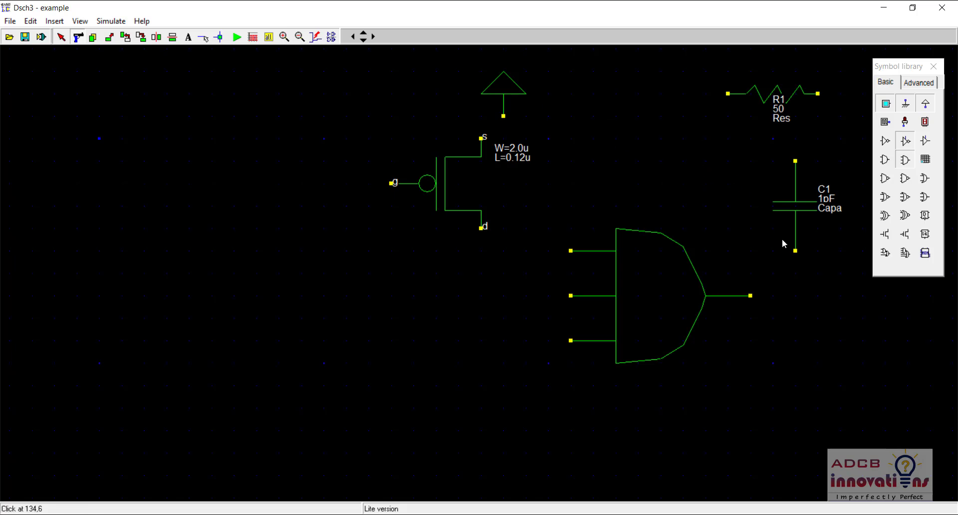
click(795, 211)
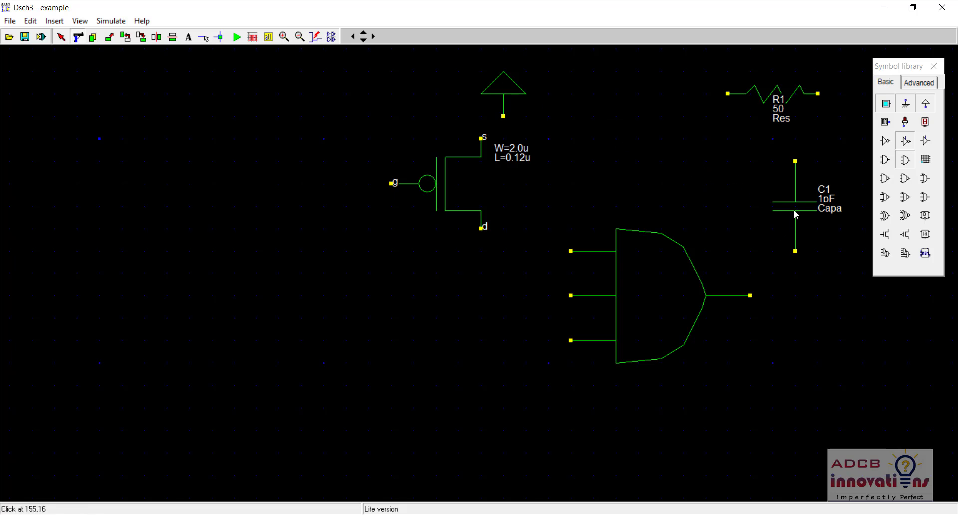
click(773, 95)
click(670, 321)
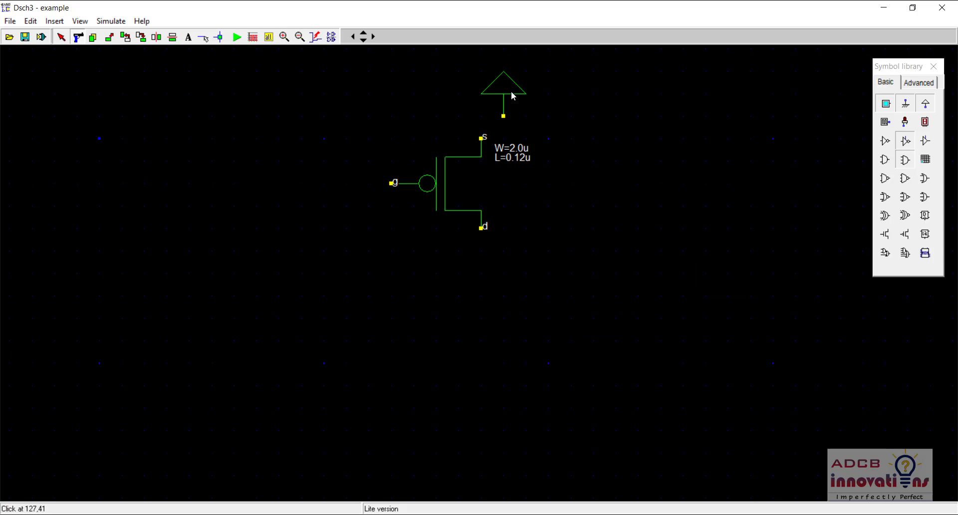
click(513, 96)
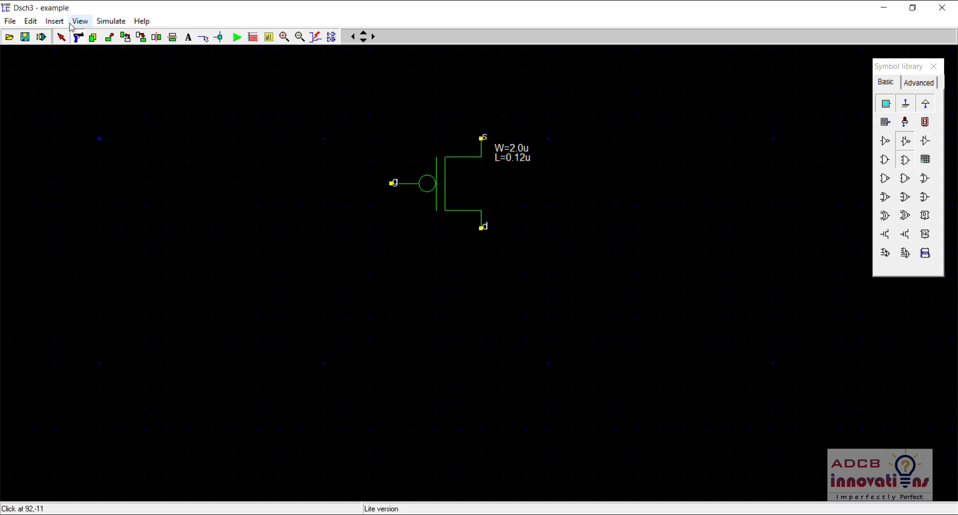
Step: Return to selection mode and move the pmos transistor slightly lower in the schematic
click(62, 37)
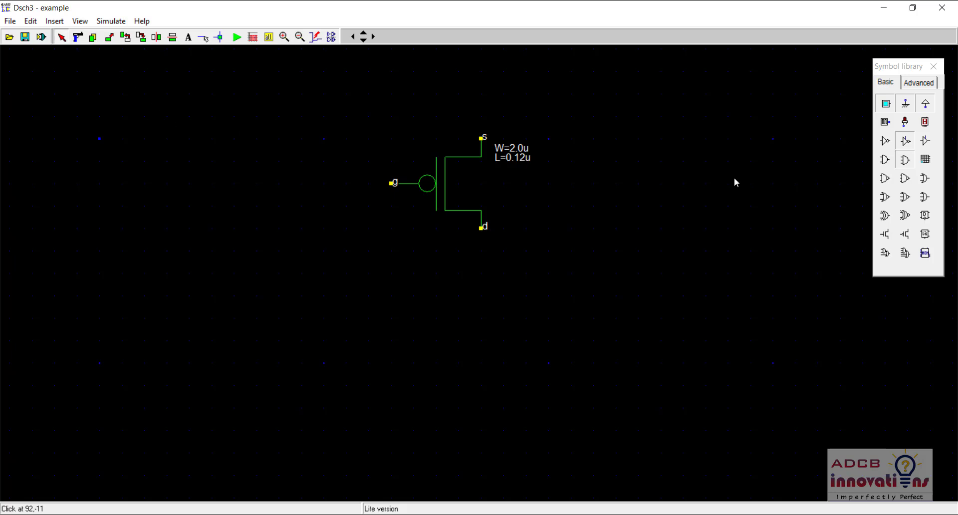
drag(435, 184, 433, 238)
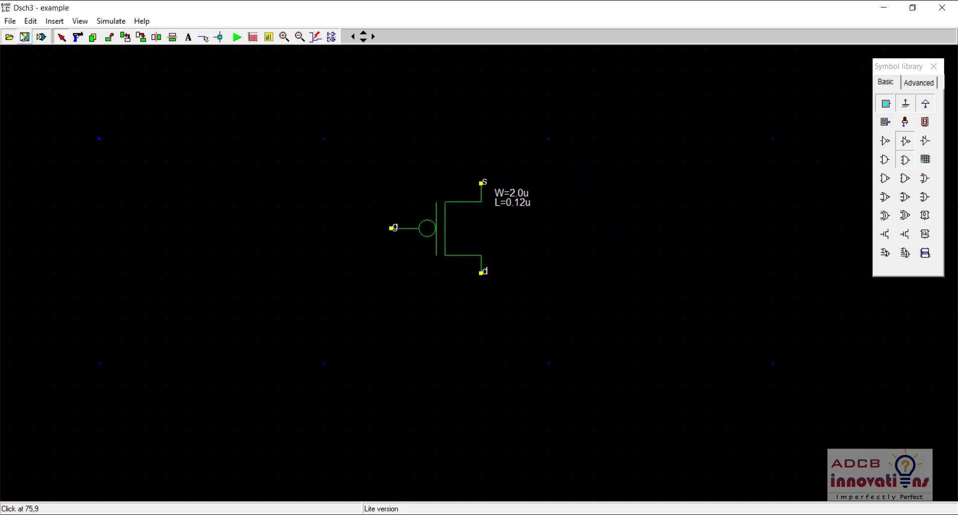
click(61, 40)
click(437, 229)
drag(437, 229, 421, 212)
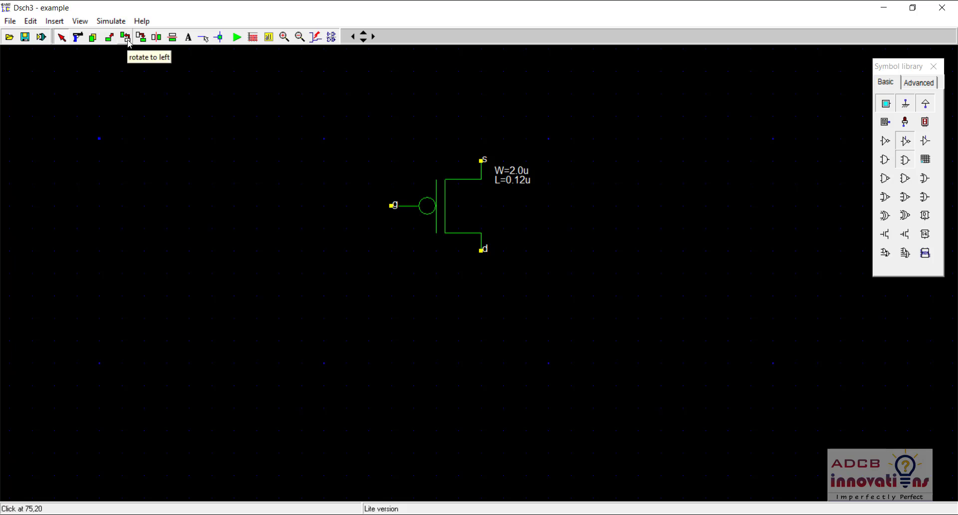
Step: Copy the pmos transistor and place the copy to its right, level with the original
click(93, 39)
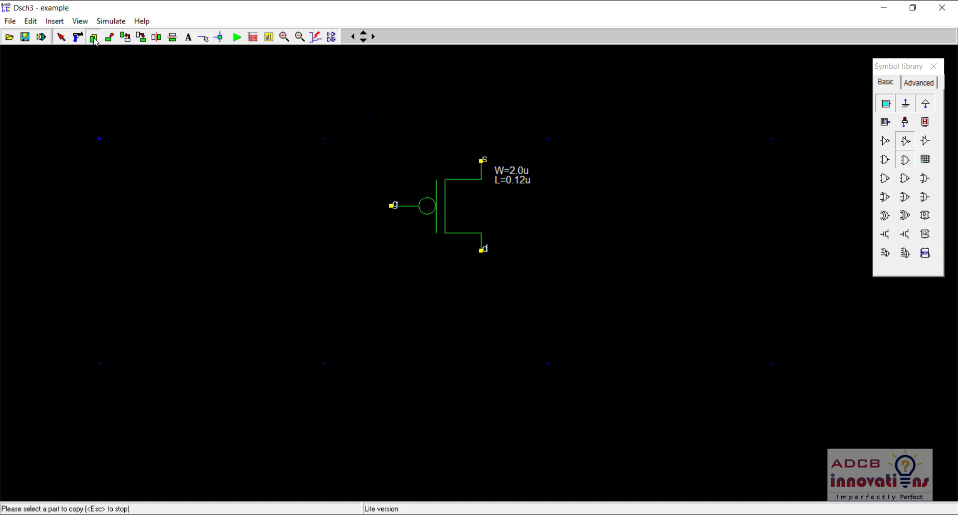
click(433, 207)
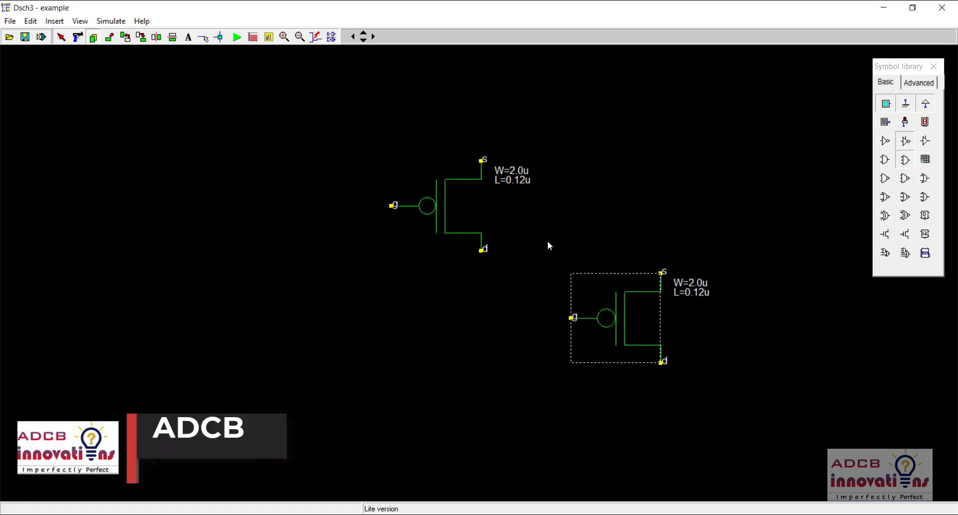
click(583, 173)
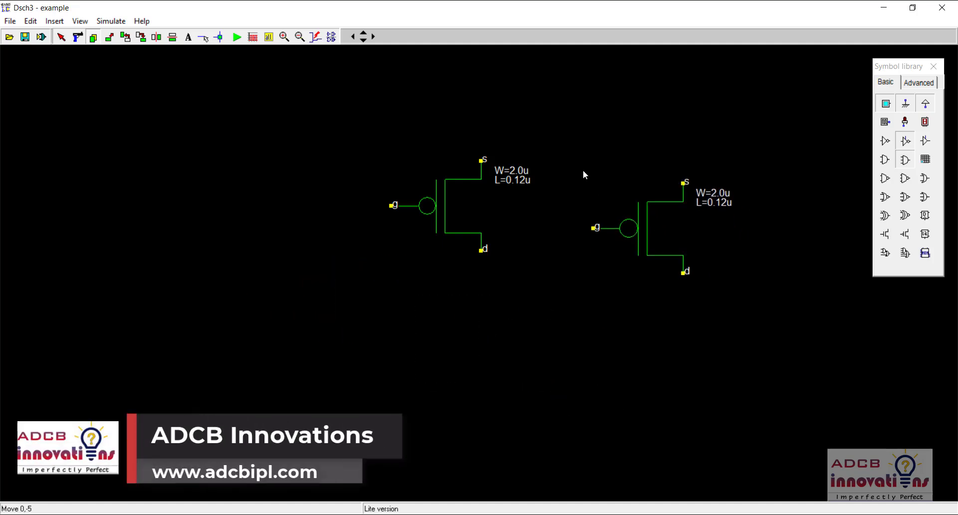
click(584, 144)
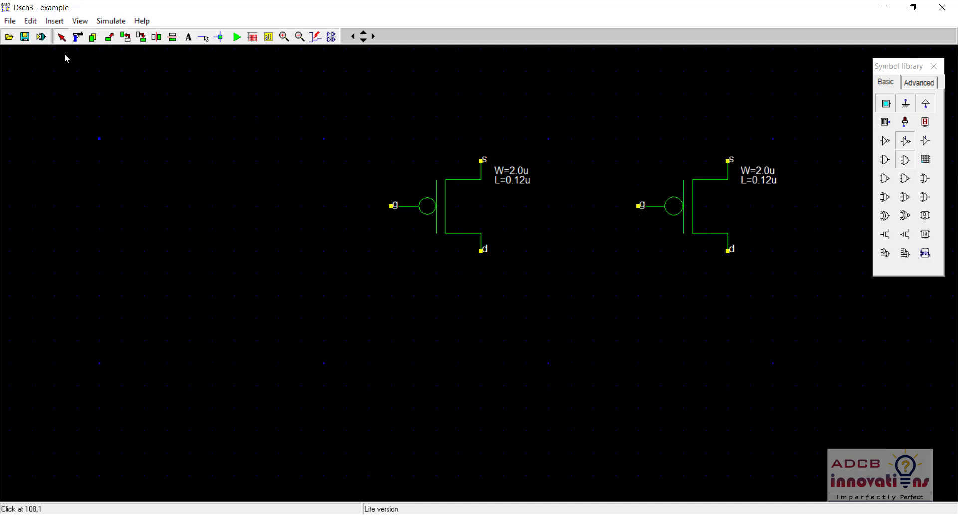
Step: Copy the original pmos transistor again and place this copy to its left in the same row
click(93, 37)
click(437, 195)
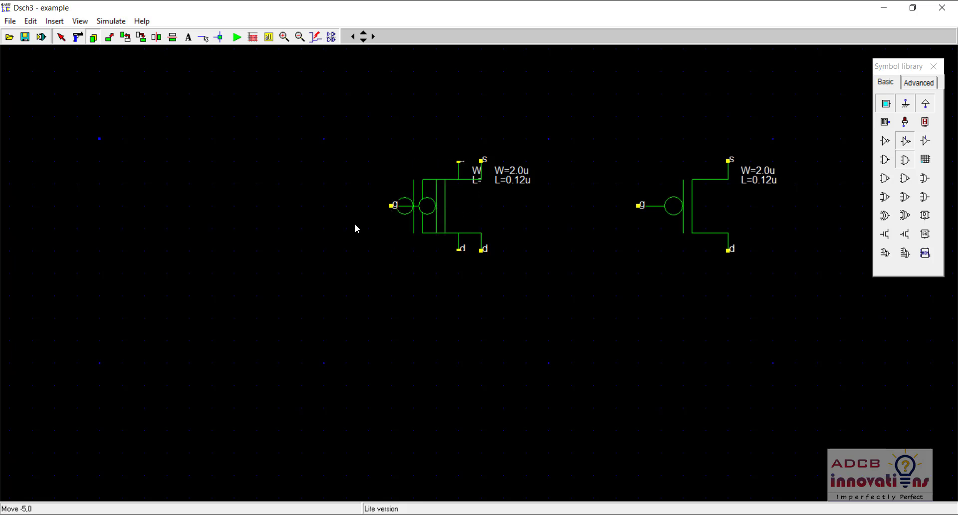
click(313, 216)
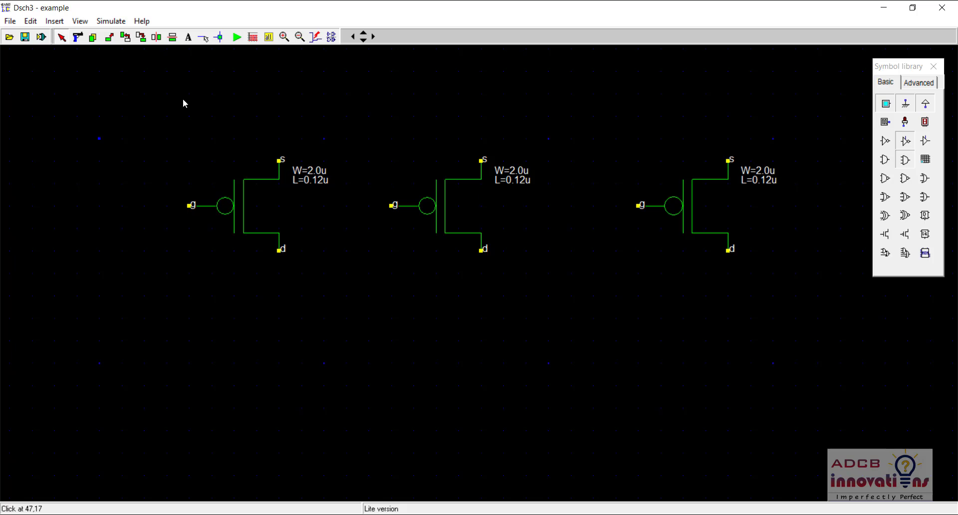
Step: Copy the whole row of three pmos transistors together and place the duplicates directly beneath it as a second row
click(93, 39)
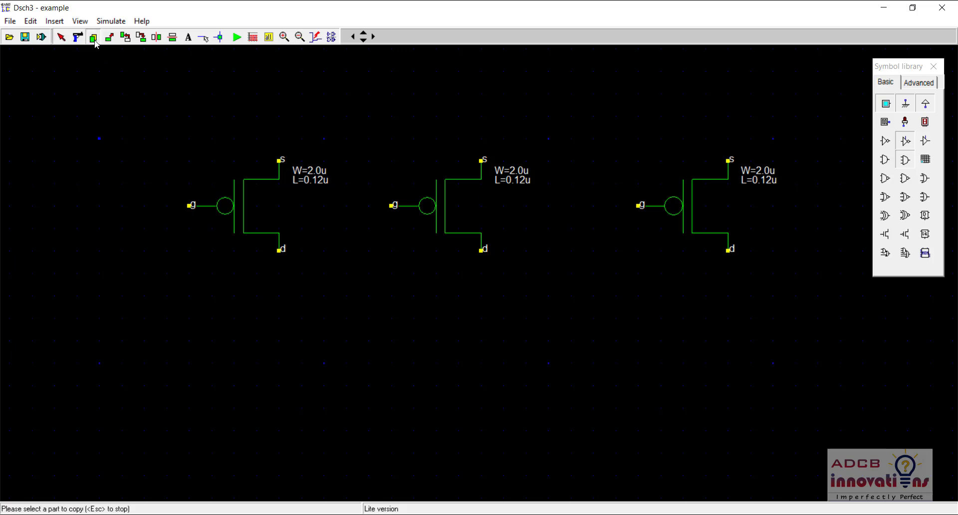
click(147, 106)
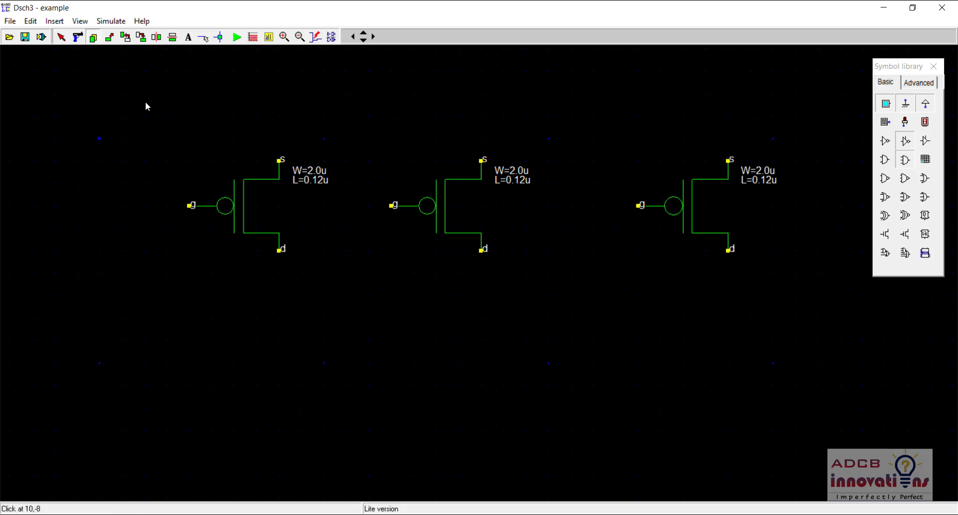
drag(146, 102, 788, 308)
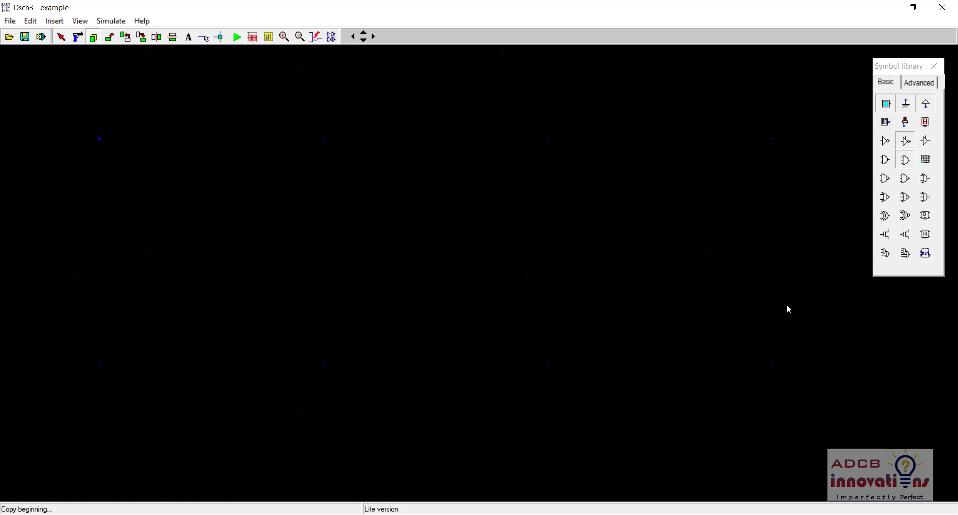
click(797, 451)
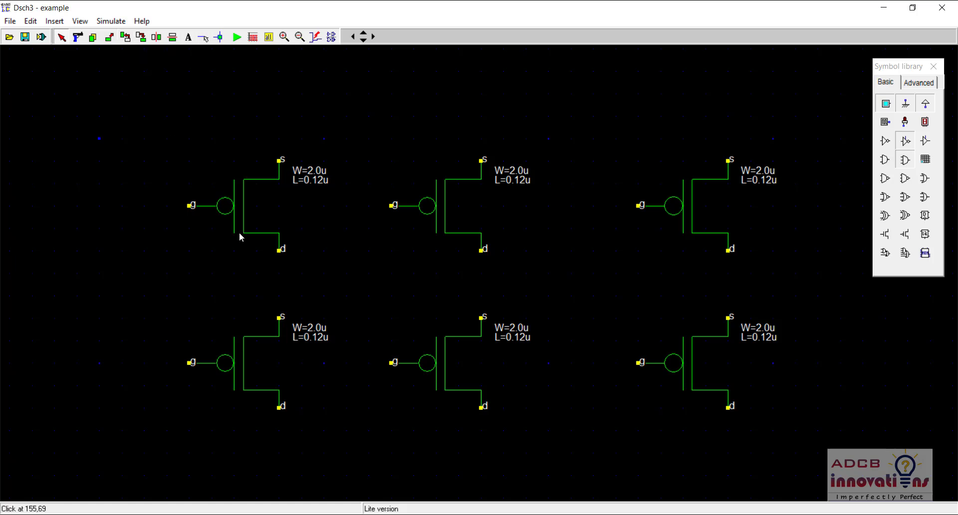
Step: Rotate the upper-left pmos transistor to the left two times
click(241, 211)
click(127, 40)
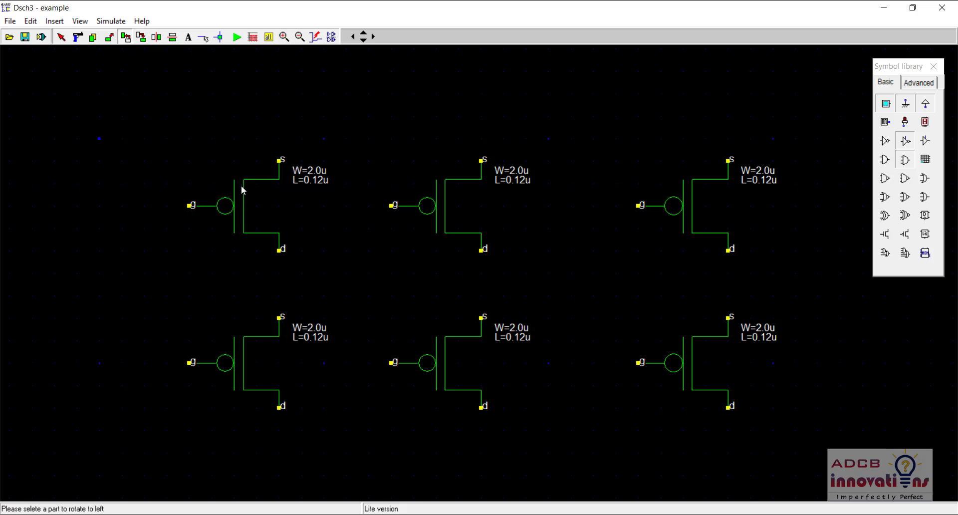
click(239, 223)
click(212, 227)
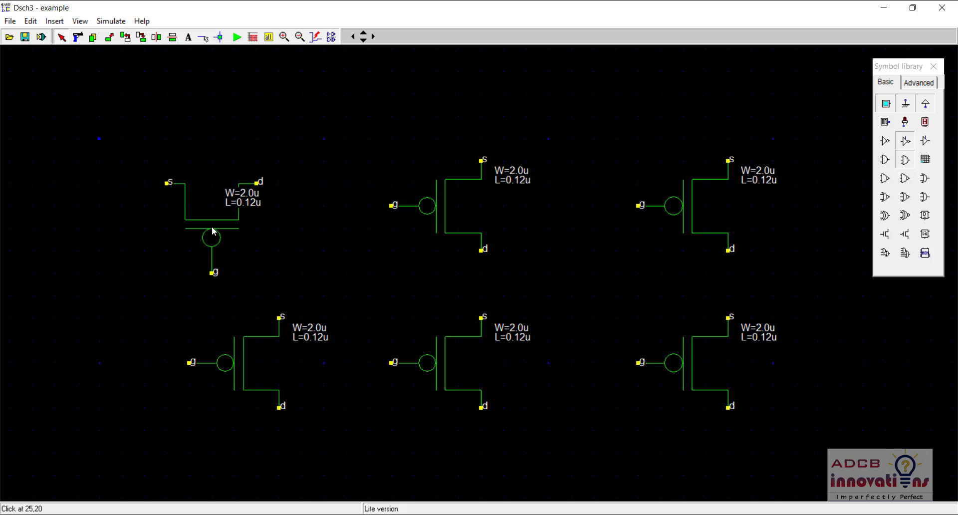
click(125, 37)
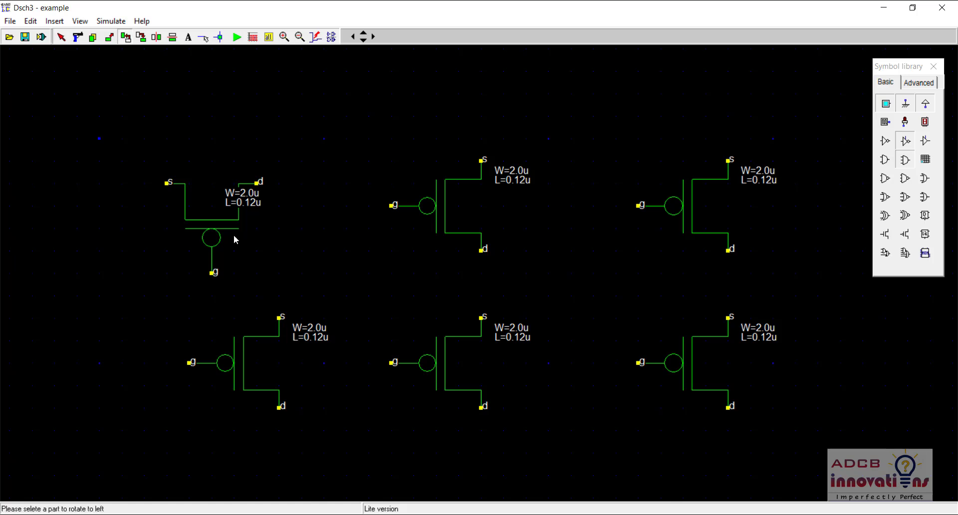
click(212, 227)
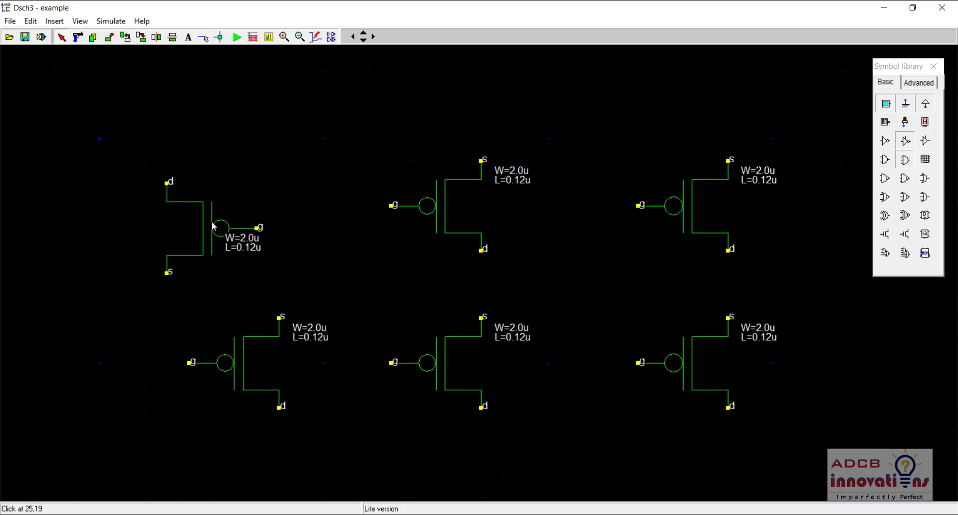
Step: Rotate the upper-left pmos transistor to the right two times
click(140, 40)
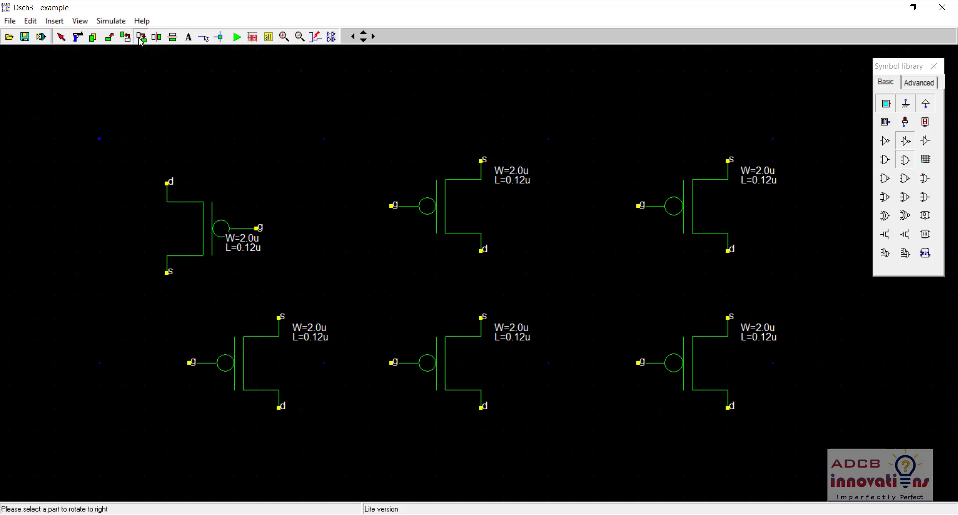
click(207, 234)
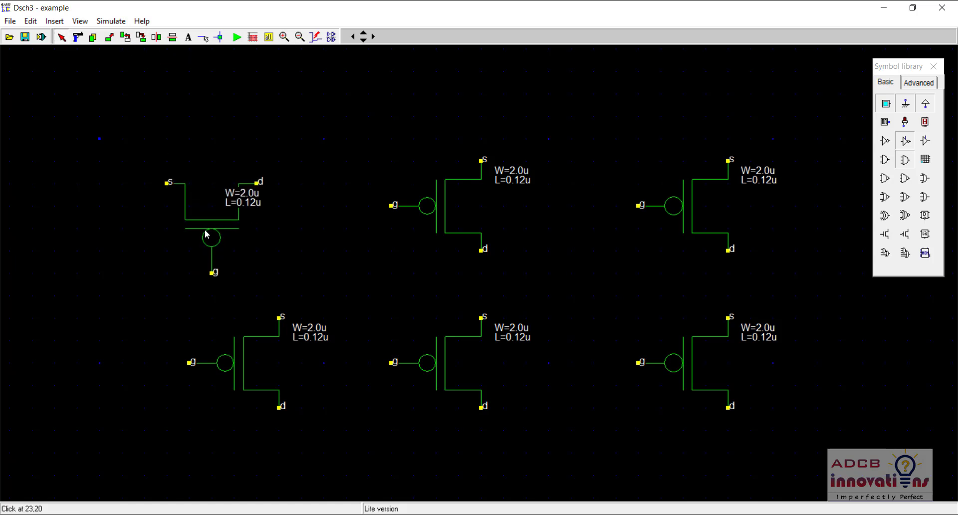
click(141, 38)
click(210, 236)
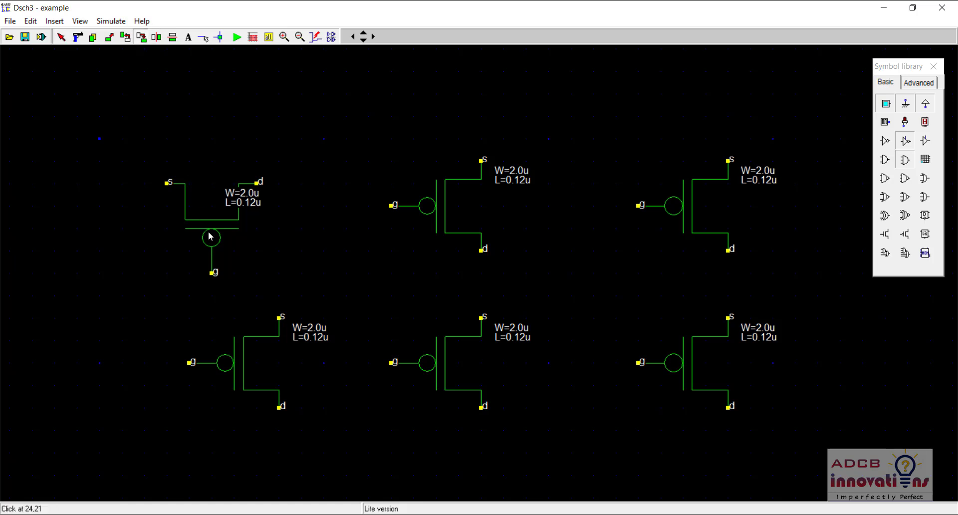
Step: Flip the upper-left pmos transistor horizontally and also vertically
click(156, 41)
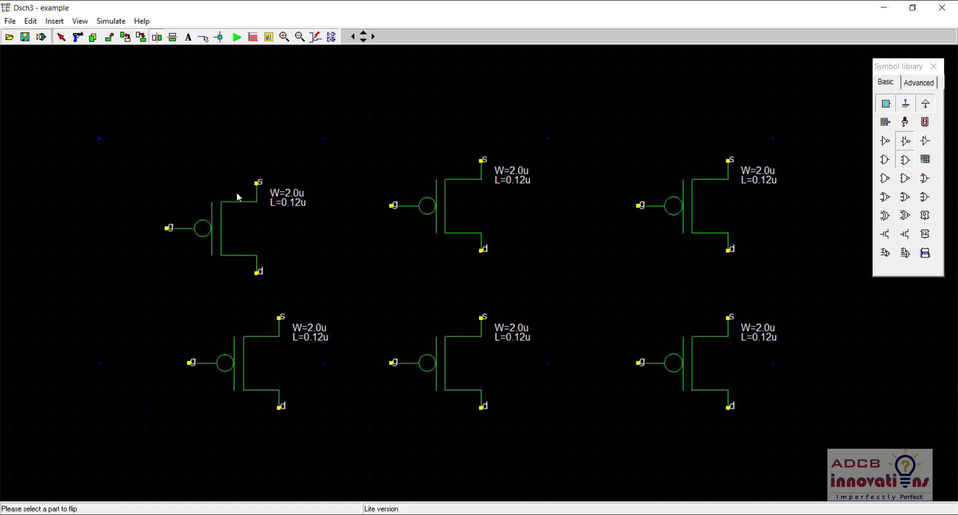
click(214, 230)
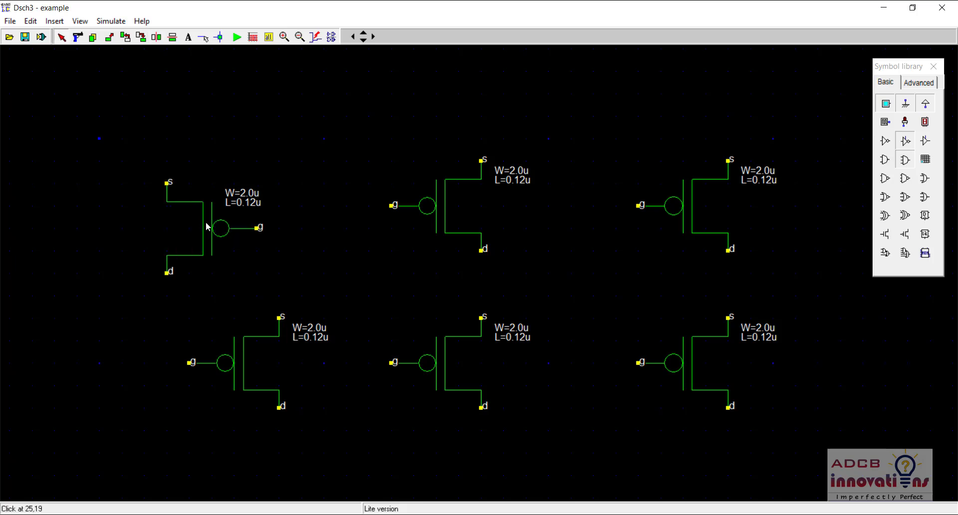
click(173, 37)
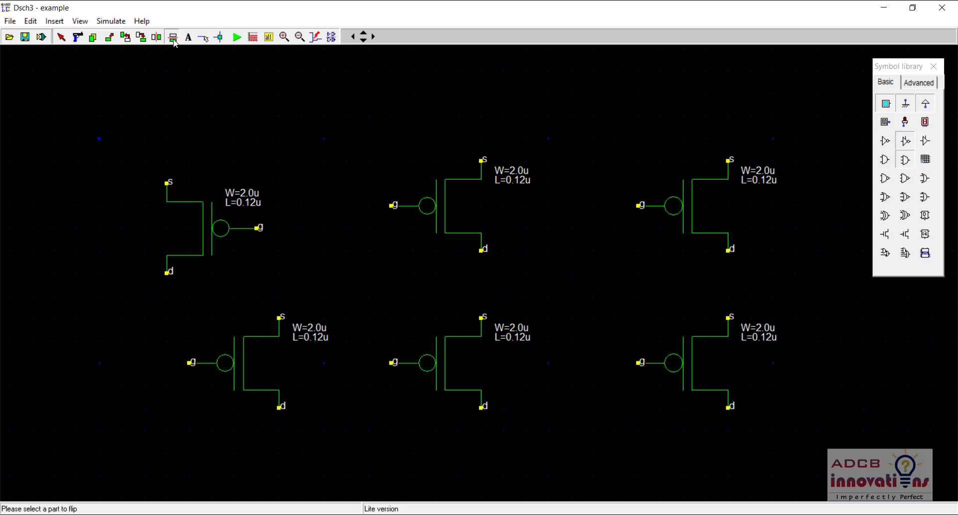
click(210, 227)
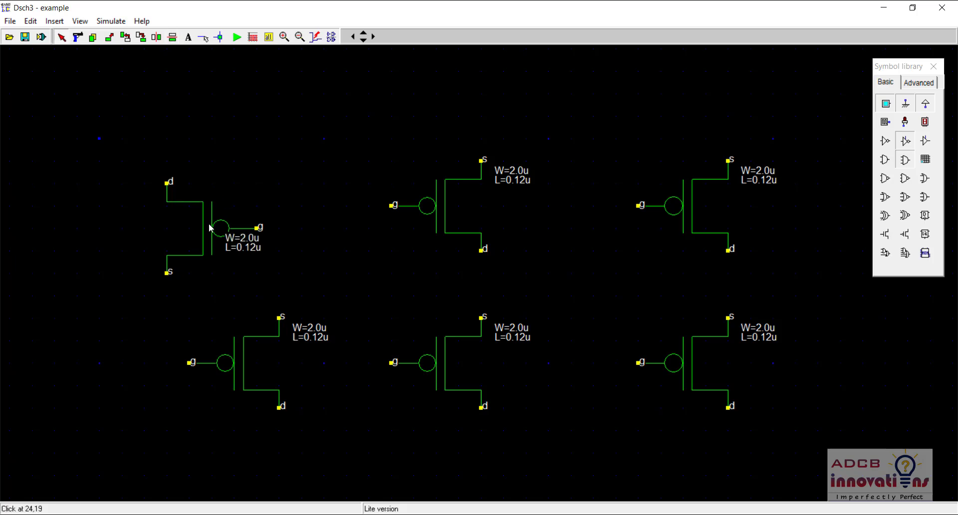
Step: Reverse both flips of the upper-left pmos transistor and move it back in line with its row and column
click(172, 37)
click(208, 252)
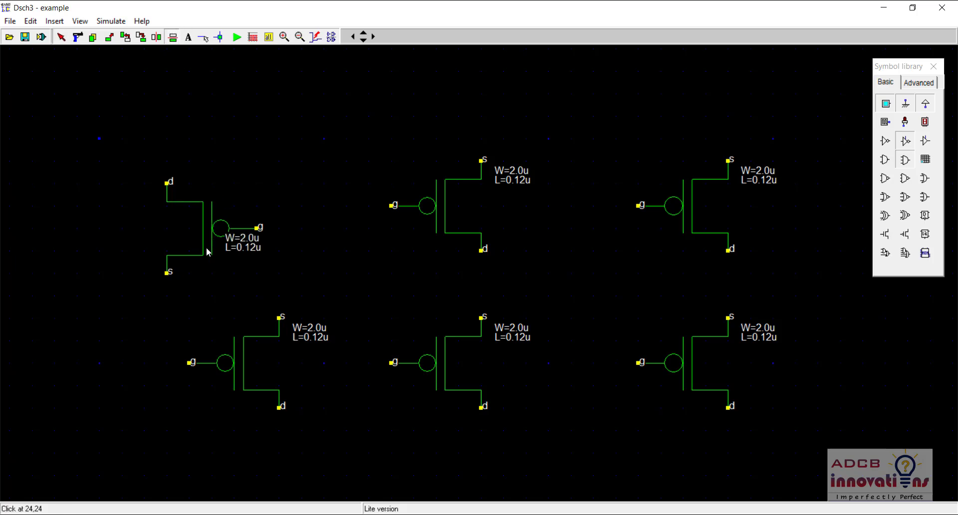
click(156, 37)
click(214, 283)
drag(210, 273, 227, 213)
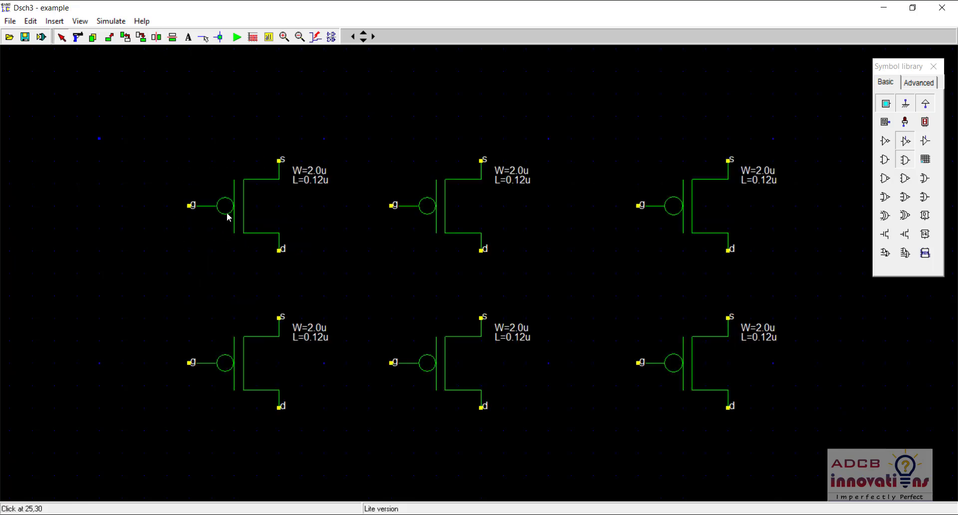
Step: Add the text label PMOS just above the gate of the upper-left transistor
click(189, 40)
click(192, 154)
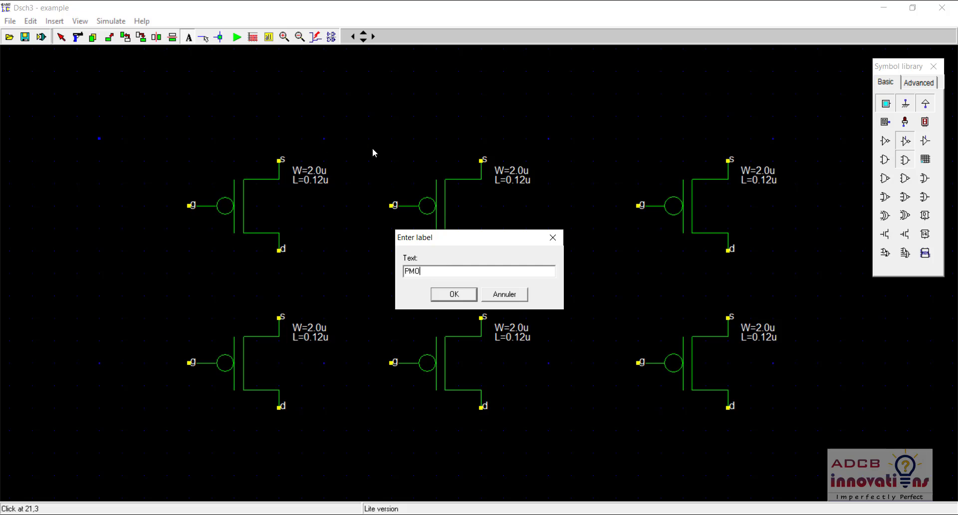
text(PMOS)
key(Return)
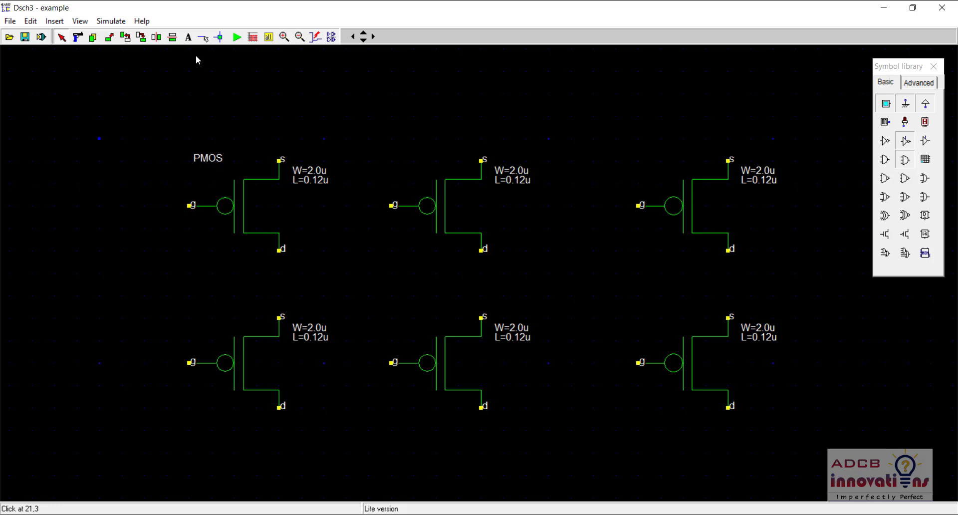
Step: Add the text label PMOS2 above the space between the upper middle and upper right transistors
click(188, 37)
click(548, 119)
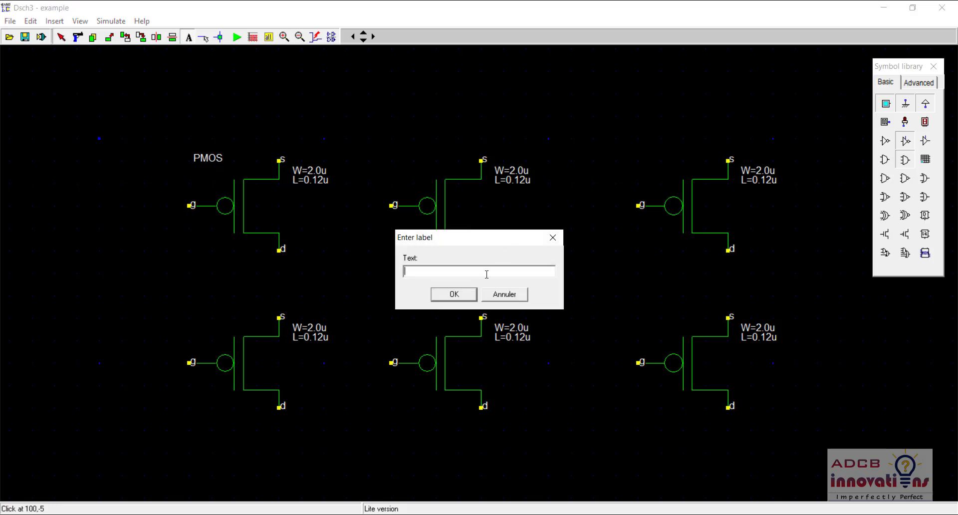
text(PMOS2)
key(Return)
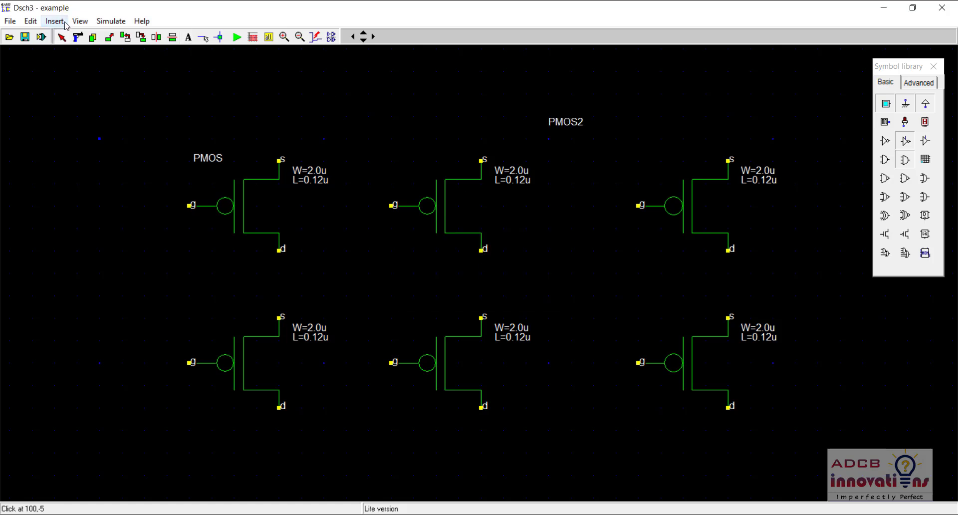
Step: Delete both text labels, PMOS2 and PMOS, from the schematic
click(78, 38)
click(563, 126)
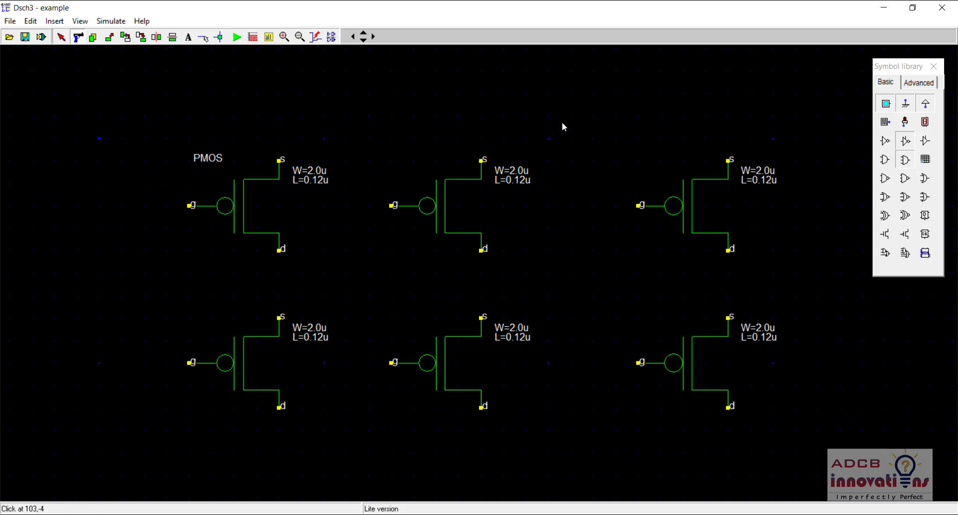
click(208, 159)
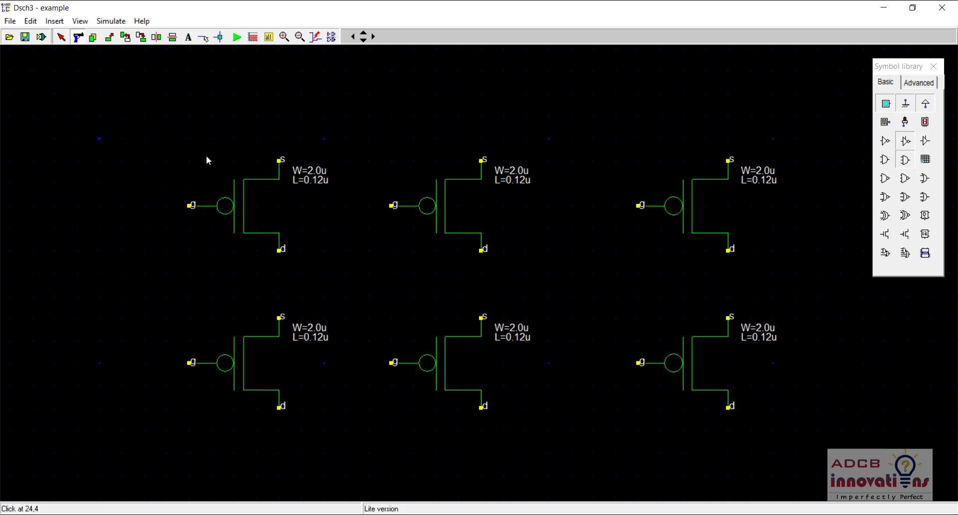
Step: Wire together the sources of the three upper-row transistors, and likewise their three drains
click(202, 38)
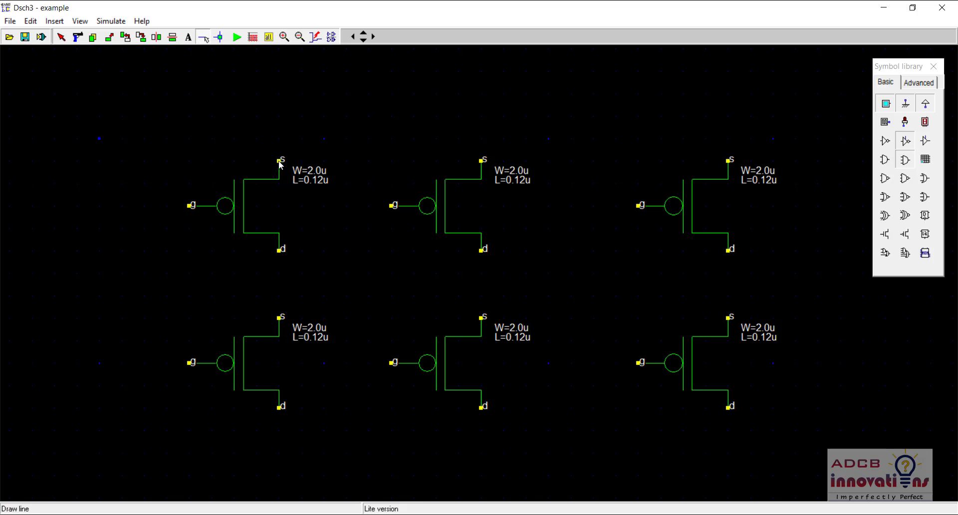
drag(280, 160, 729, 161)
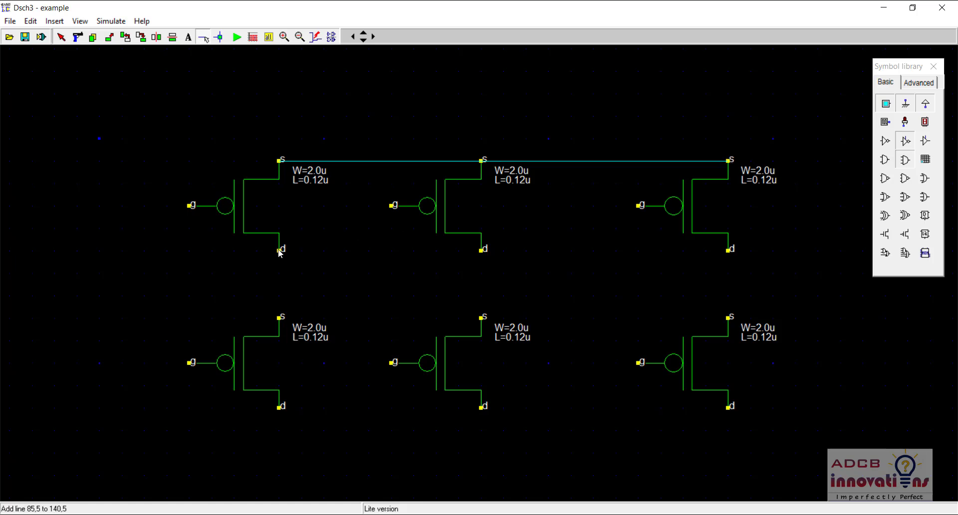
drag(278, 250, 729, 254)
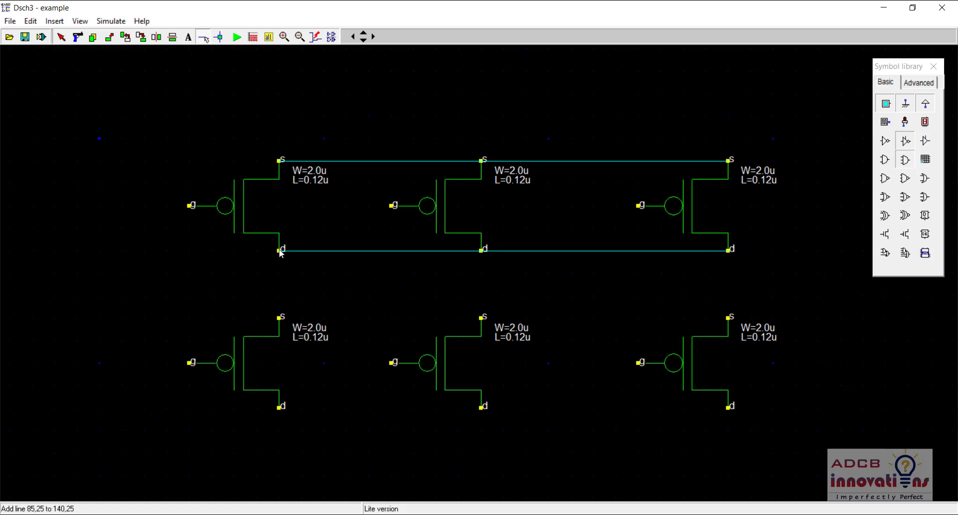
Step: Wire the upper-left drain to the lower middle source through the lower-left source, and link both horizontal wires with a vertical line
drag(280, 251, 483, 319)
drag(391, 250, 390, 319)
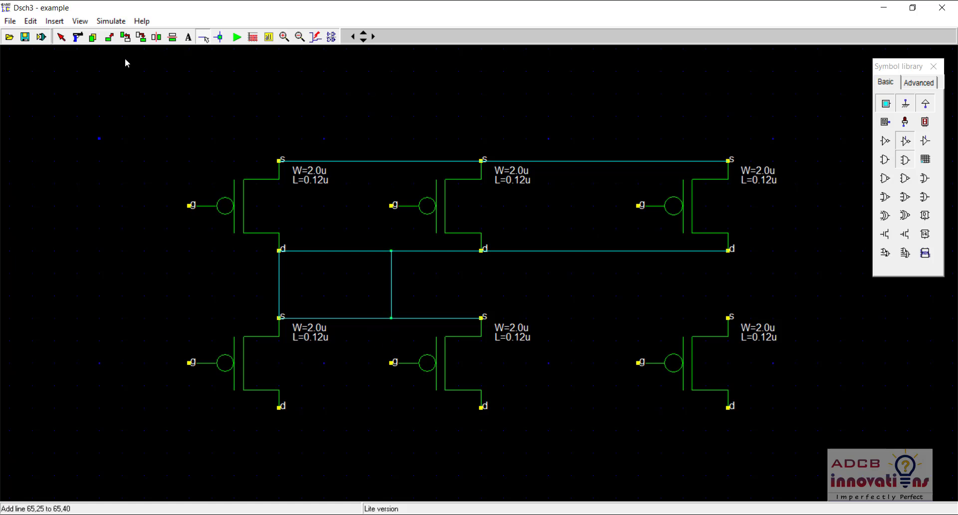
Step: Examine up close the junction points where the vertical wire meets the upper and lower horizontal wires
click(284, 38)
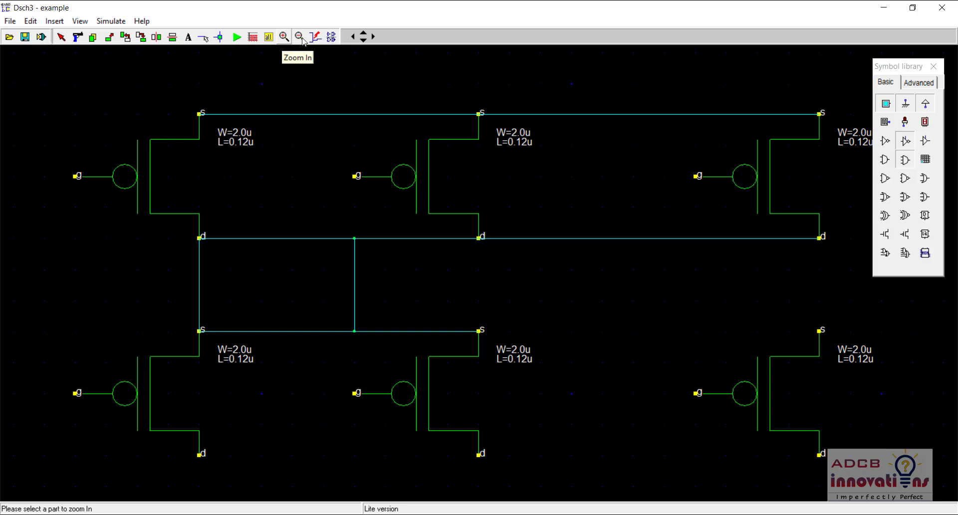
click(284, 38)
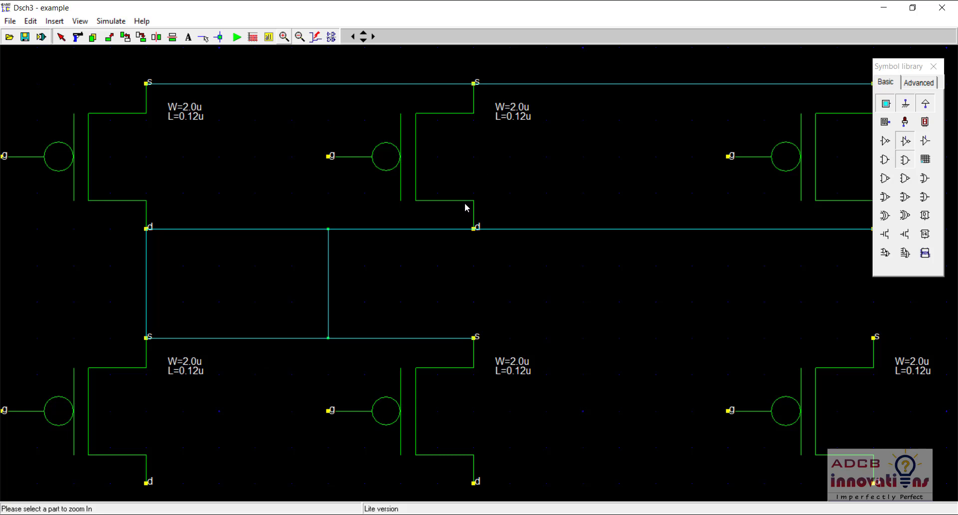
click(464, 218)
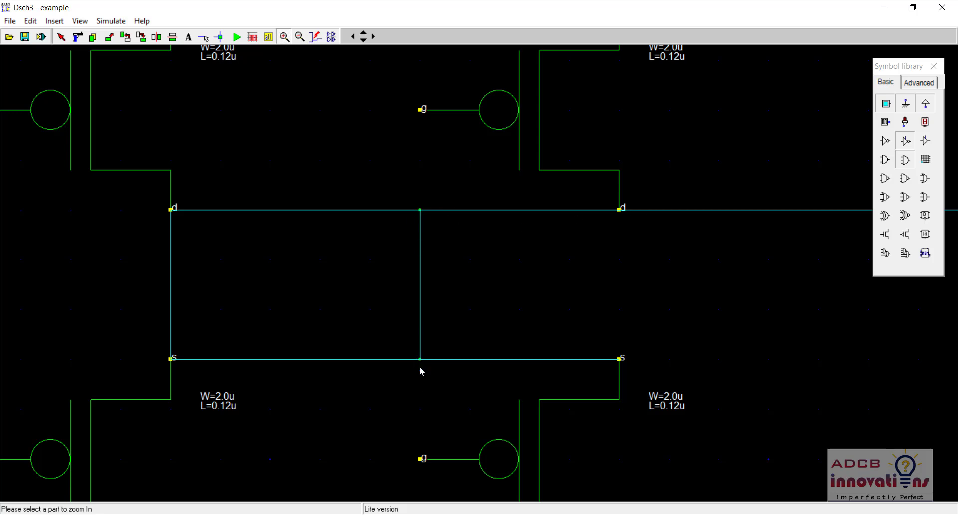
click(285, 37)
click(285, 37)
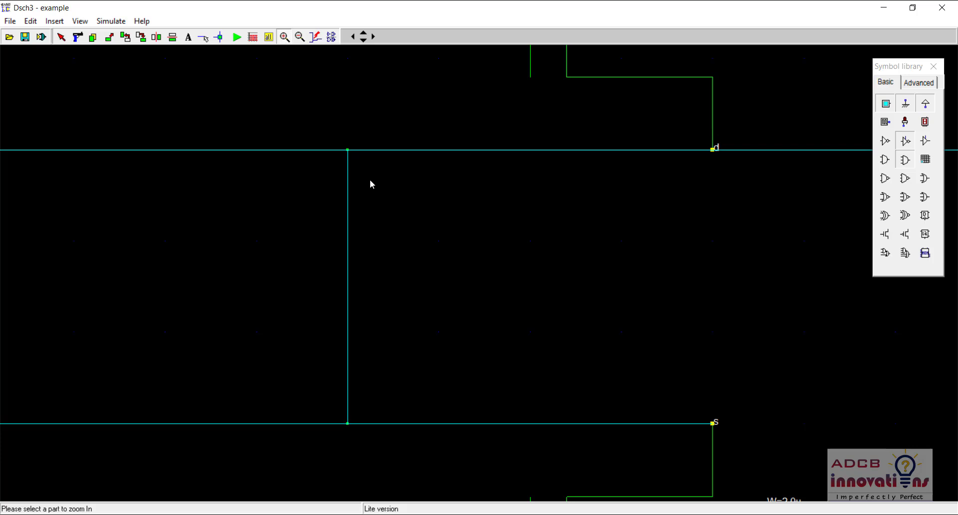
click(300, 36)
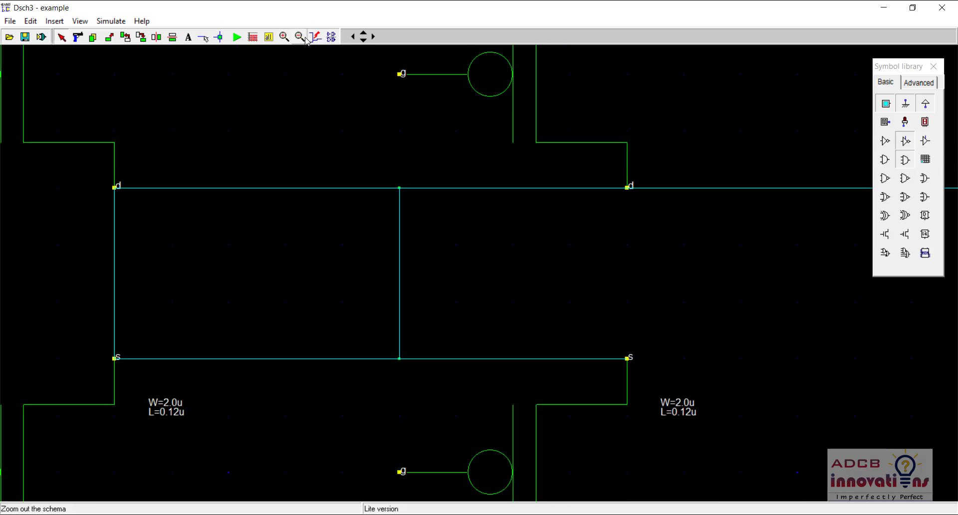
click(300, 37)
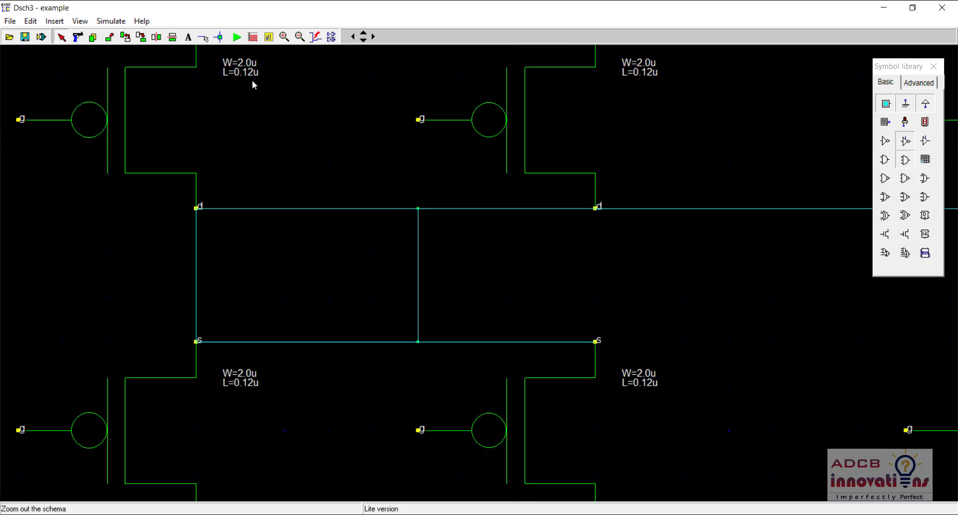
Step: Replace the short vertical wire with one running from the upper middle transistor's gate, across the drain wire, to the lower source wire
click(77, 37)
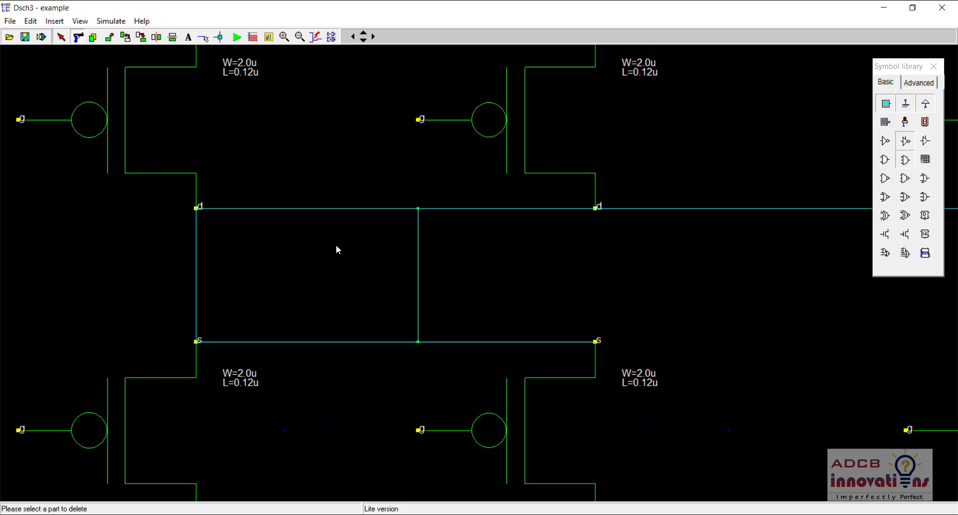
click(418, 284)
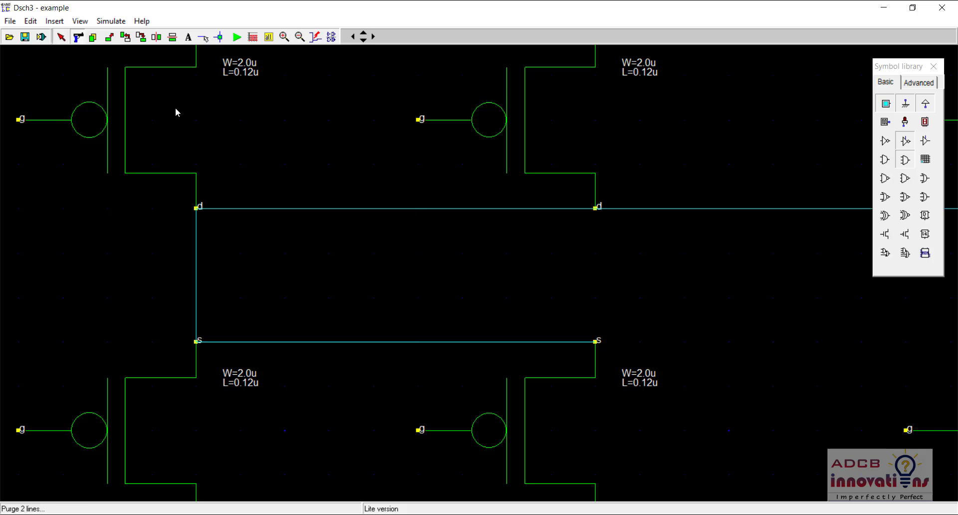
click(203, 37)
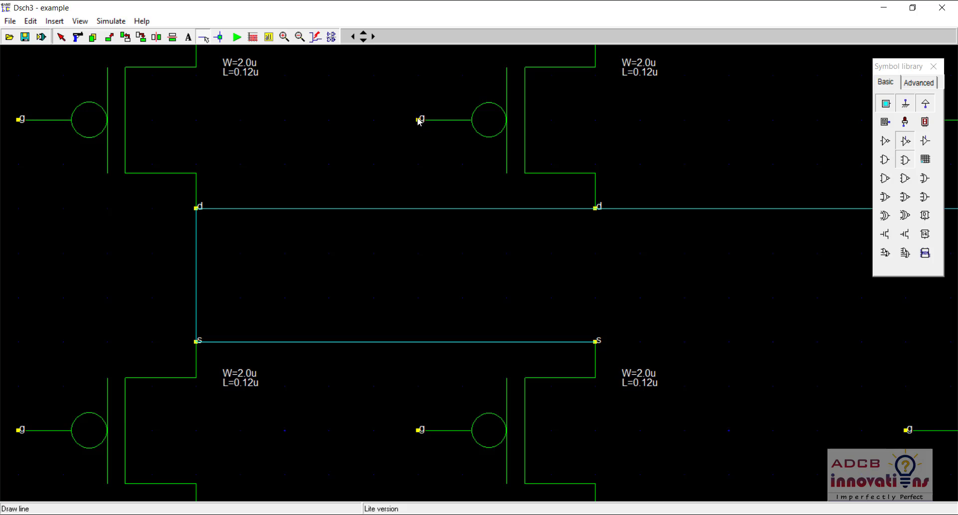
mouse_move(418, 120)
mouse_down()
mouse_move(447, 351)
mouse_move(419, 344)
mouse_move(438, 153)
mouse_move(423, 134)
mouse_move(416, 284)
mouse_move(434, 344)
mouse_move(419, 344)
mouse_up()
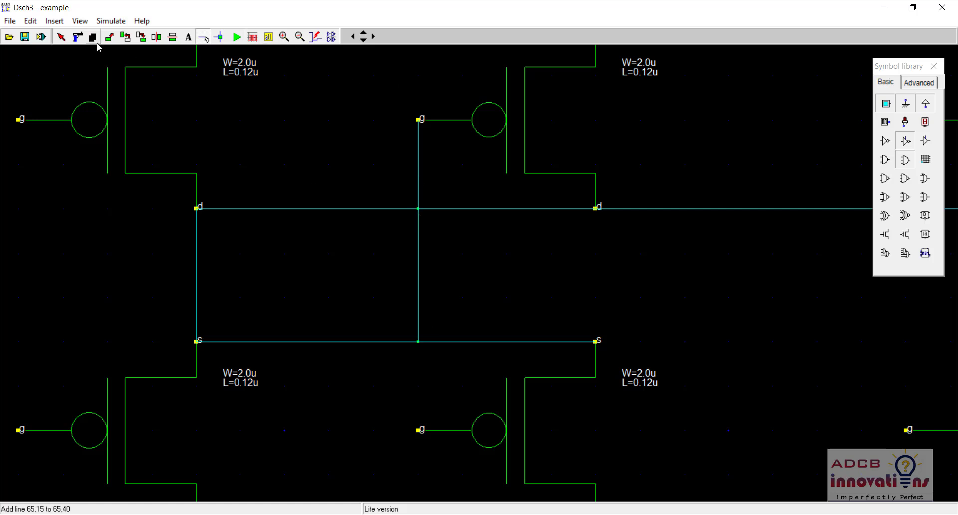
Step: Delete the upper row's drain wire and the vertical wire, and redraw the vertical wire from the upper middle gate to the lower source wire
click(82, 38)
click(419, 208)
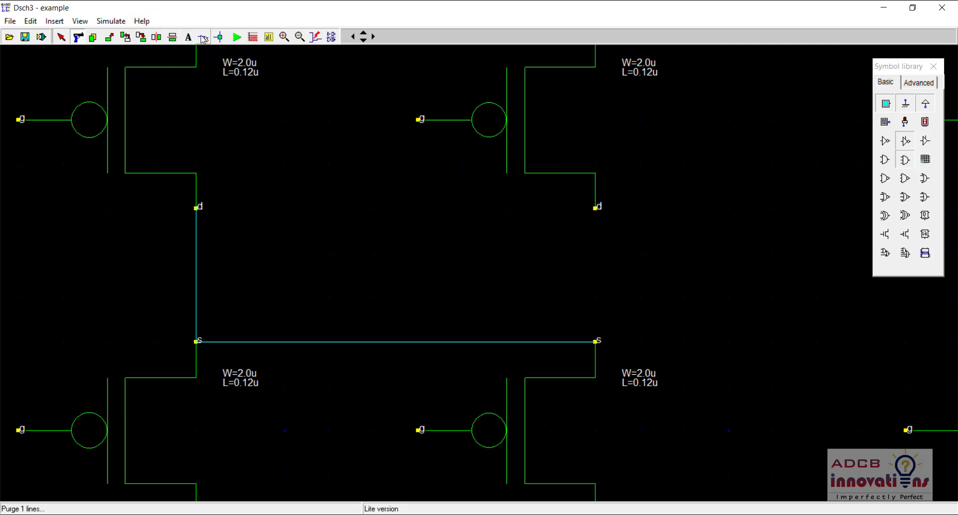
click(203, 38)
mouse_move(419, 120)
mouse_down()
mouse_move(444, 374)
mouse_move(421, 343)
mouse_up()
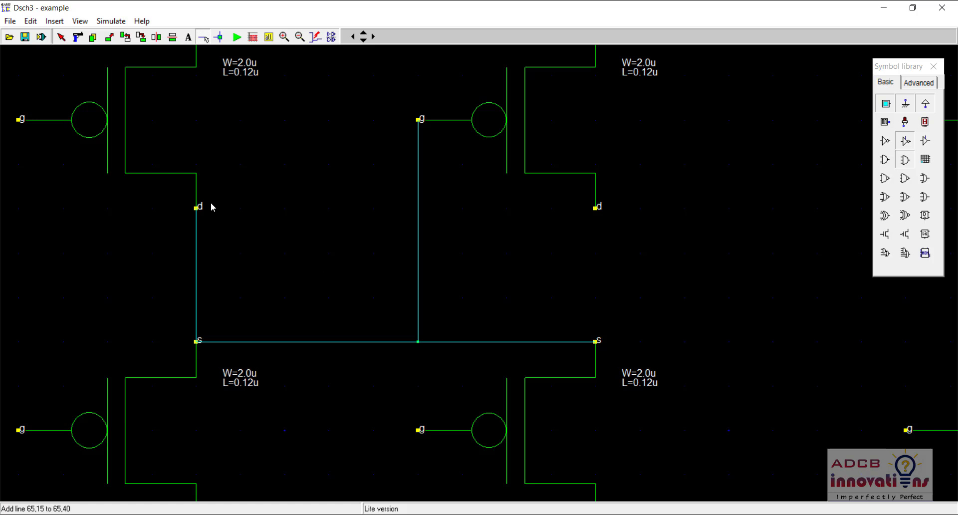
Step: Wire the upper-left transistor's drain to the upper middle drain across the vertical wire, and inspect the crossing up close
drag(196, 208, 597, 208)
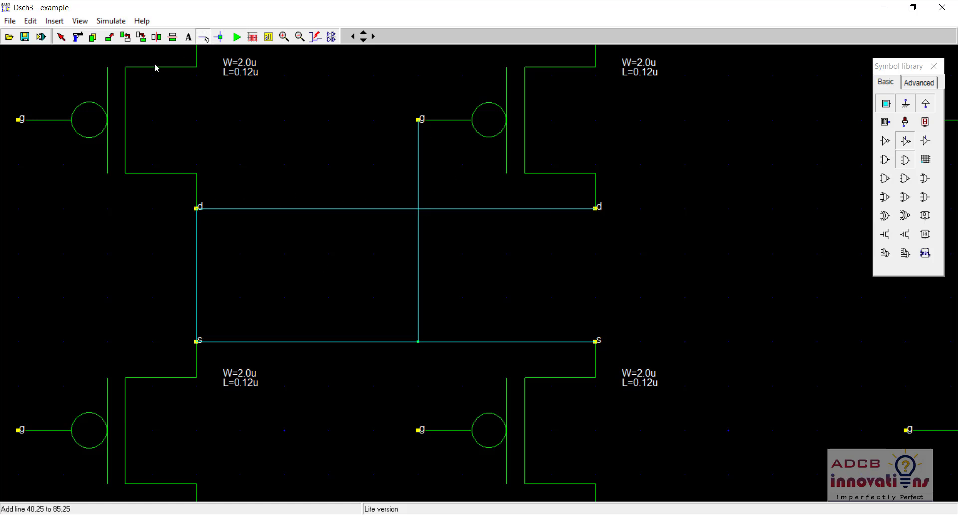
click(284, 38)
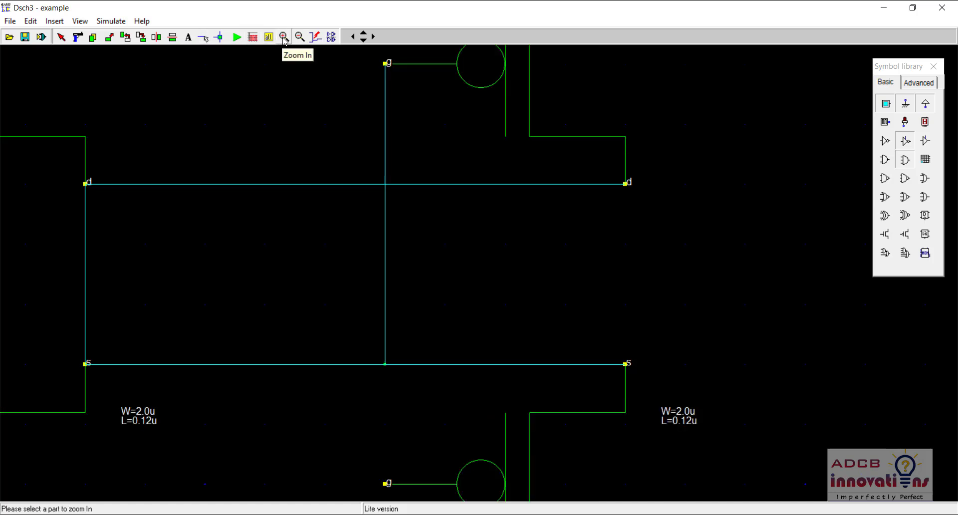
click(284, 38)
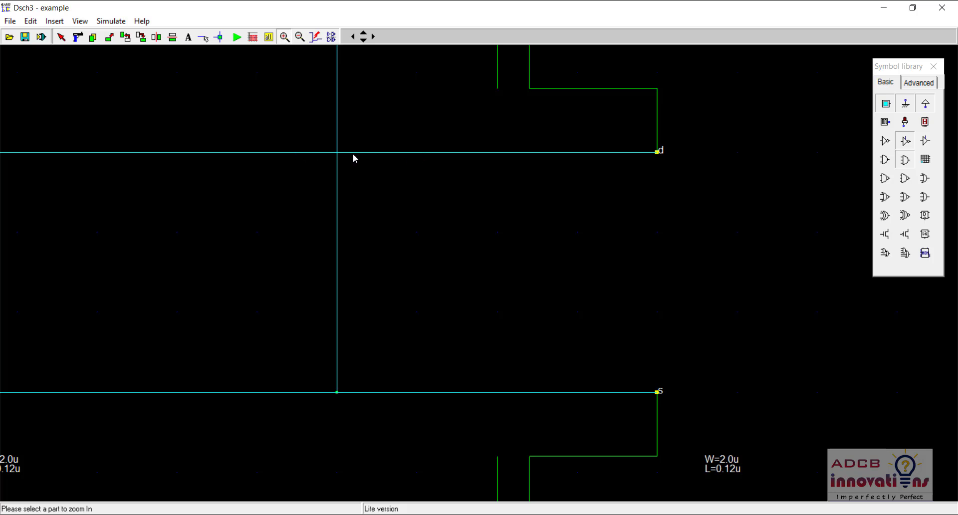
scroll(350, 153, up, 2)
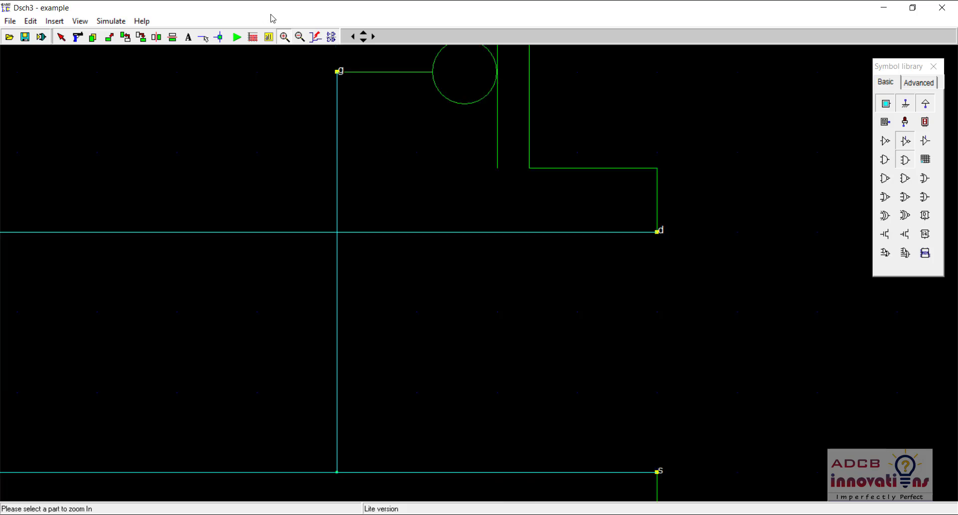
click(300, 39)
click(300, 39)
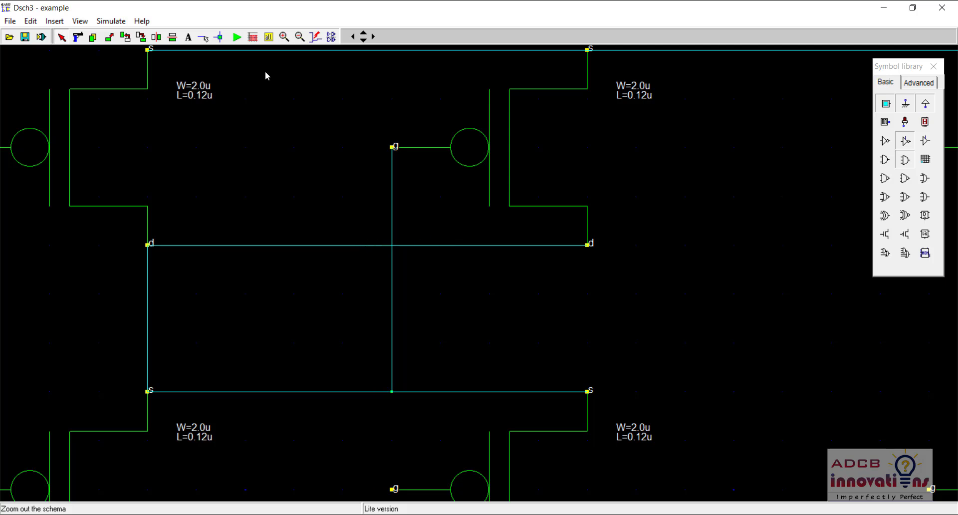
Step: Add a connection where the vertical wire crosses the upper drain wire, and check the junction up close
click(220, 38)
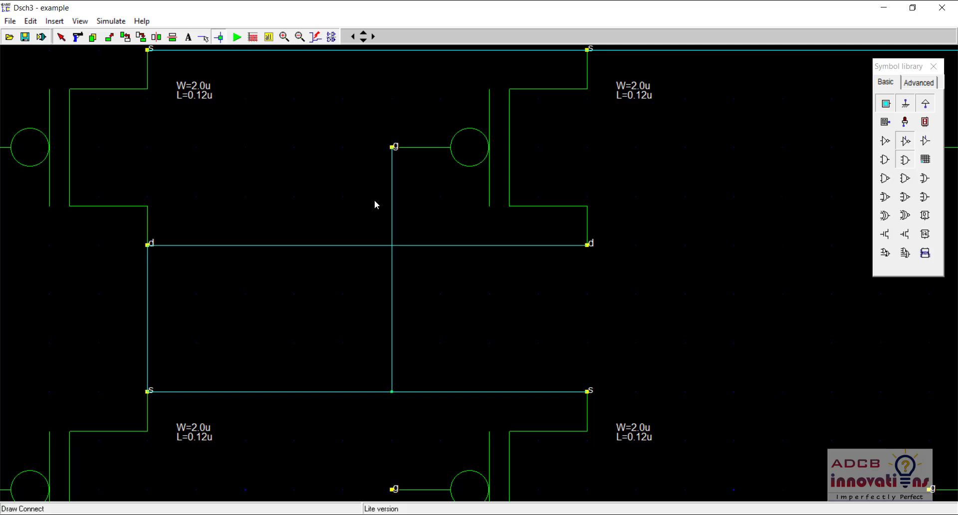
click(392, 246)
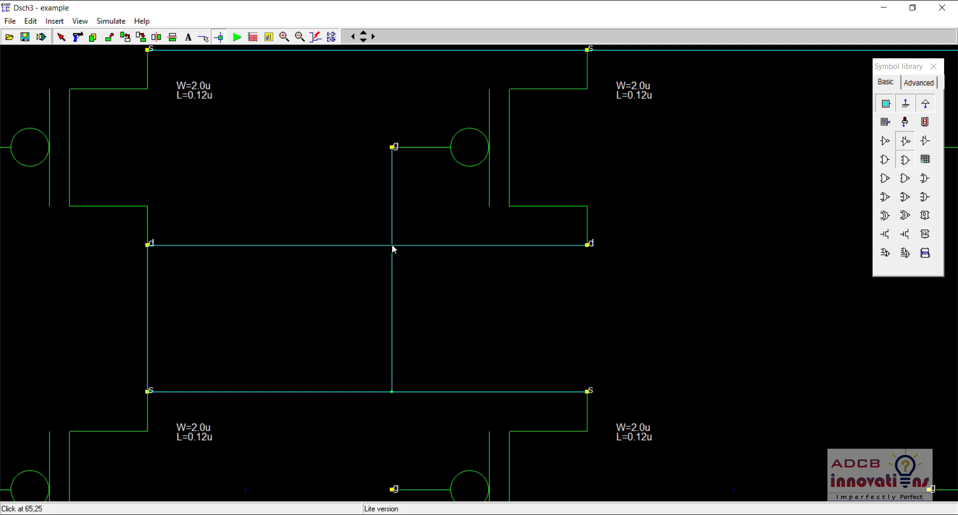
click(284, 37)
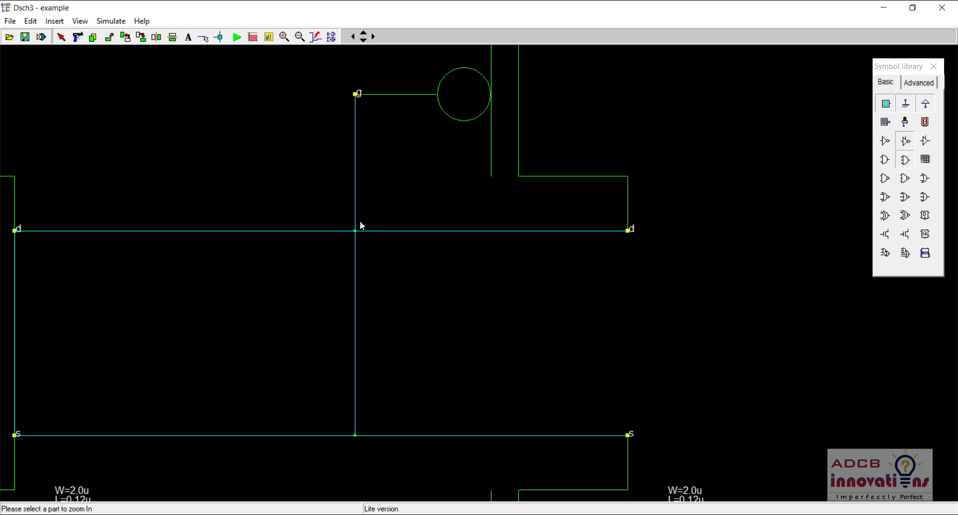
click(296, 39)
click(296, 39)
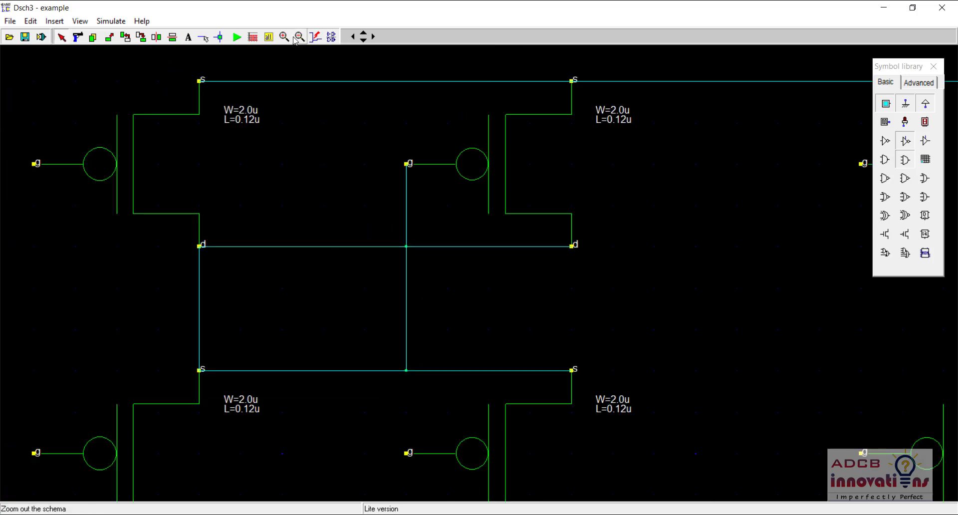
click(295, 39)
click(296, 39)
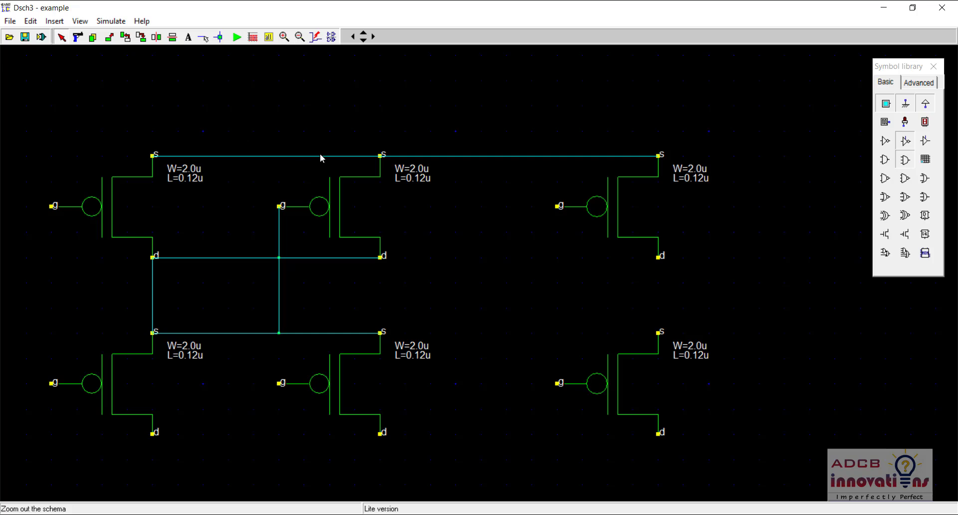
key(Left)
key(Right)
Step: Delete the three upper transistors, the wire joining their sources, and the lower-right and lower middle transistors
click(77, 36)
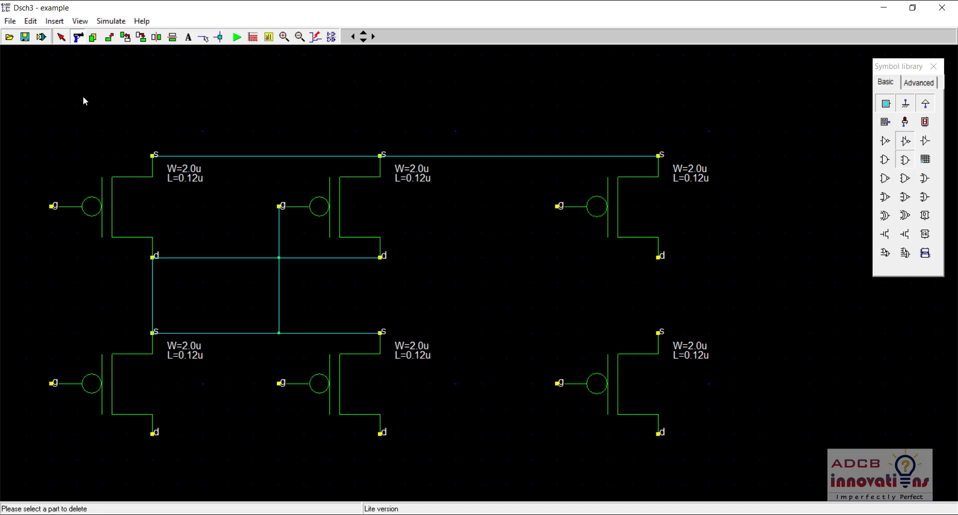
click(103, 215)
click(322, 207)
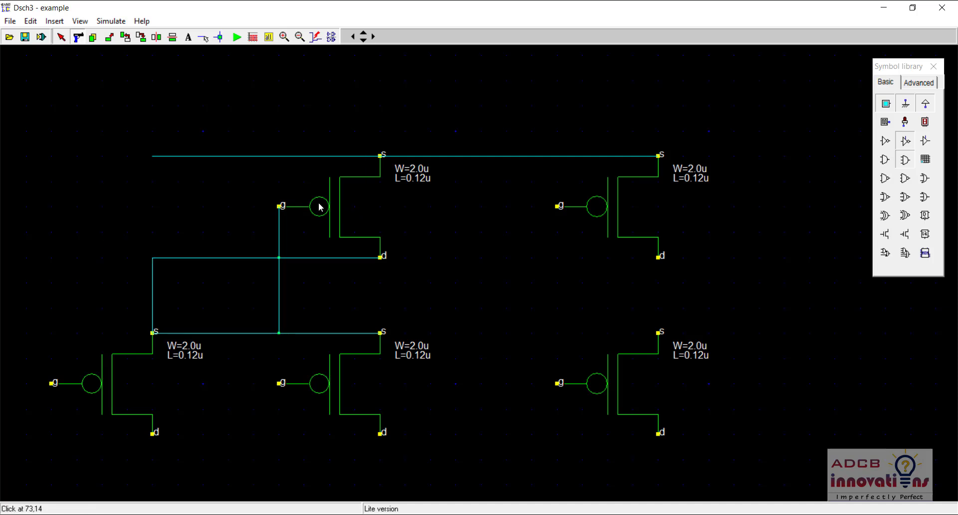
click(302, 156)
click(600, 211)
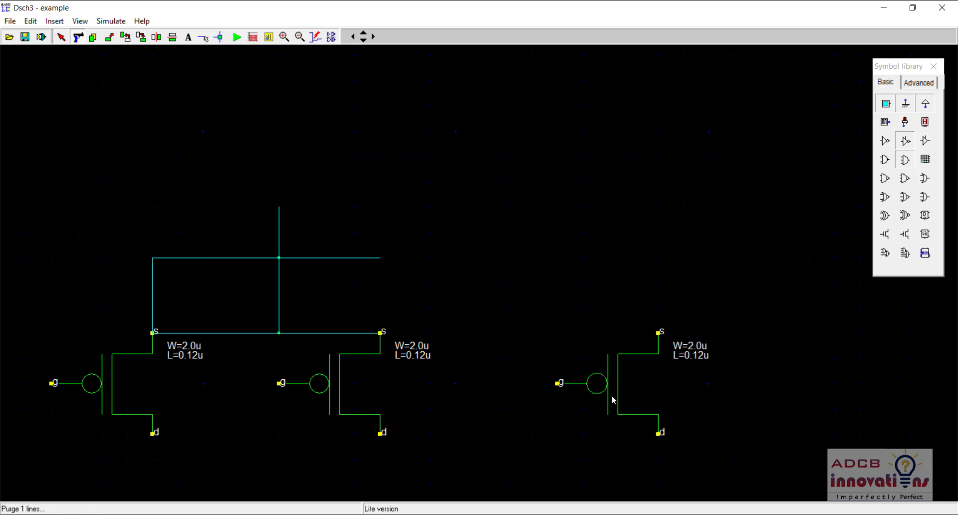
click(604, 380)
click(341, 383)
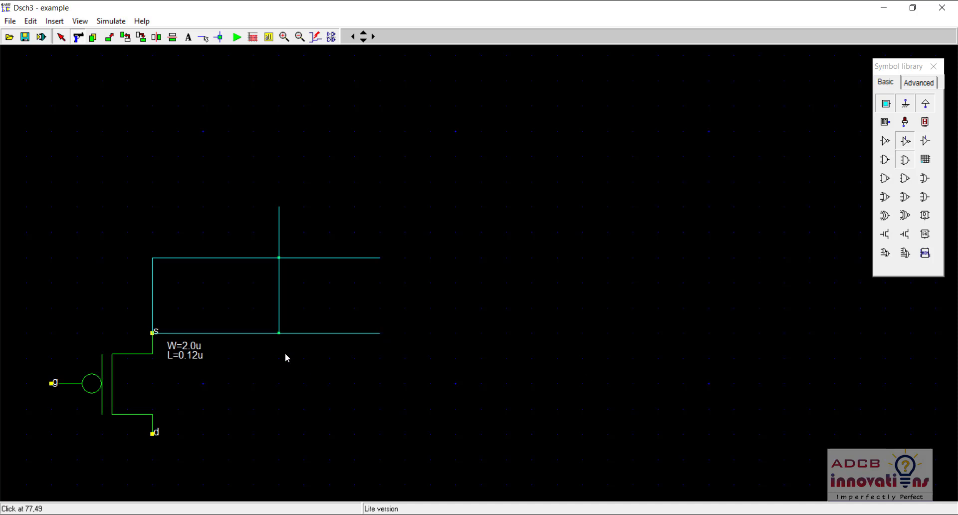
Step: Delete all the remaining wires and the lower-left transistor to empty the schematic
click(260, 335)
click(279, 295)
click(292, 258)
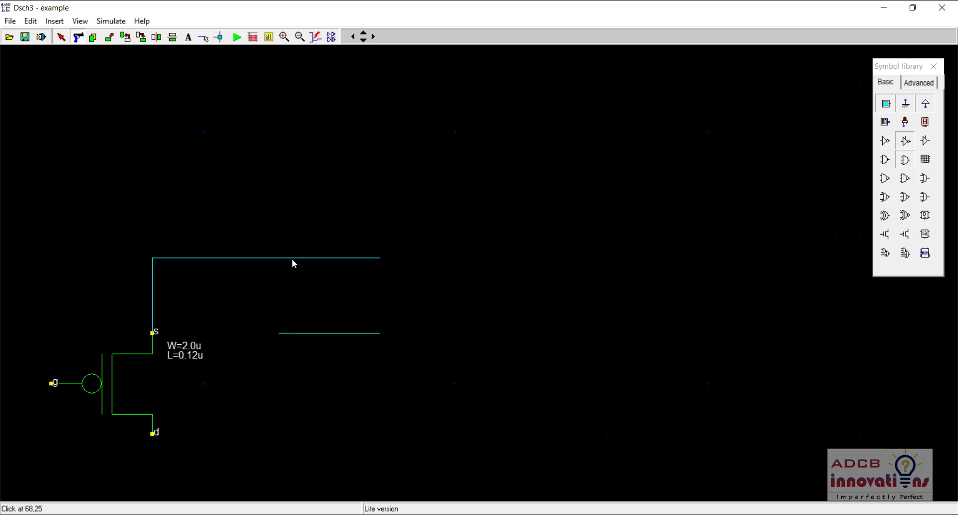
click(319, 335)
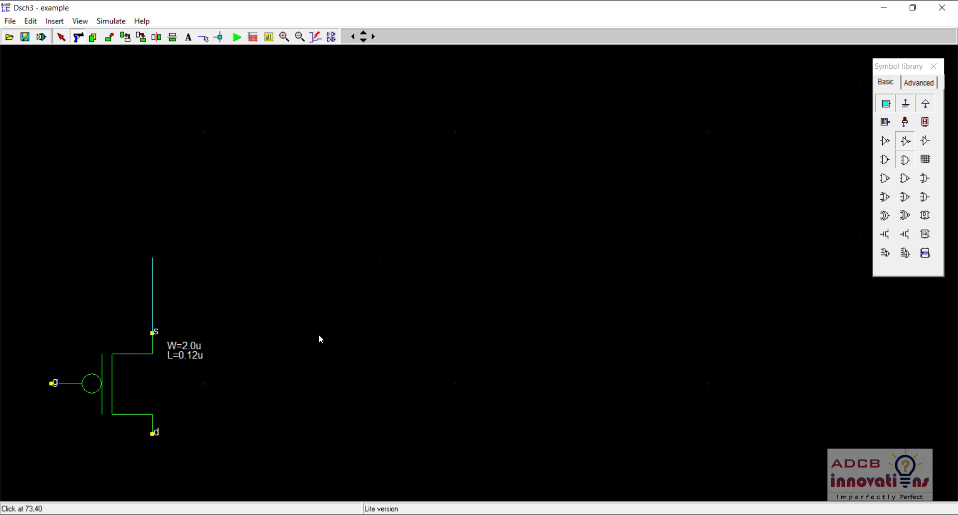
click(149, 298)
click(106, 382)
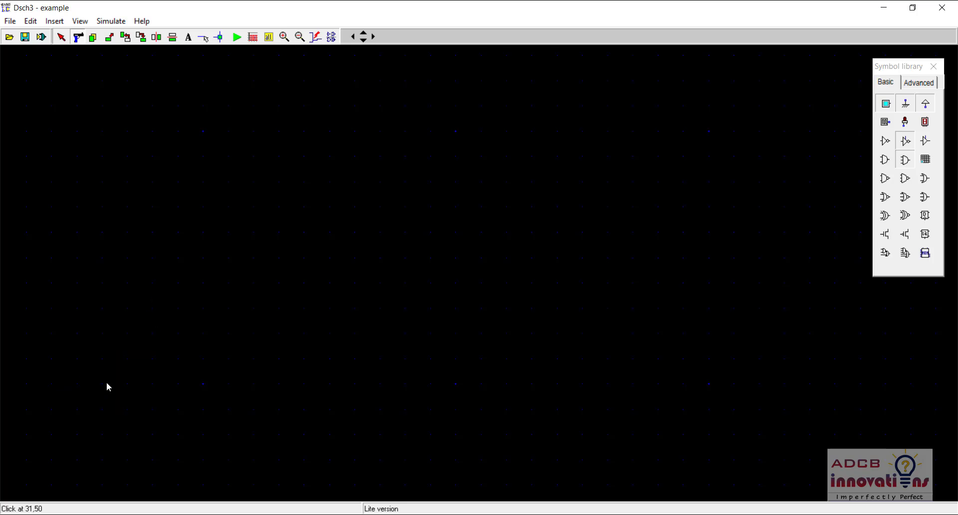
Step: Place a PMOS transistor in the upper middle of the empty schematic and an NMOS transistor directly below it
click(56, 36)
click(765, 214)
click(905, 234)
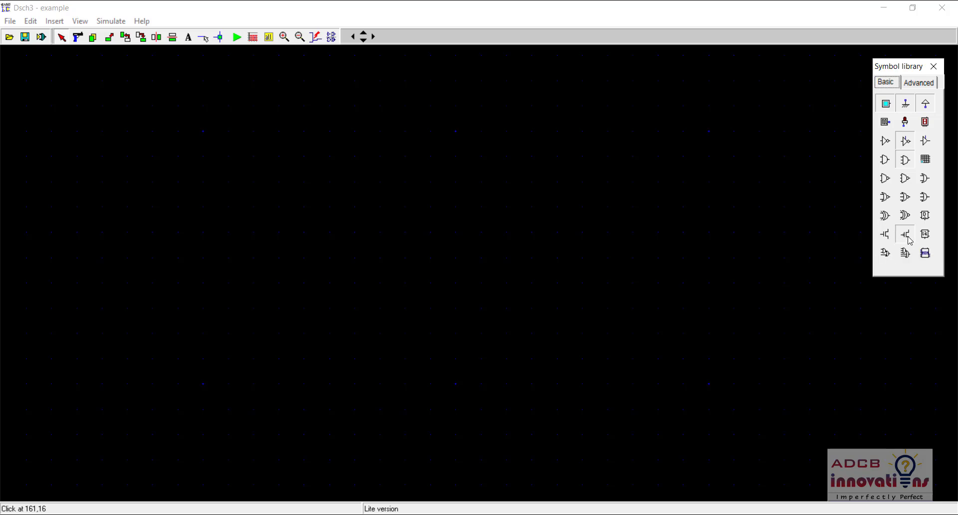
drag(910, 240, 503, 223)
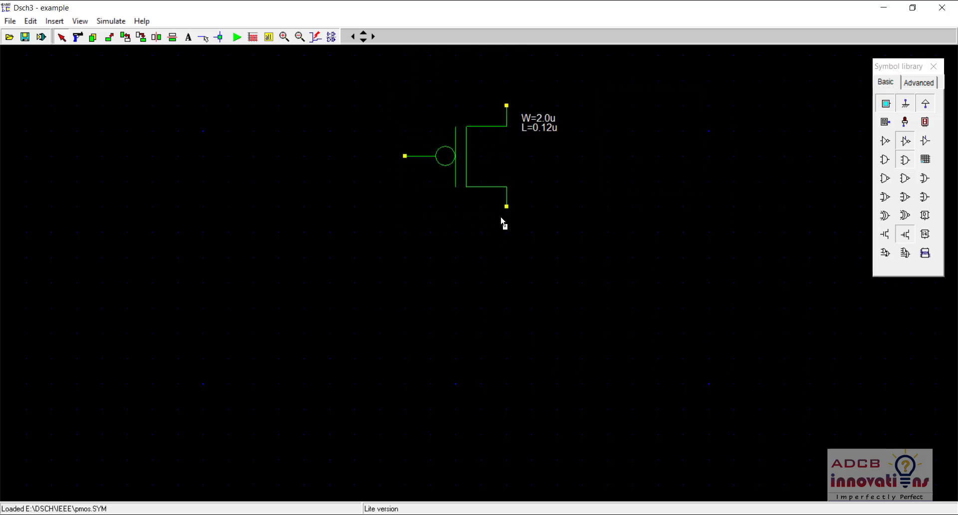
click(886, 239)
drag(886, 240, 510, 360)
click(588, 306)
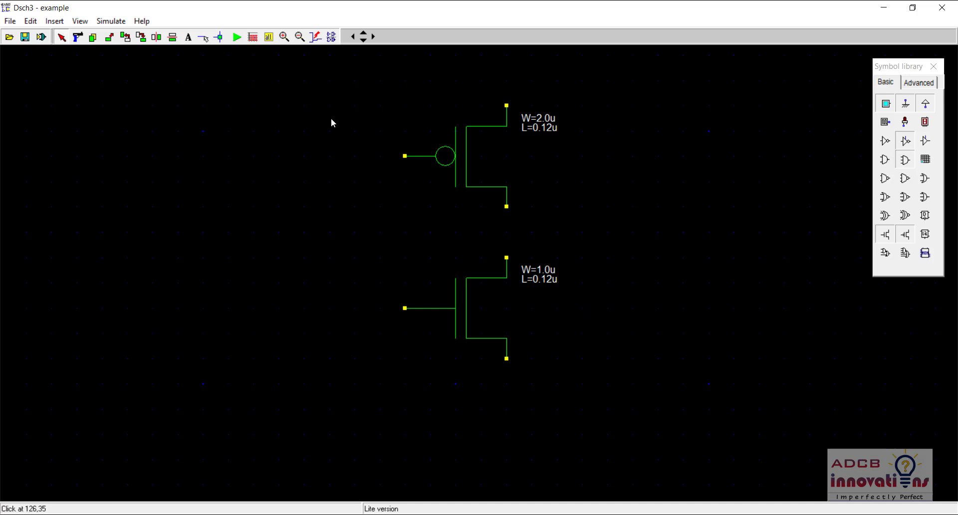
Step: Wire the PMOS's lower terminal to the NMOS's upper terminal, and join the two gates with a vertical wire
click(203, 40)
drag(507, 208, 507, 259)
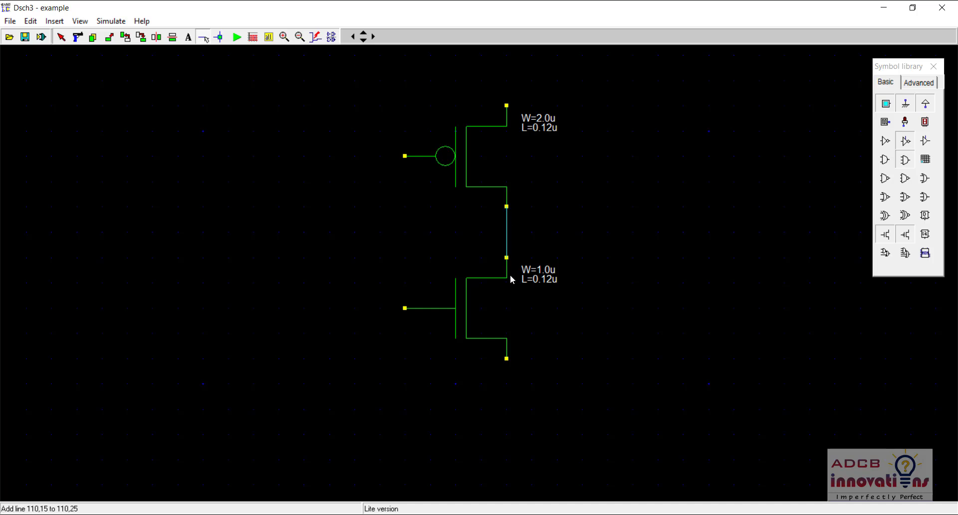
click(405, 157)
drag(406, 158, 405, 309)
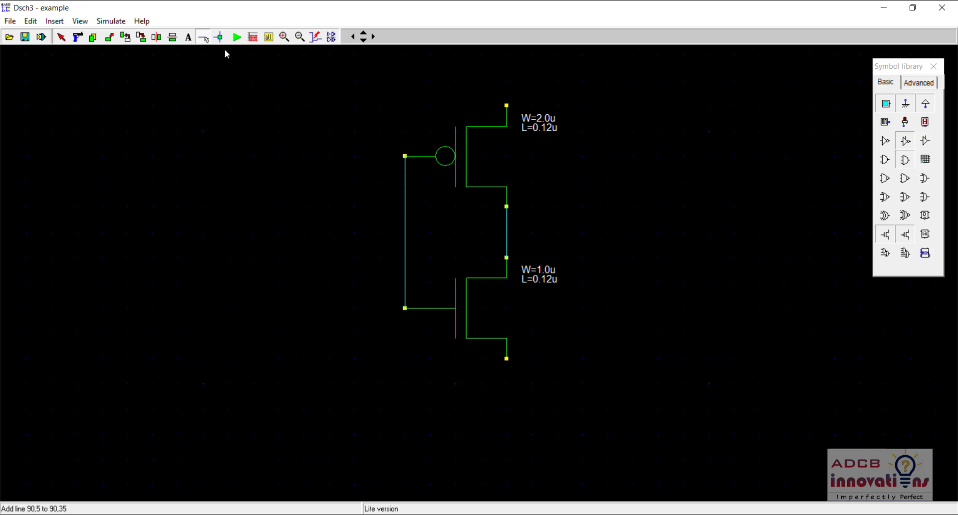
Step: Turn on the display of pin names for both the PMOS and the NMOS transistor
click(61, 37)
double_click(456, 161)
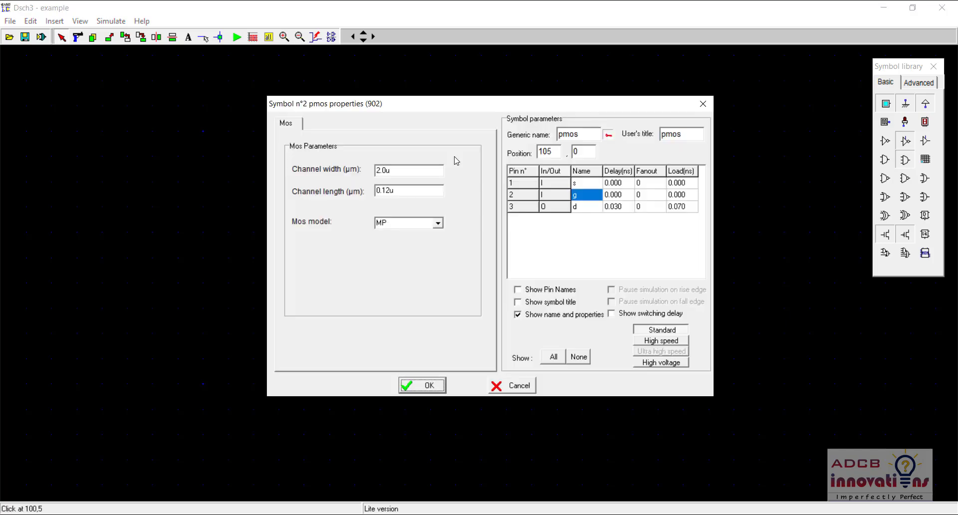
click(535, 292)
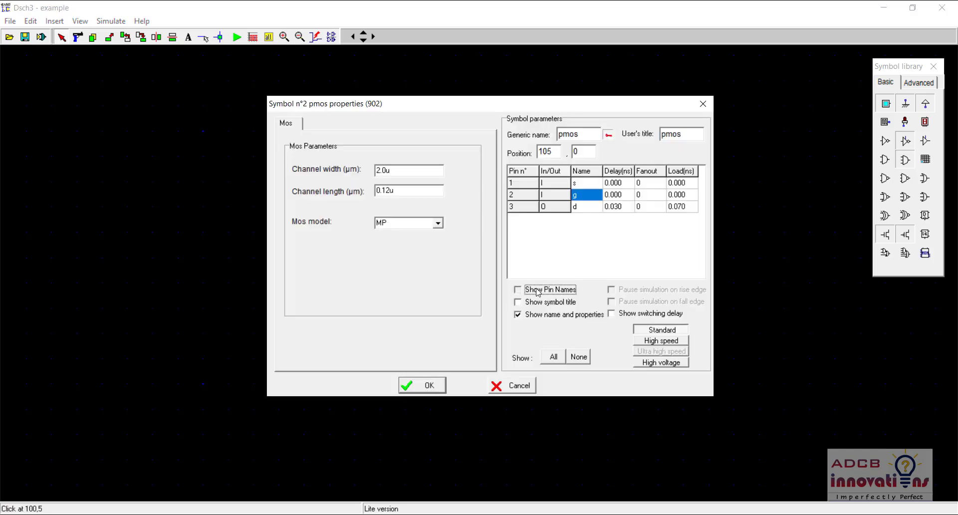
click(425, 391)
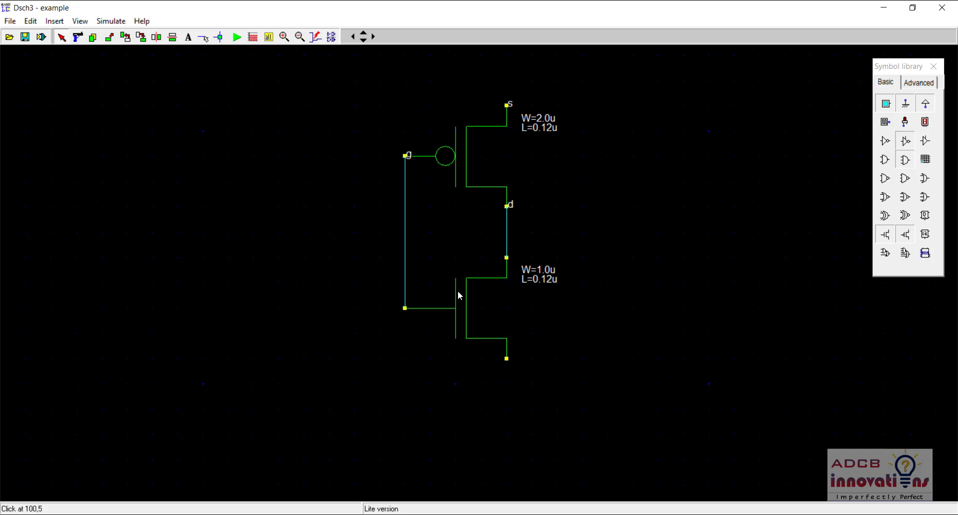
double_click(463, 308)
click(537, 291)
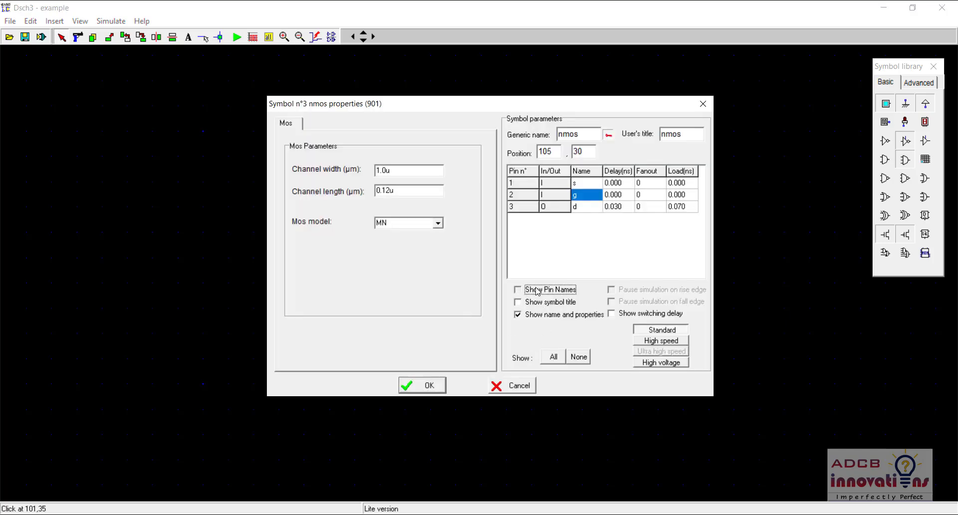
click(425, 386)
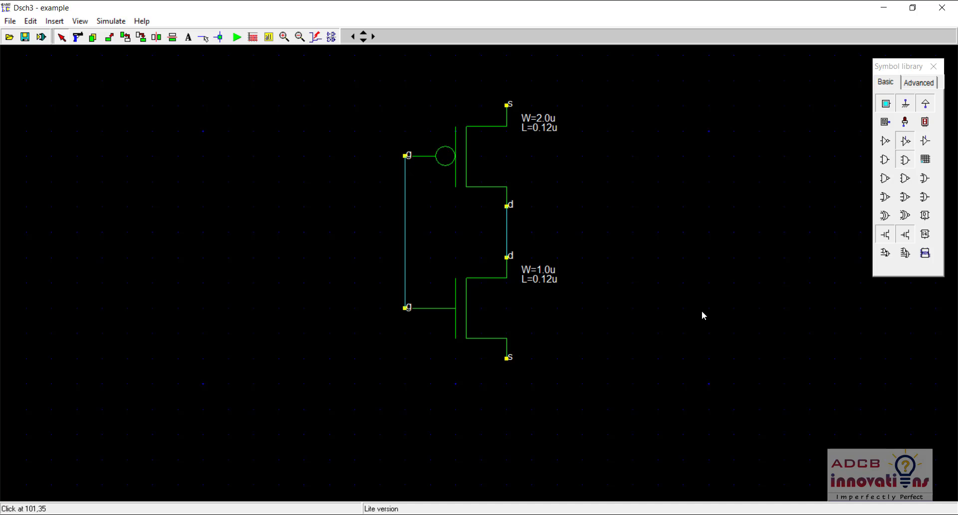
Step: Place a button input to the left of the transistors and wire it to the middle of the wire joining the gates
click(892, 108)
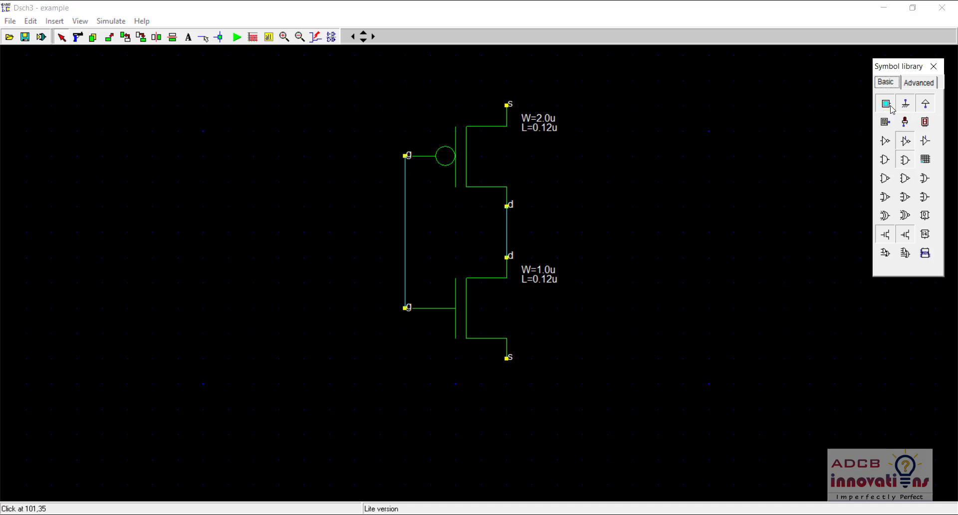
click(646, 256)
drag(619, 237, 341, 233)
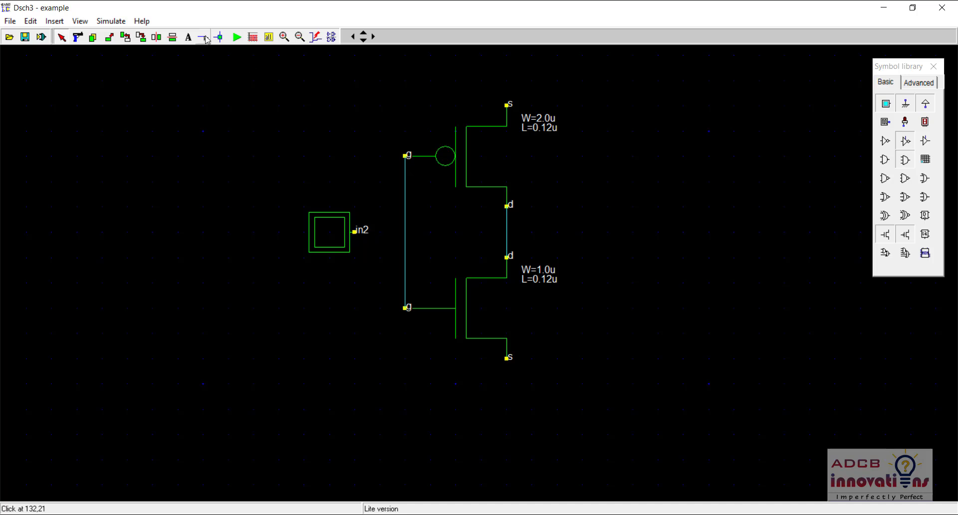
click(207, 39)
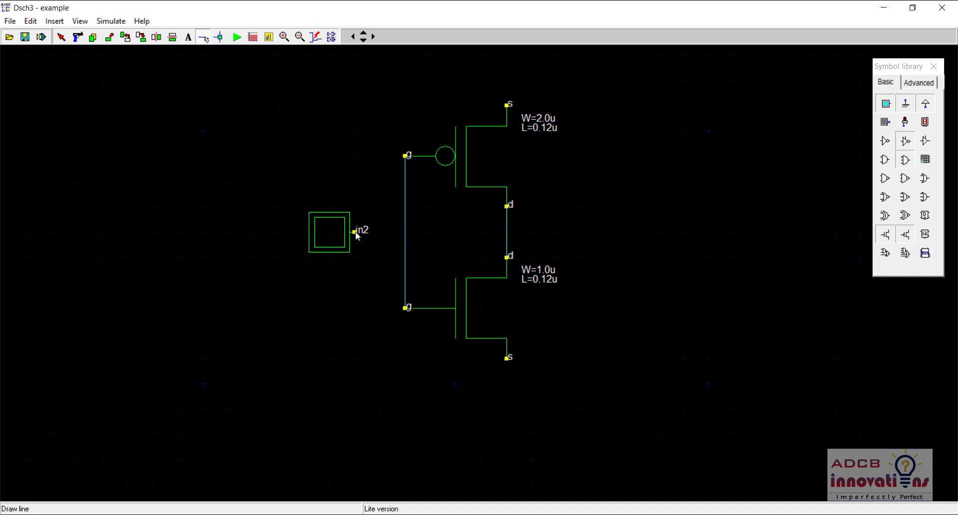
click(203, 38)
click(355, 232)
click(405, 232)
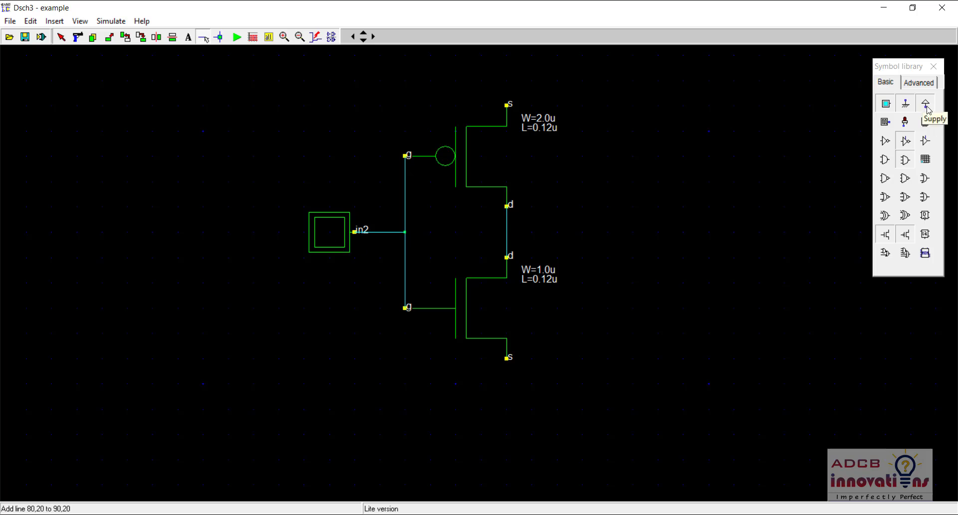
Step: Attach a supply symbol to the PMOS source and a ground symbol to the NMOS source
drag(929, 111, 511, 80)
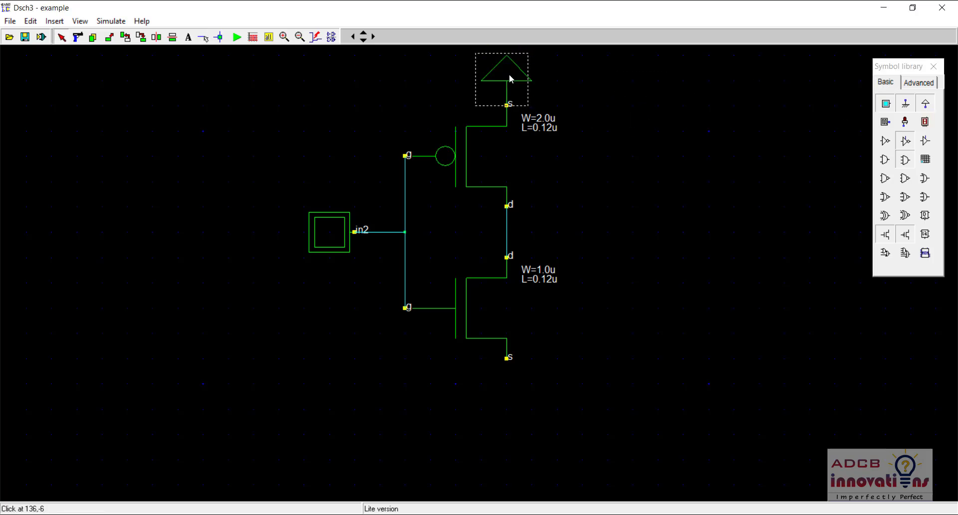
click(509, 77)
drag(906, 104, 506, 383)
click(713, 241)
Step: Place a light output symbol to the right of the two transistors' drains
click(905, 121)
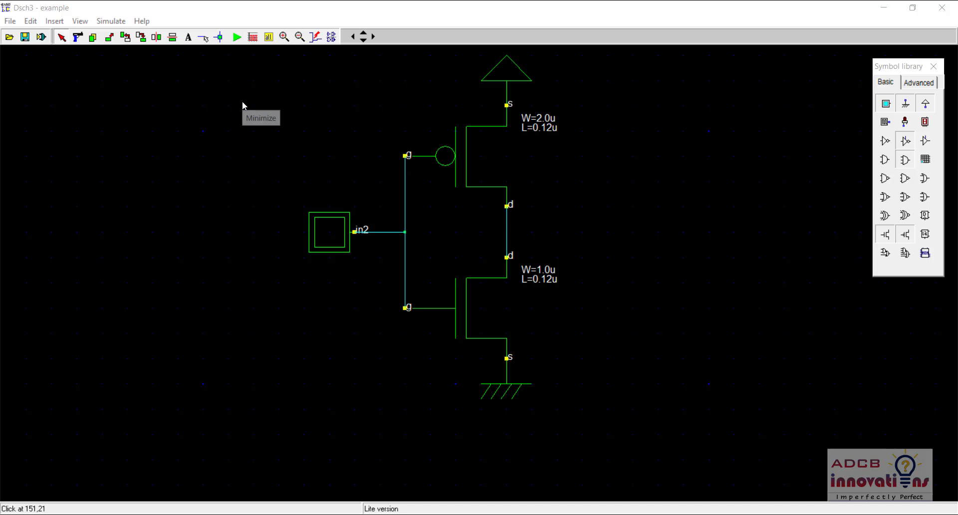
click(907, 127)
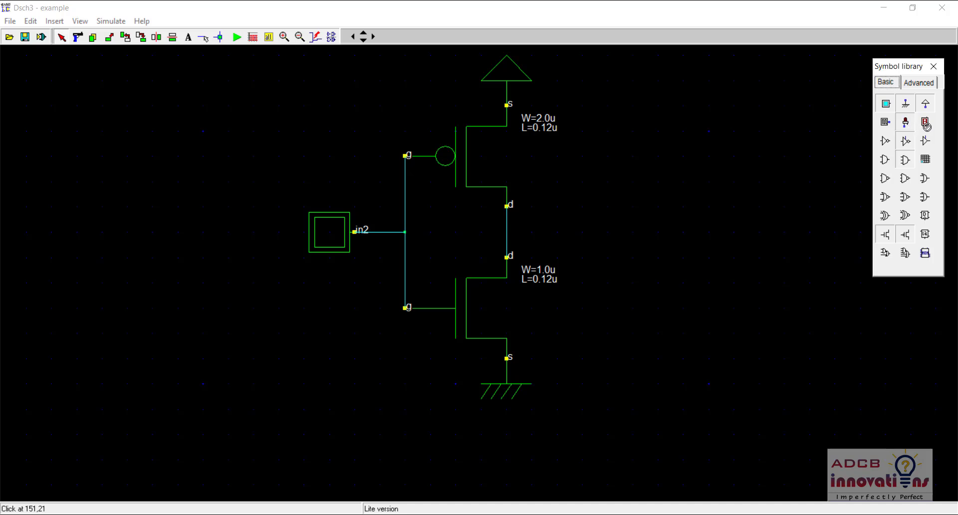
click(617, 247)
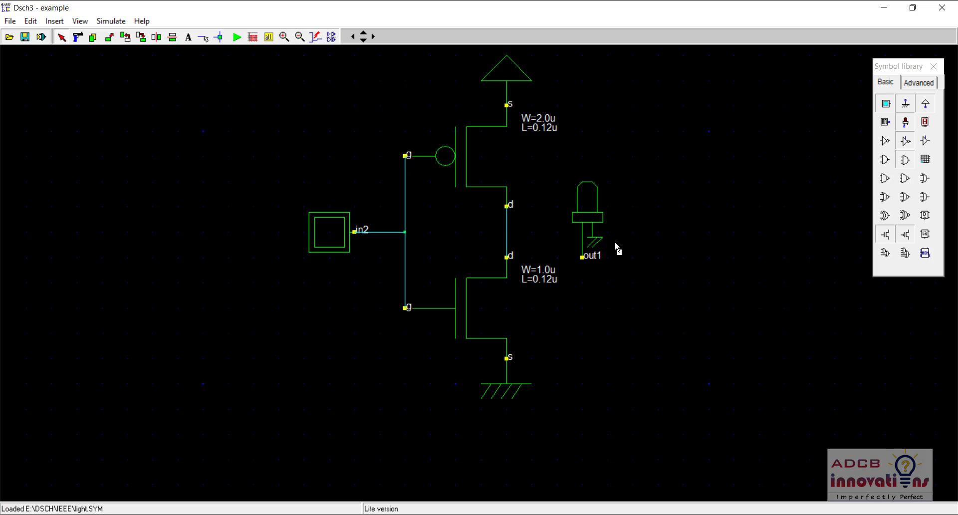
Step: Move the light output up to the height of the drain junction and wire its pin to the middle of the wire joining the drains
click(618, 248)
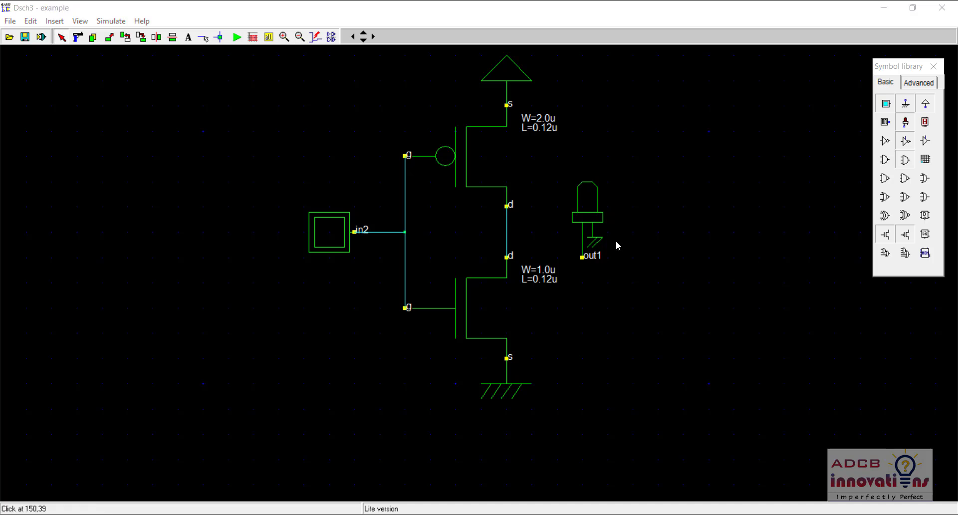
drag(591, 216, 595, 198)
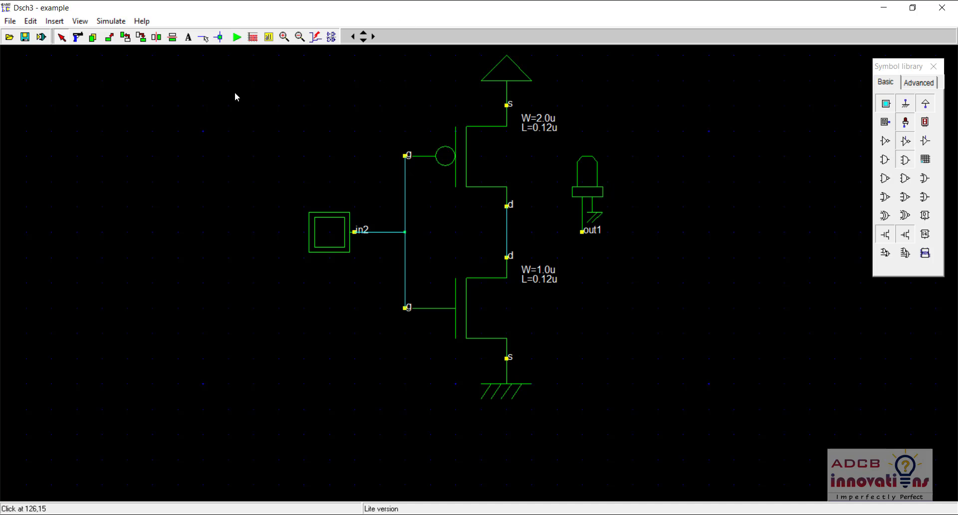
click(201, 38)
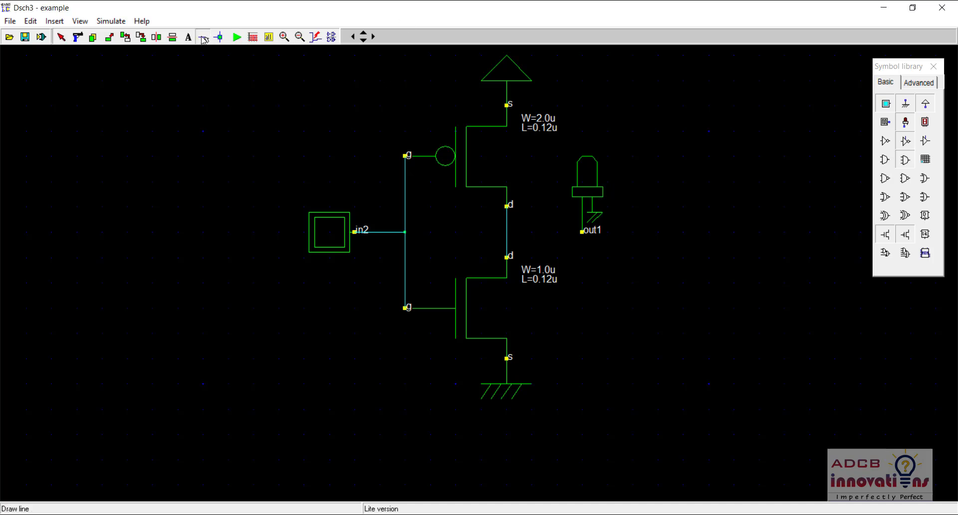
click(583, 233)
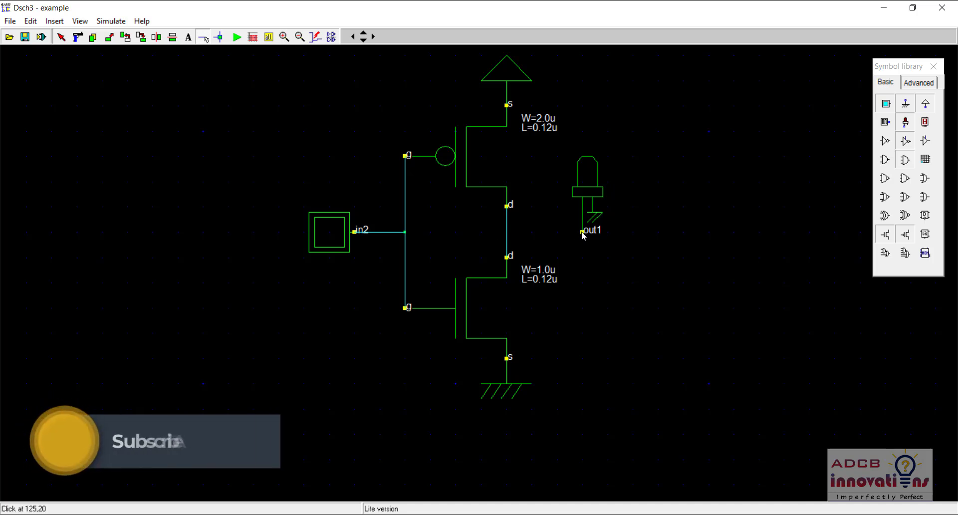
click(507, 233)
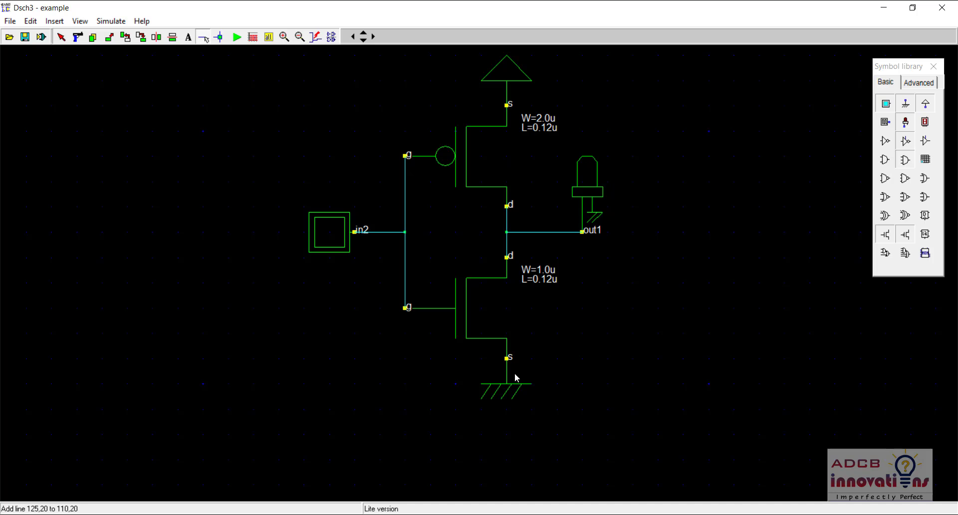
Step: Inspect the properties of the supply symbol, including its VDD value, and of the ground symbol without changing them
click(61, 38)
double_click(508, 78)
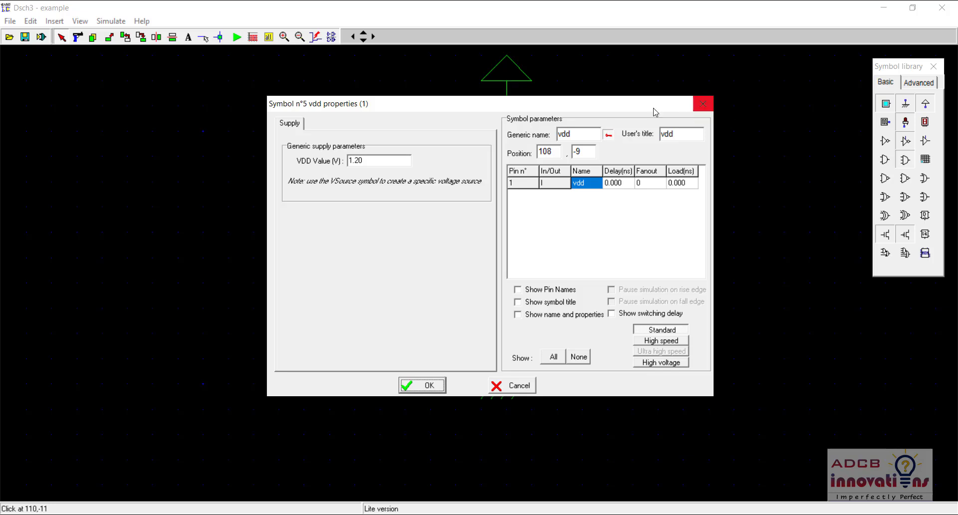
drag(372, 161, 324, 155)
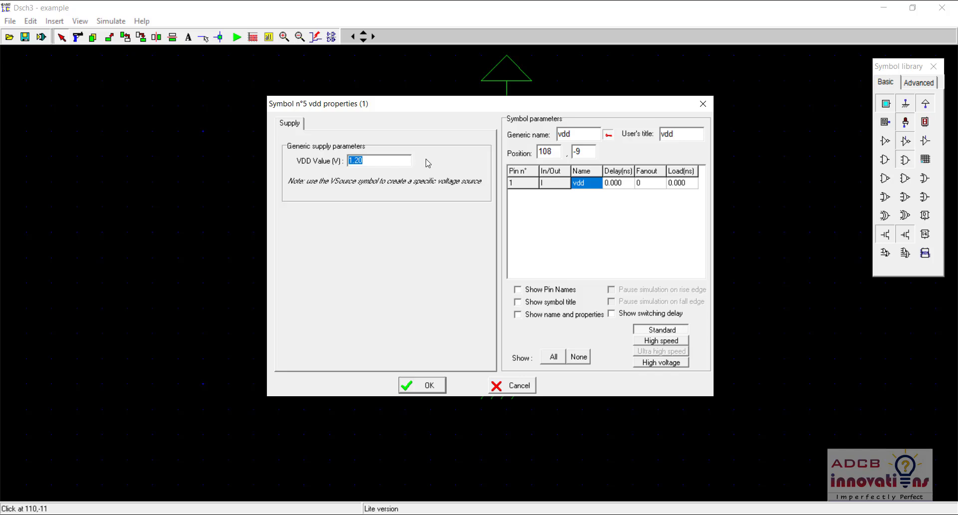
click(702, 107)
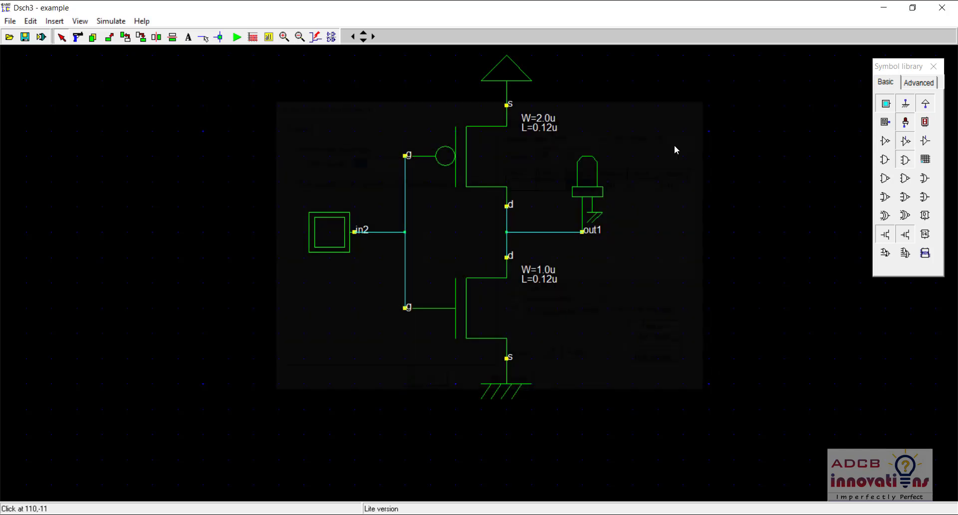
double_click(502, 392)
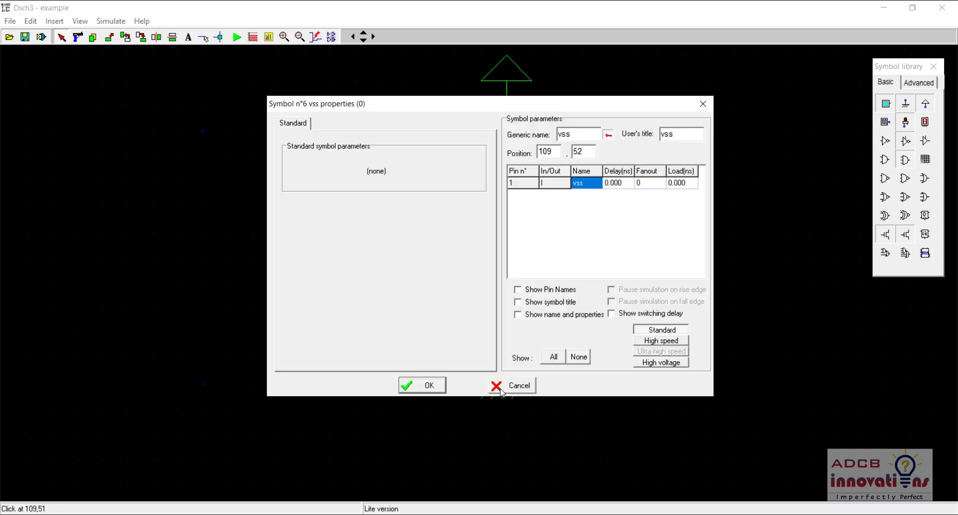
click(701, 104)
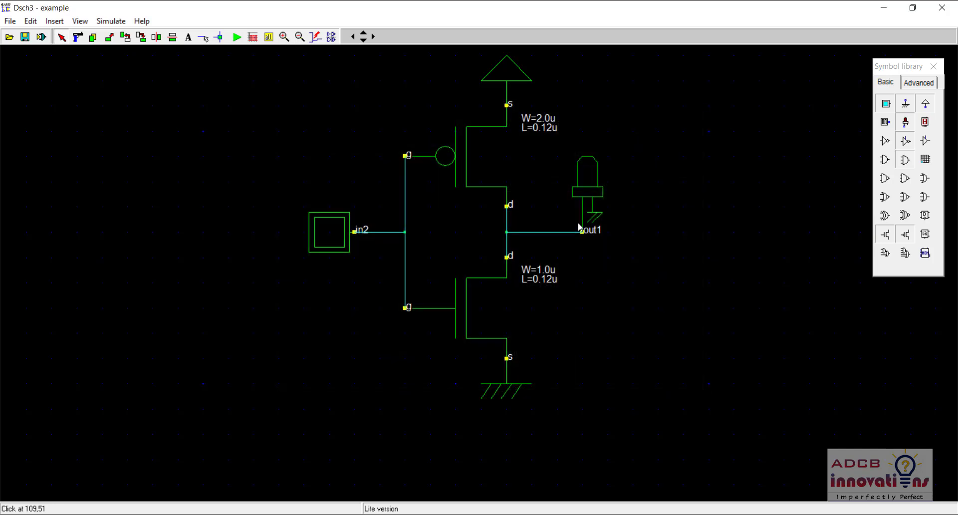
Step: Inspect the colour options and properties of the light output and the button input, returning the displaced light to its wire end
double_click(589, 185)
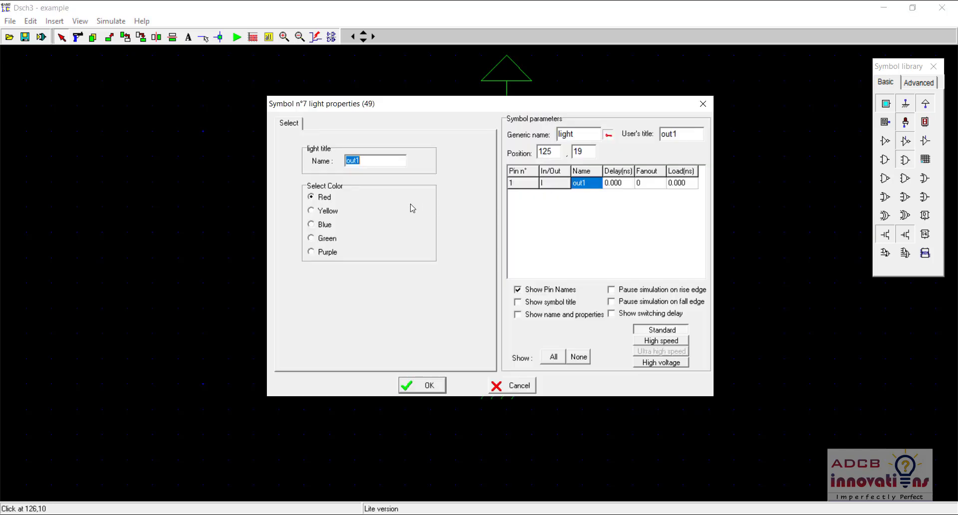
click(315, 212)
click(313, 197)
click(703, 105)
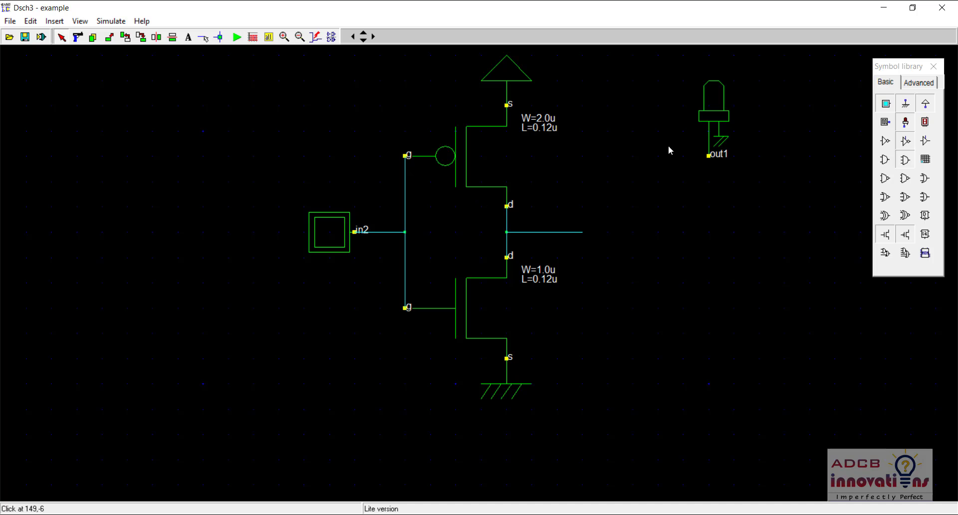
drag(716, 118, 590, 194)
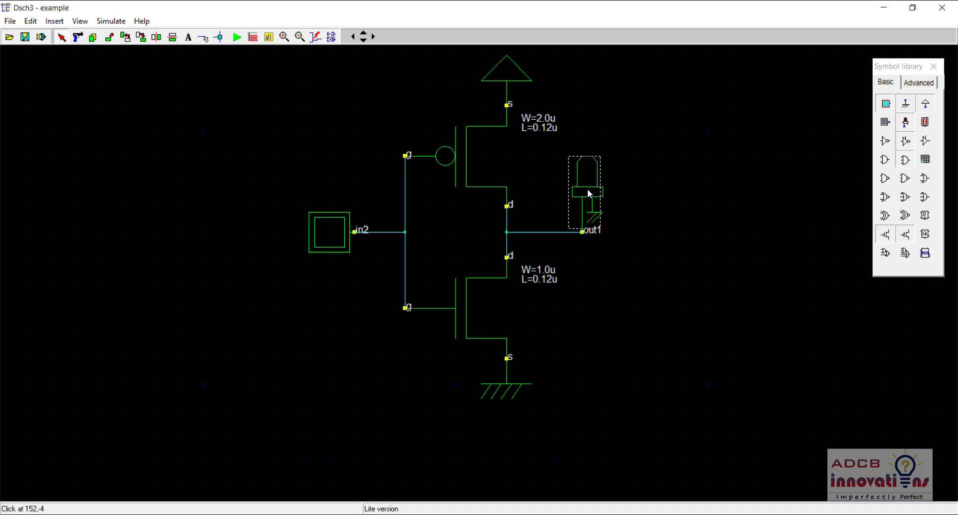
double_click(334, 238)
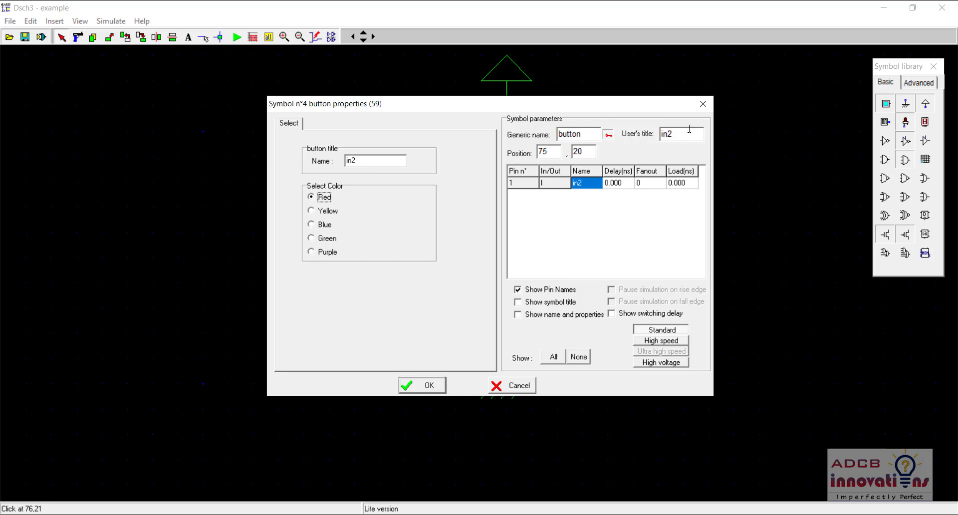
click(703, 104)
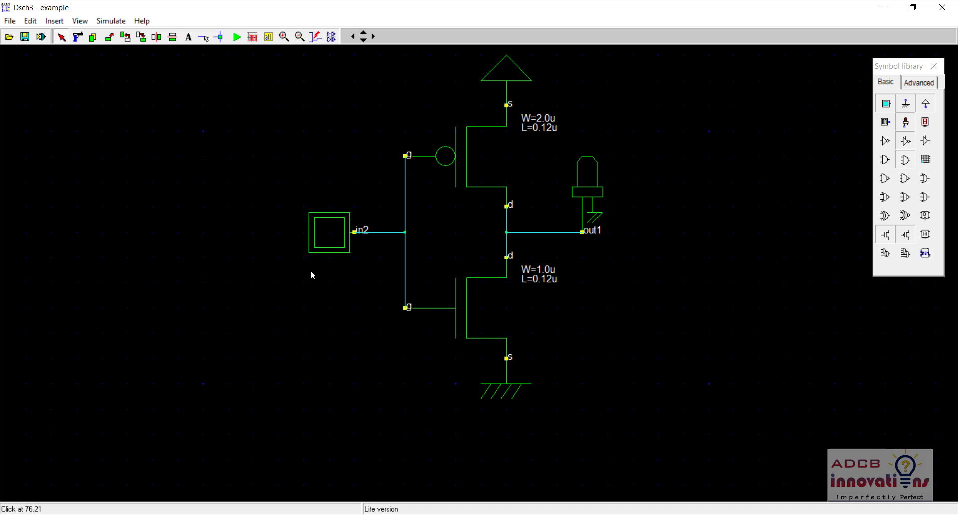
Step: Run the simulation and toggle the button input repeatedly between low and high to exercise the inverter
click(237, 36)
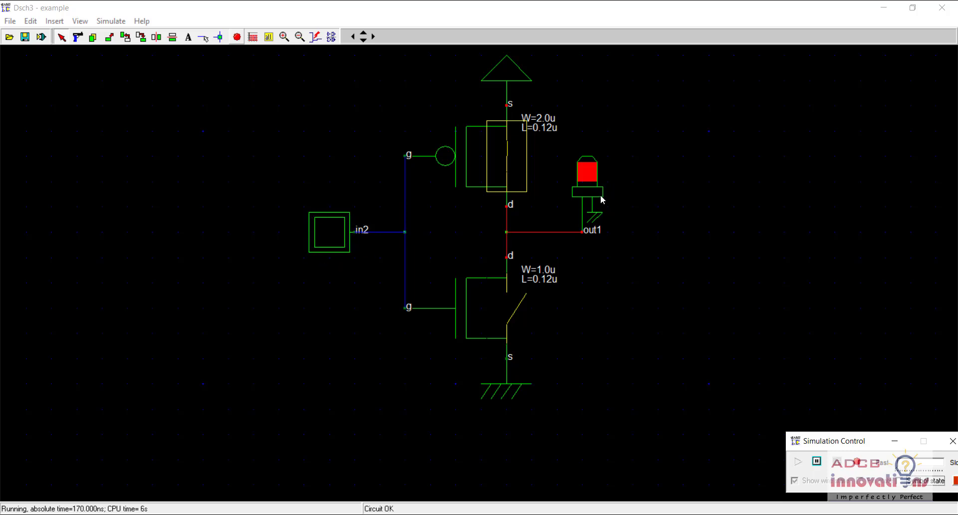
click(341, 237)
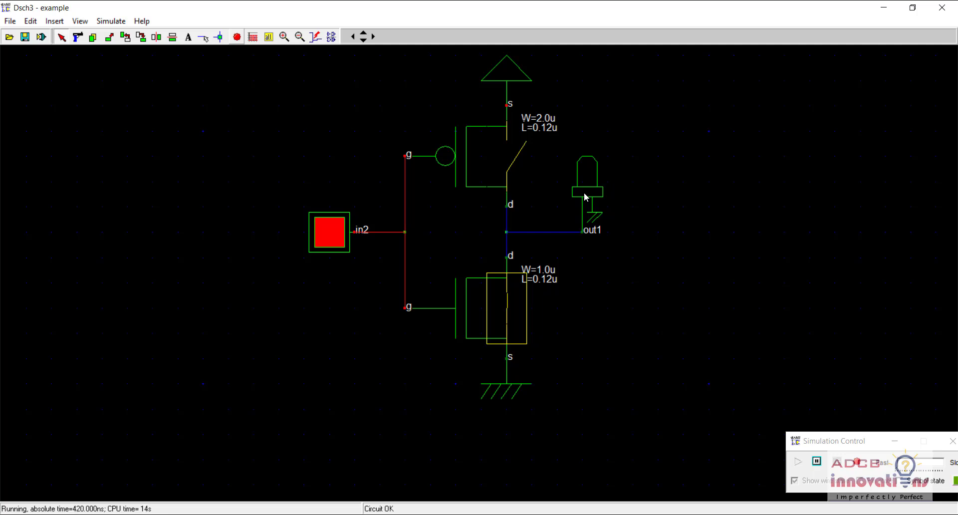
click(331, 230)
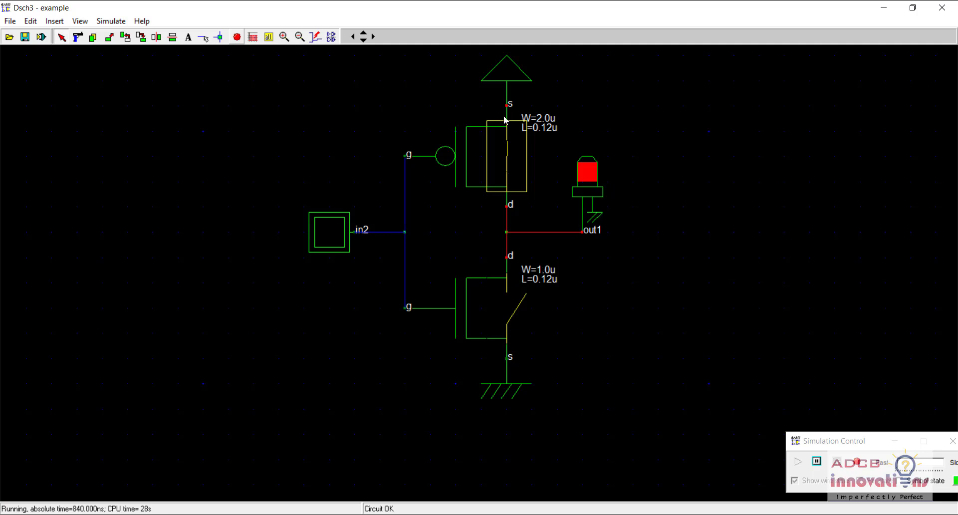
click(329, 239)
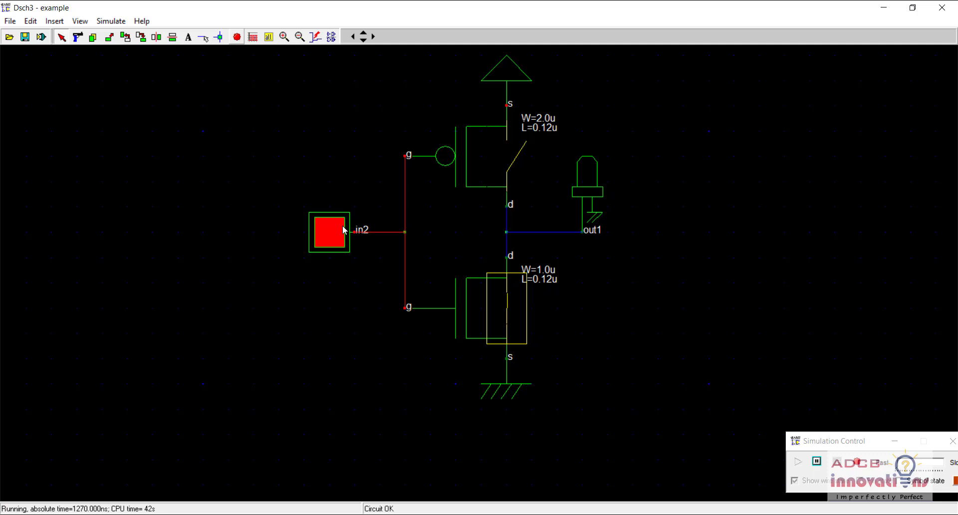
click(330, 232)
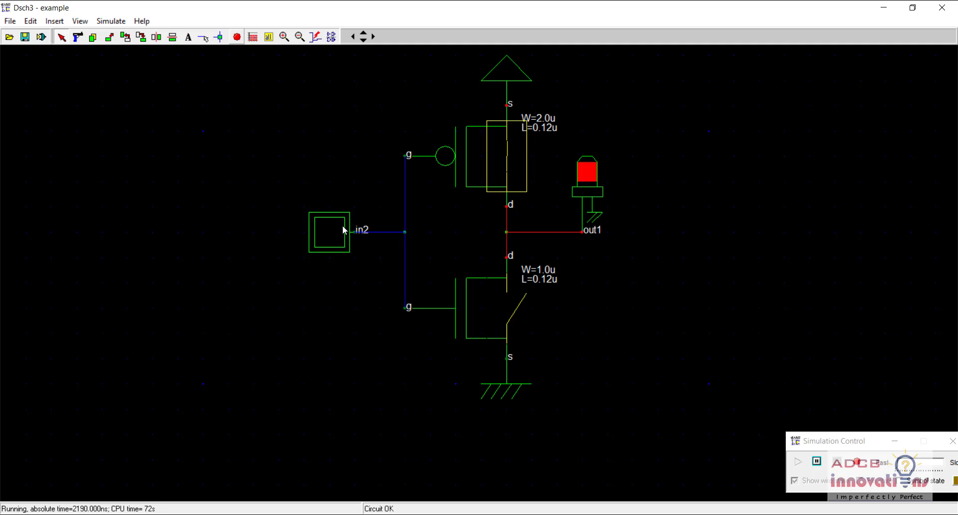
click(344, 229)
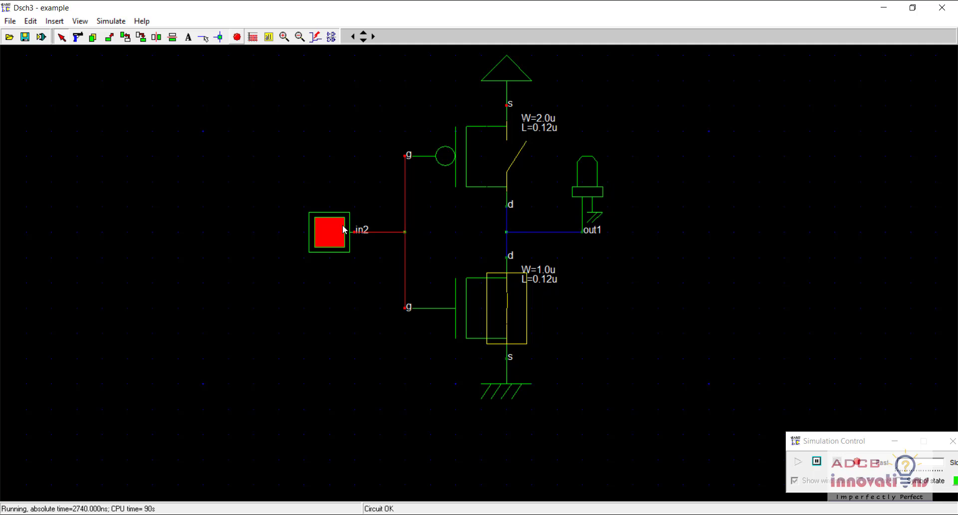
click(343, 229)
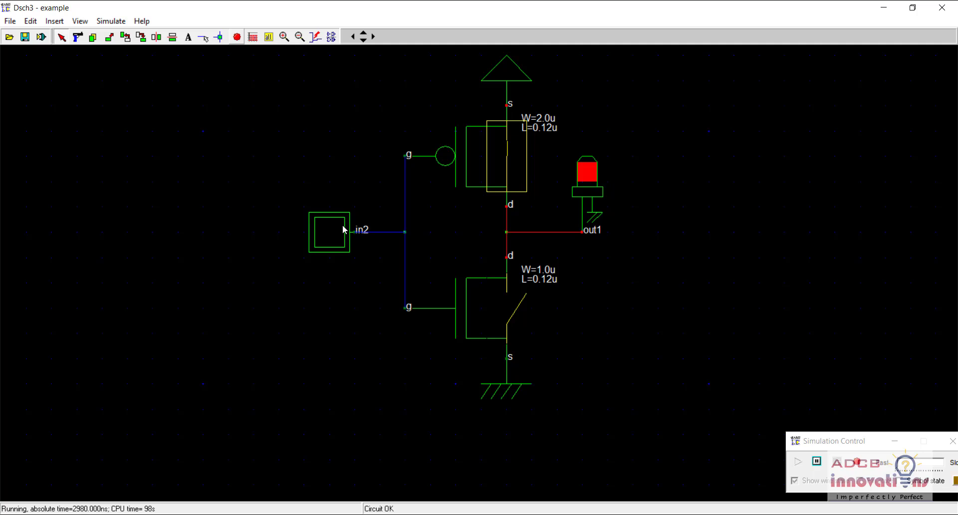
click(344, 230)
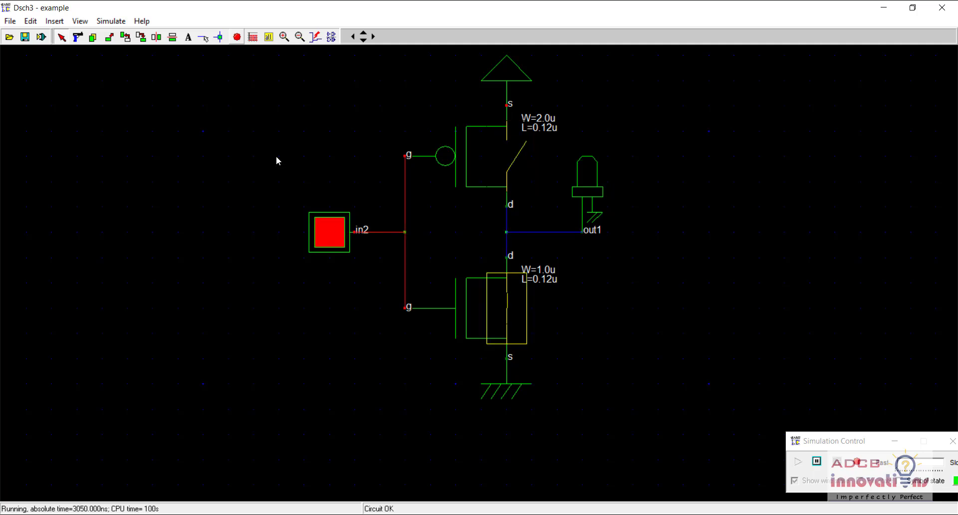
Step: Stop the simulation and examine the timing diagram of in2 and out1 in a maximized window, closing it when done
click(239, 39)
click(253, 39)
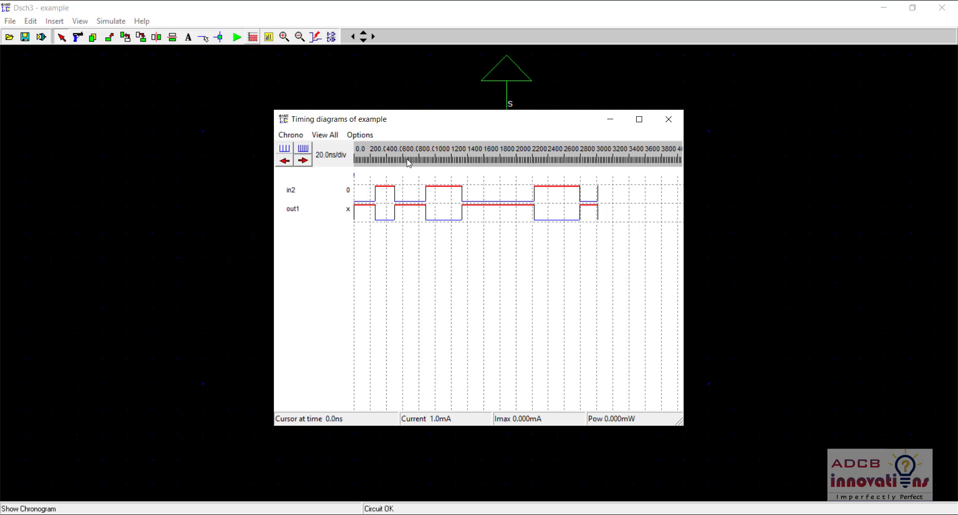
double_click(454, 121)
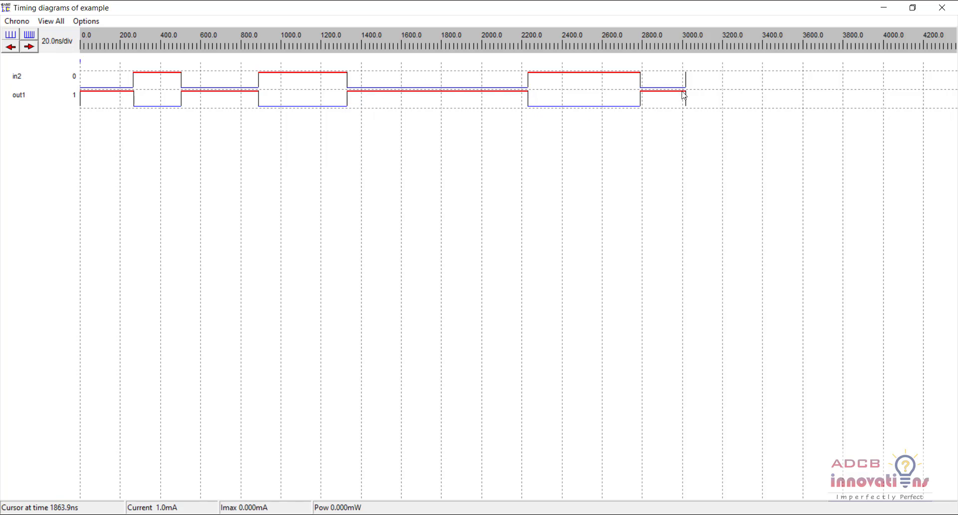
click(941, 9)
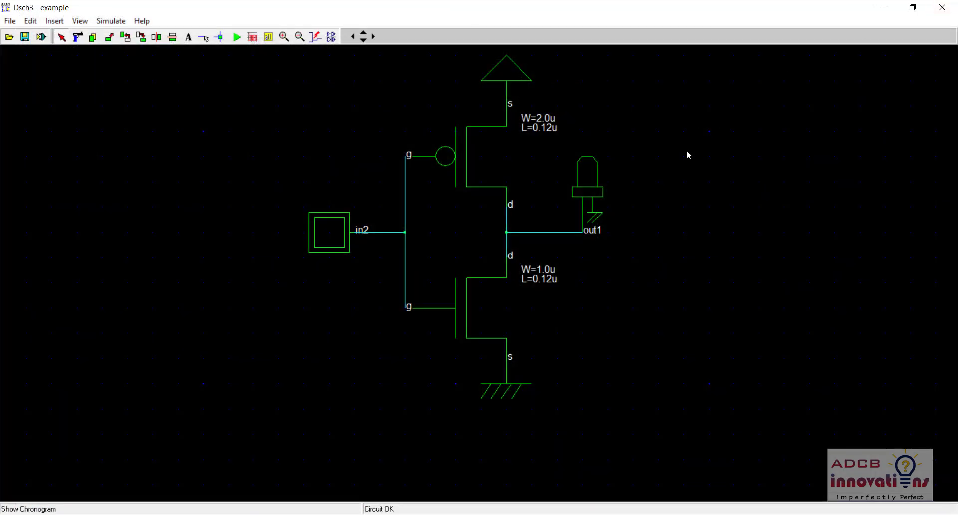
Step: Start and stop the simulation twice to check how the run control works
click(237, 37)
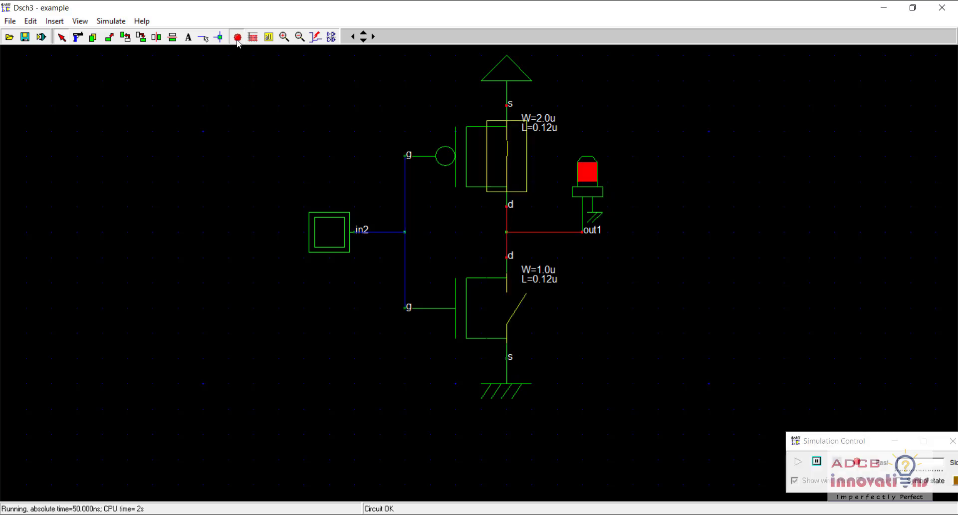
click(237, 37)
click(237, 37)
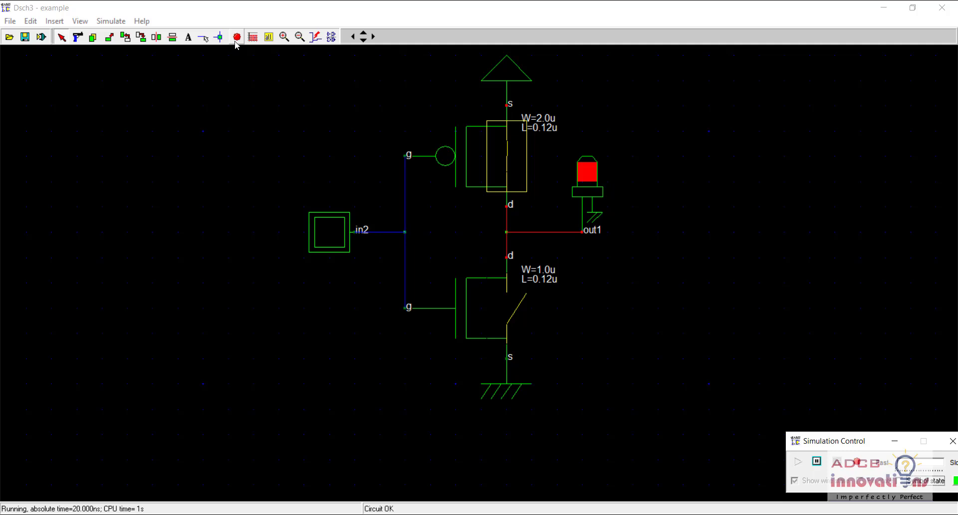
click(238, 37)
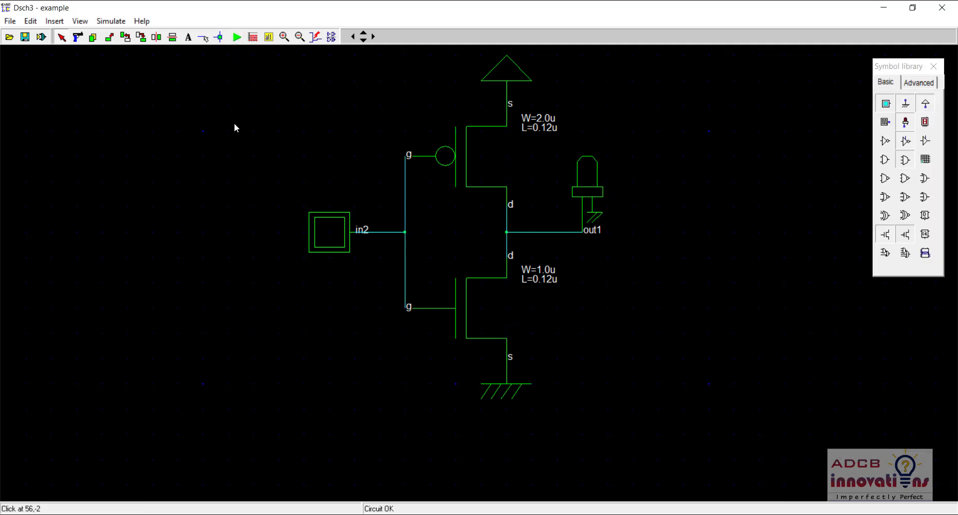
Step: Save the schematic under the file name "inverter" in the ieee folder as an SCH file
click(10, 22)
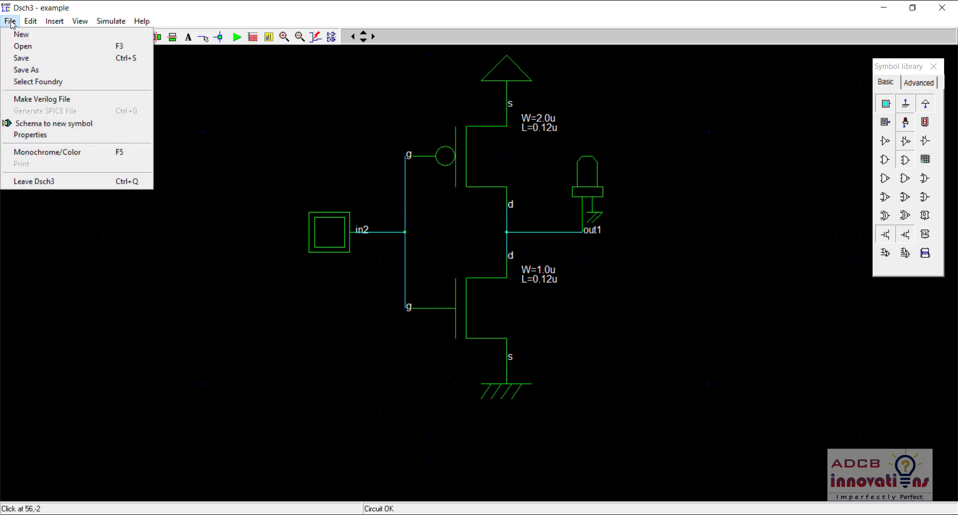
click(48, 71)
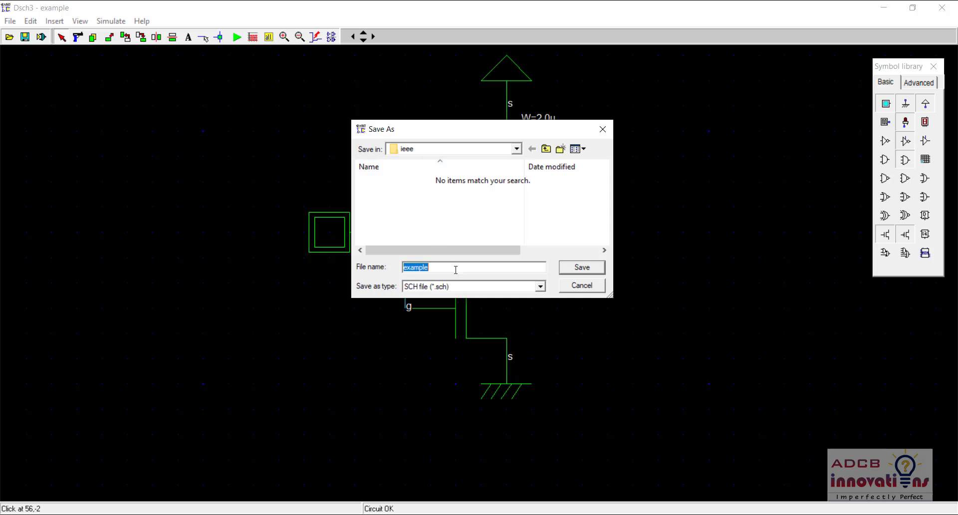
text(INV)
key(BackSpace)
key(BackSpace)
key(BackSpace)
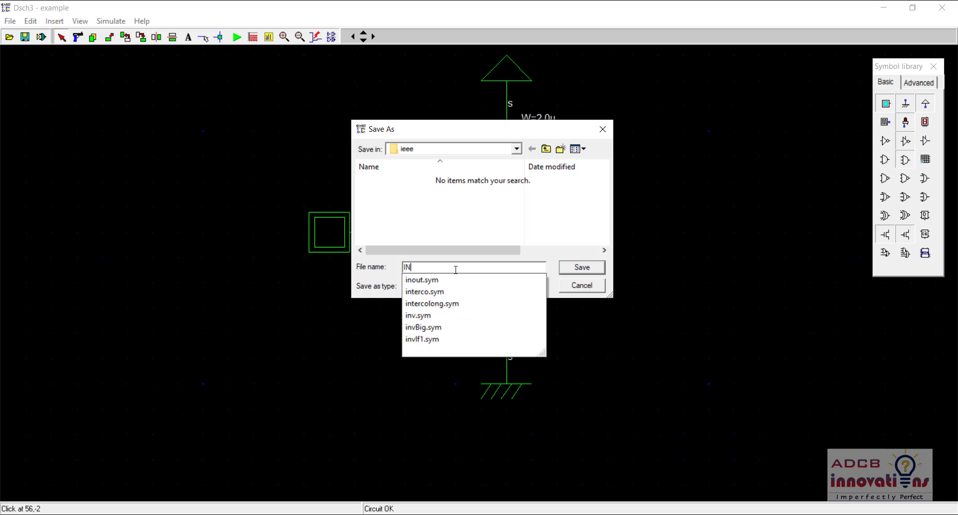
text(inverter)
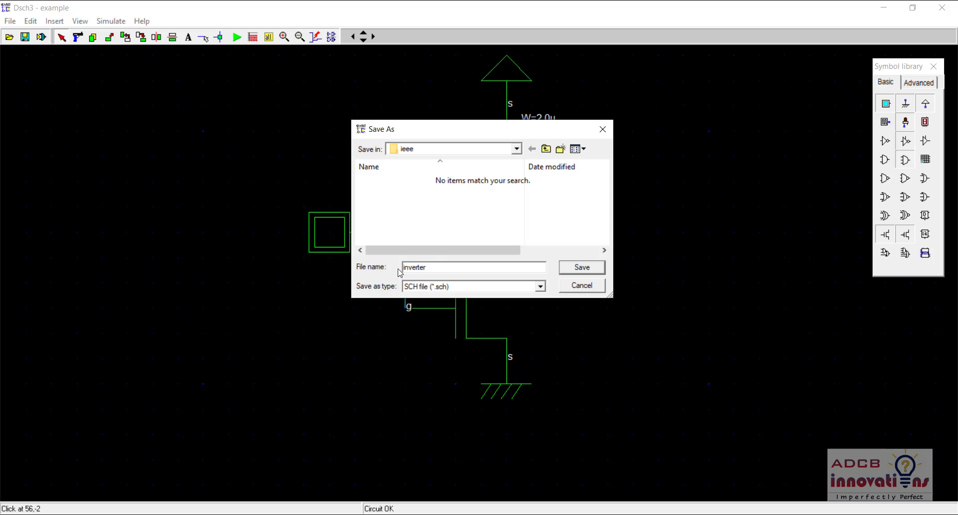
click(582, 268)
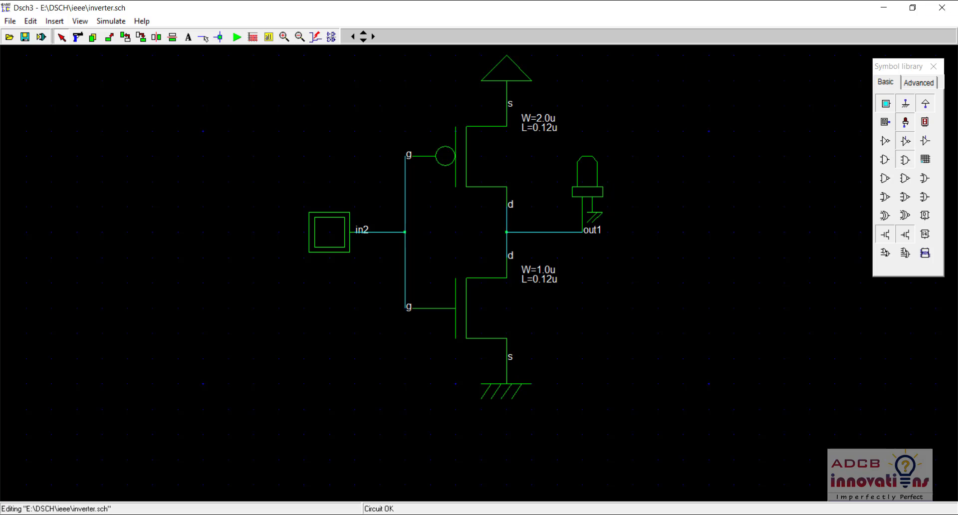
Step: Exit the schematic editor, confirming the exit, and relaunch Dsch3 from the DSCH System folder
click(941, 9)
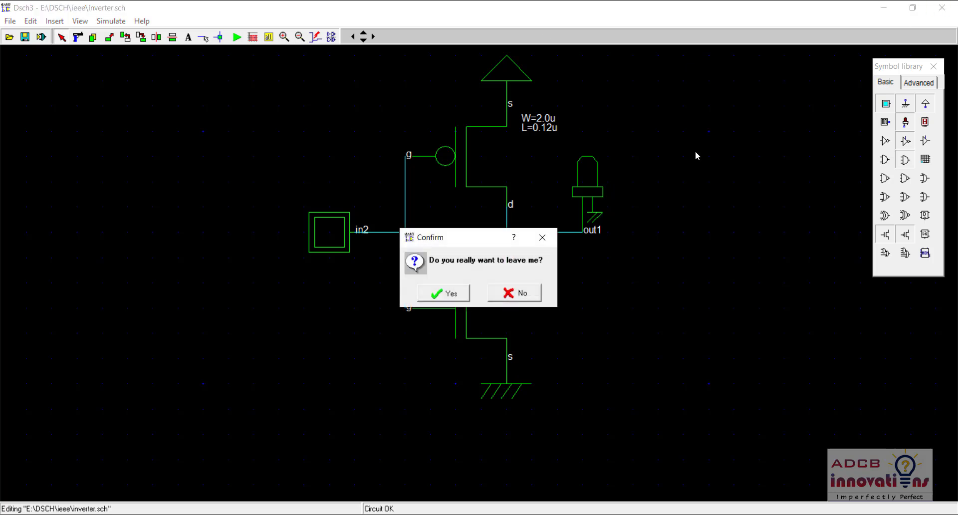
click(446, 295)
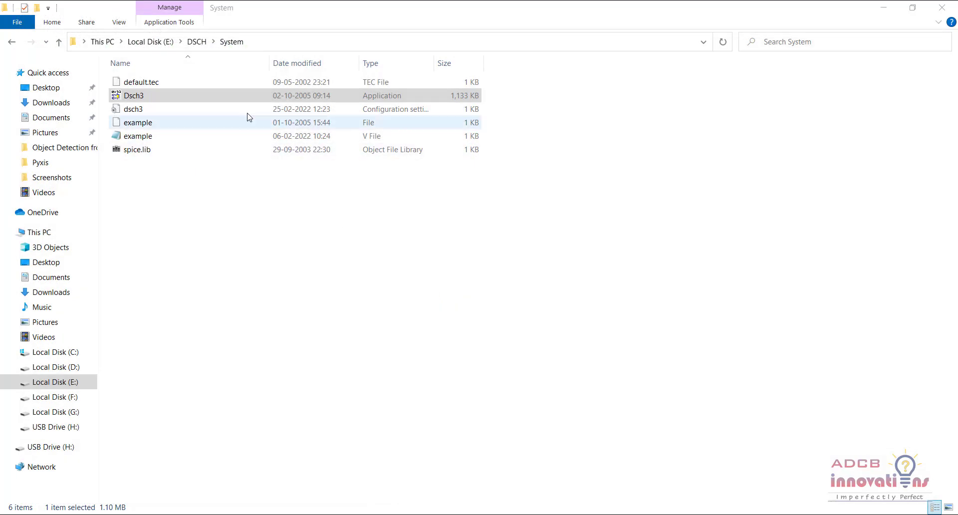
double_click(235, 96)
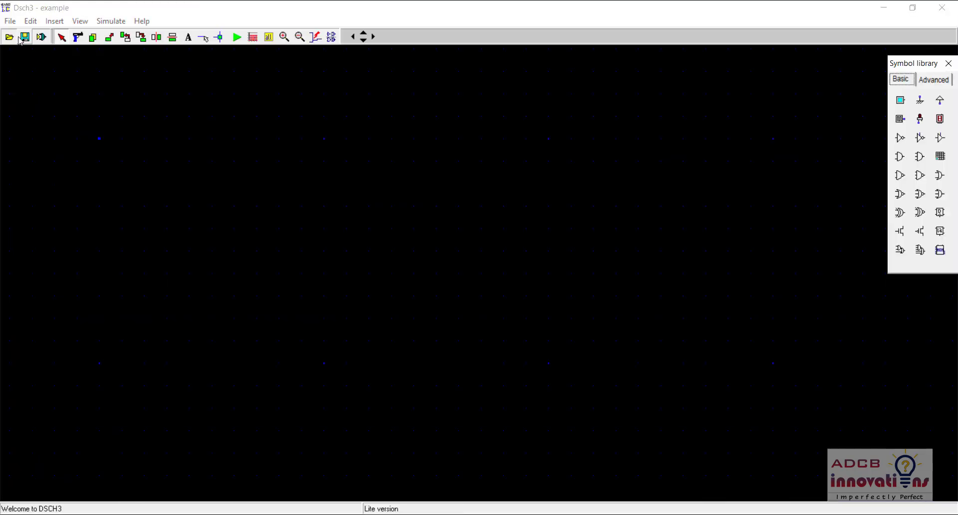
Step: Open the saved schematic inverter.sch from the ieee folder
click(11, 21)
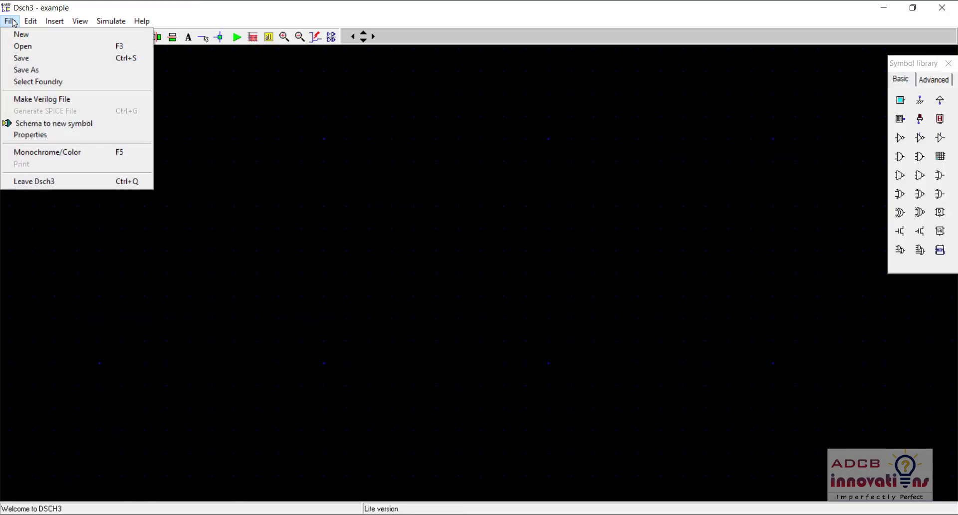
click(26, 46)
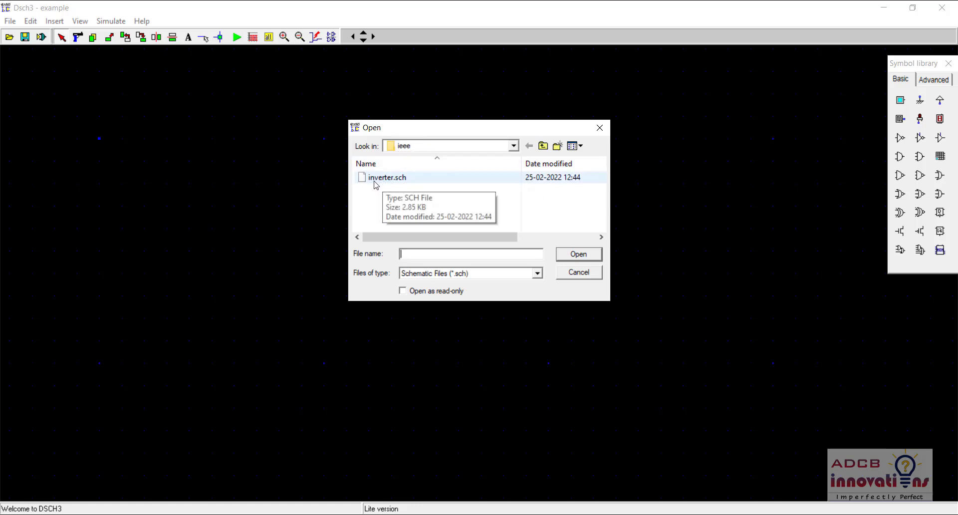
double_click(419, 180)
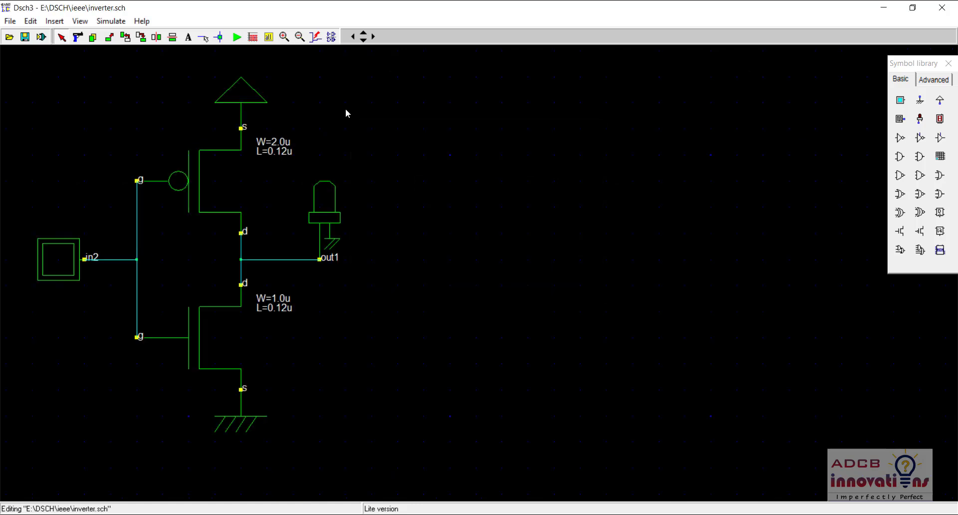